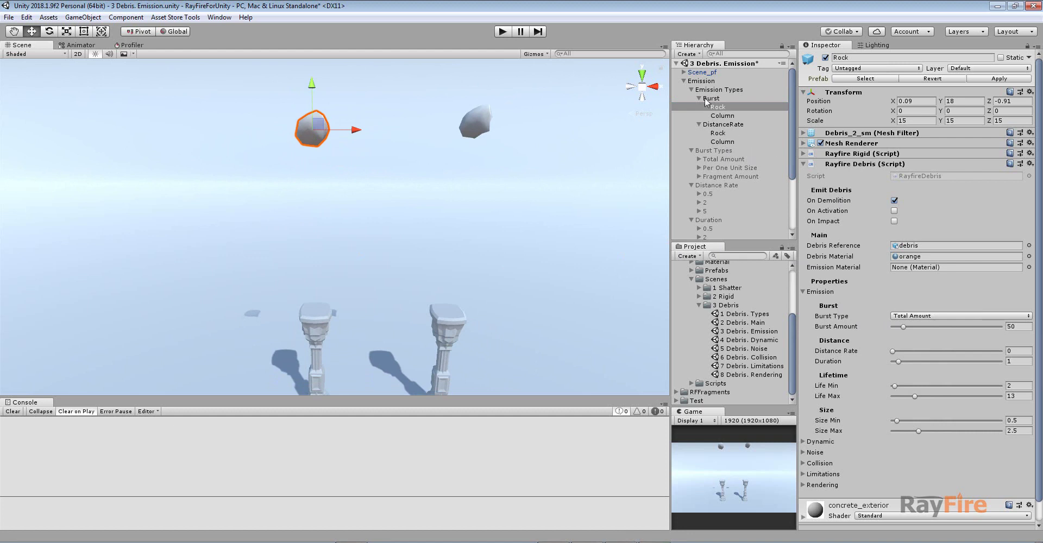
# - Inspect the Burst and DistanceRate groups to see which rock and column belong to each
pyautogui.click(710, 100)
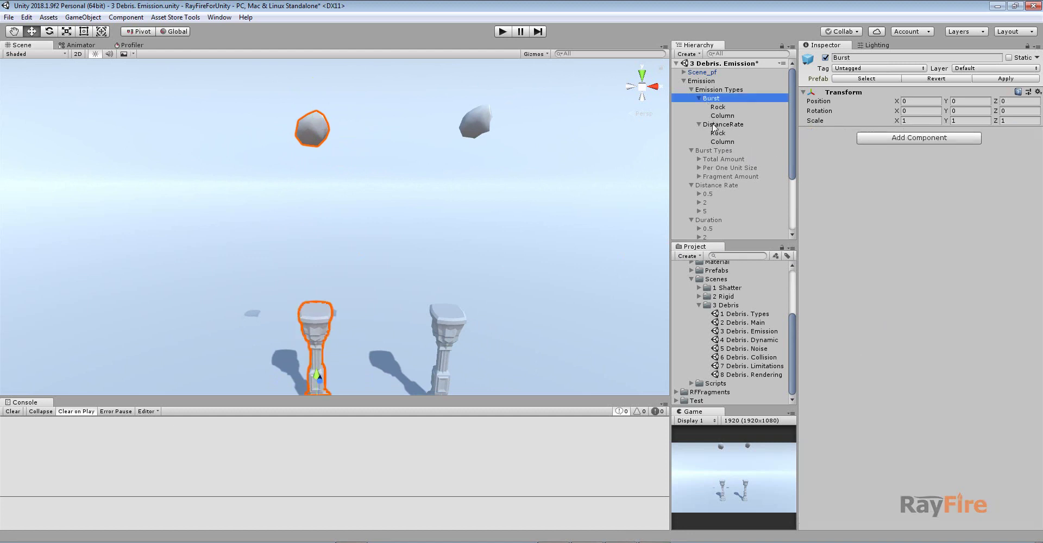
pyautogui.click(715, 125)
pyautogui.click(715, 100)
pyautogui.moveTo(324, 324); pyautogui.dragTo(331, 301, button='middle')
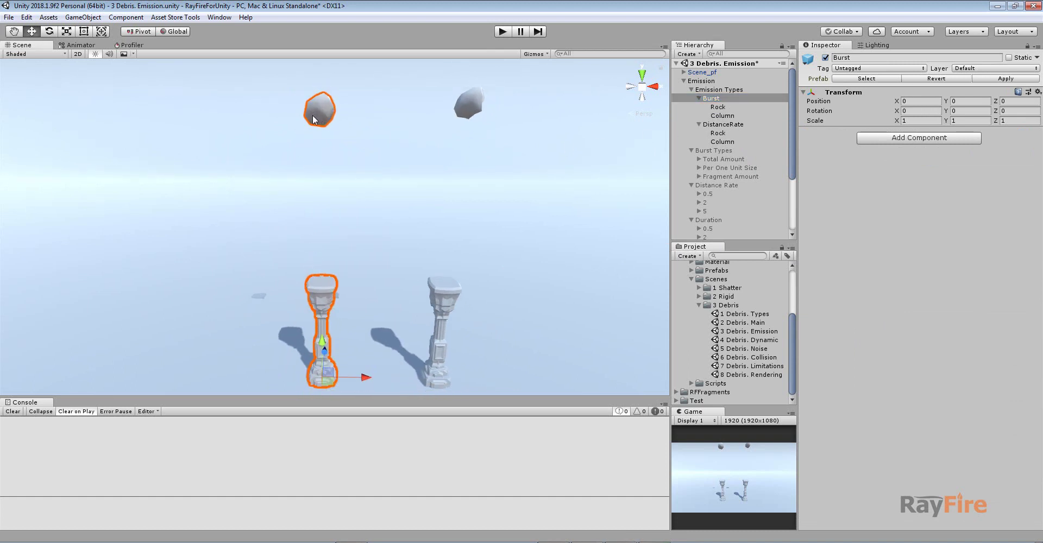
pyautogui.click(709, 125)
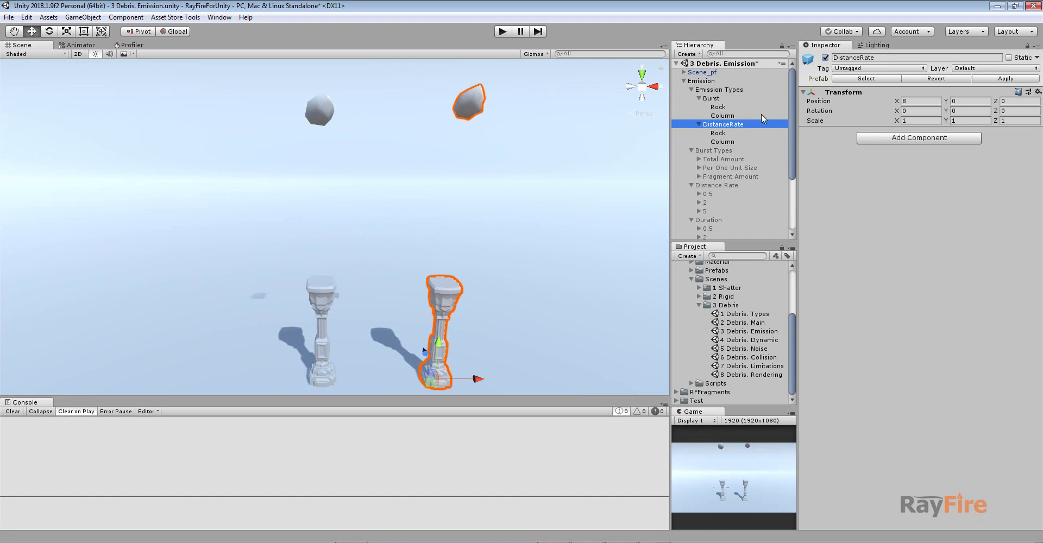
# - Start and pause the simulation to compare the burst and distance emission settings of the Burst and DistanceRate rocks
pyautogui.click(503, 31)
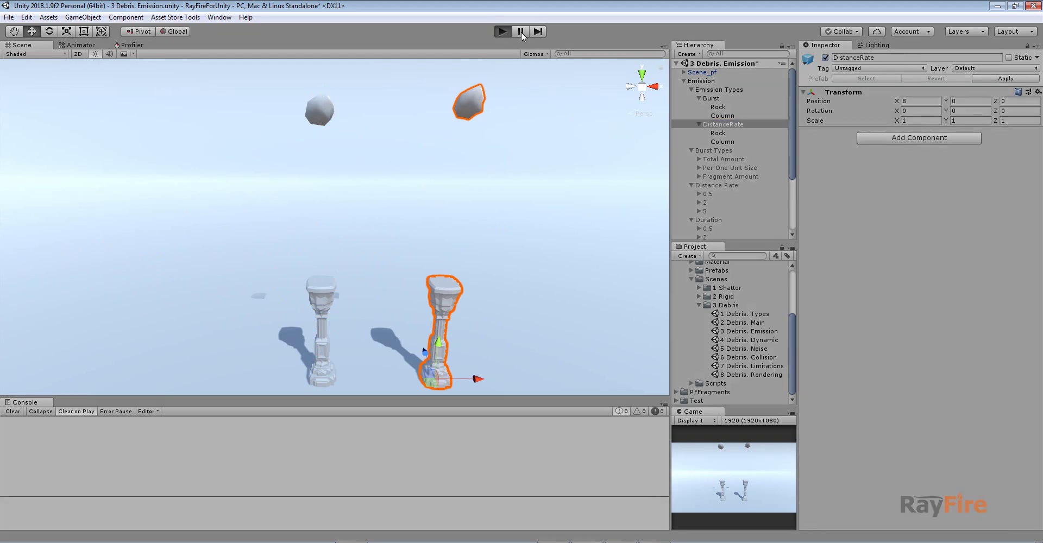
pyautogui.click(521, 31)
pyautogui.click(318, 146)
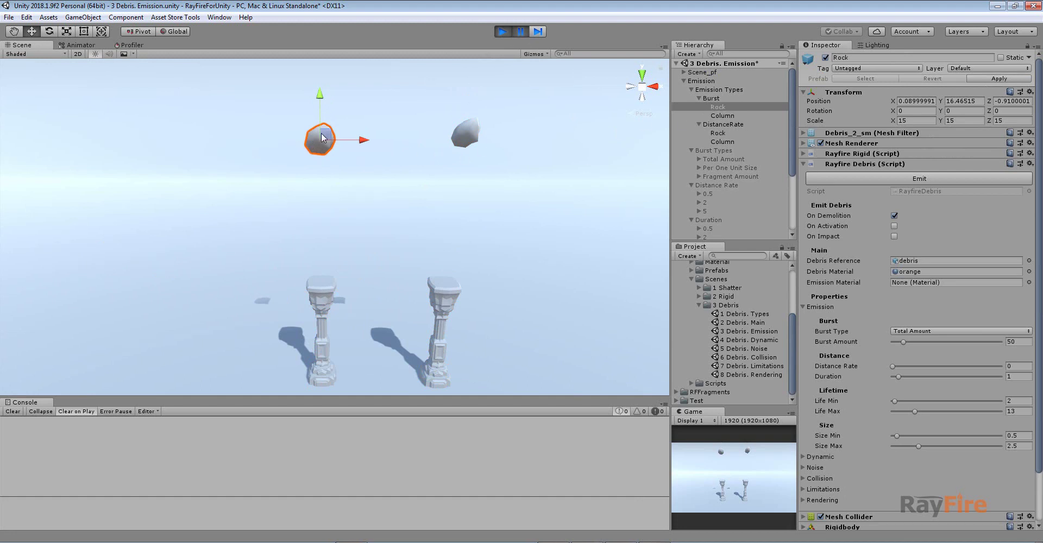
pyautogui.click(719, 133)
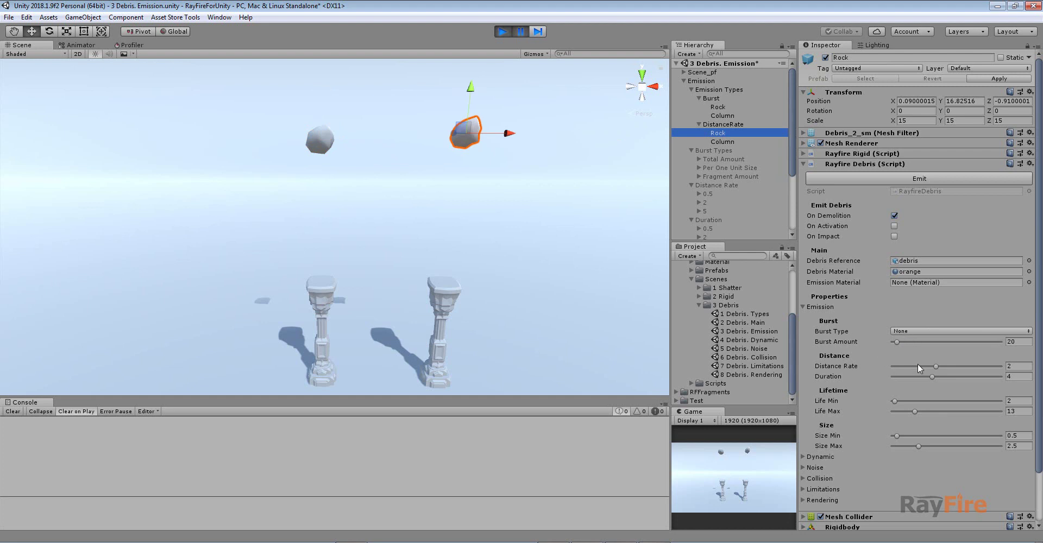
pyautogui.click(1022, 368)
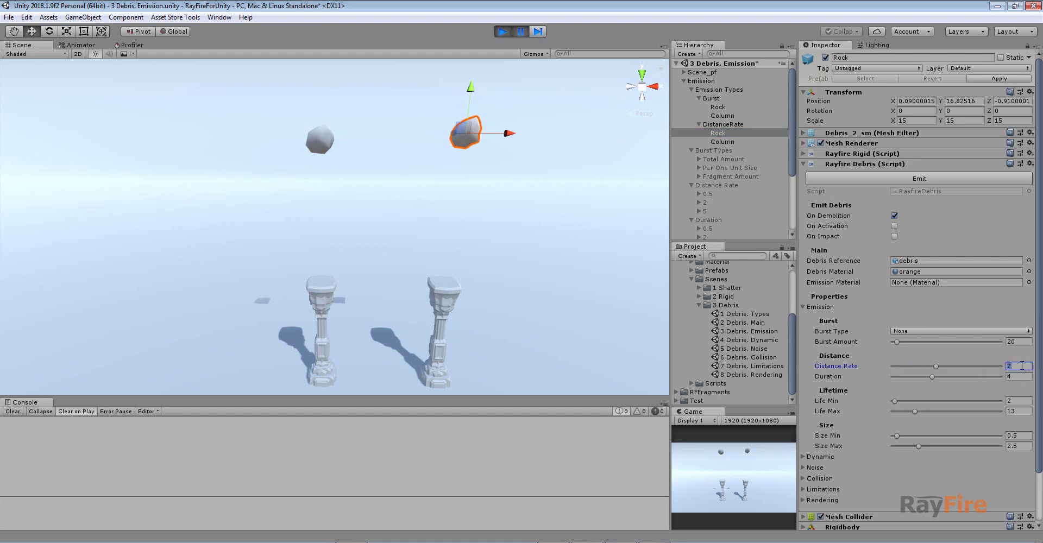
pyautogui.click(315, 141)
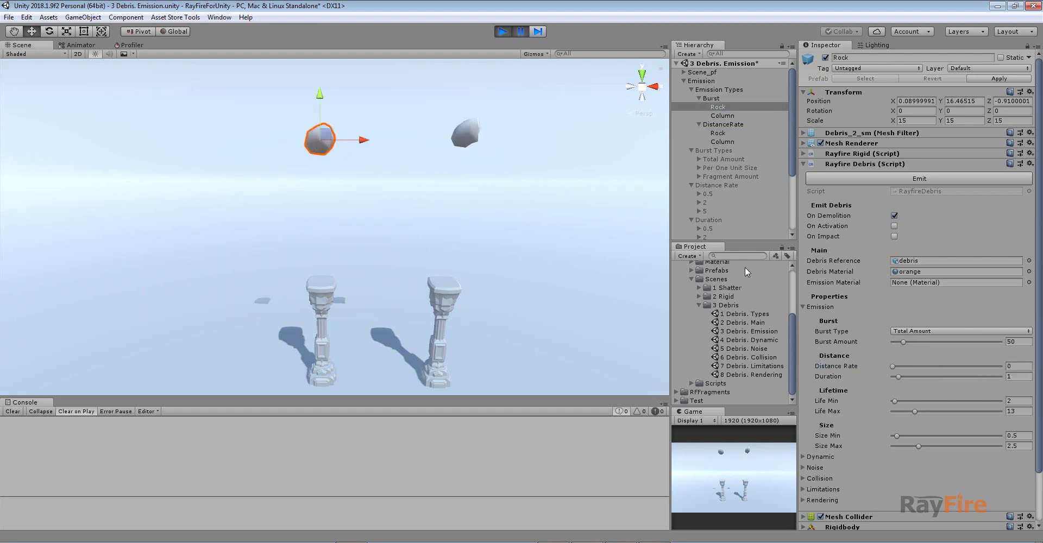
pyautogui.click(1020, 368)
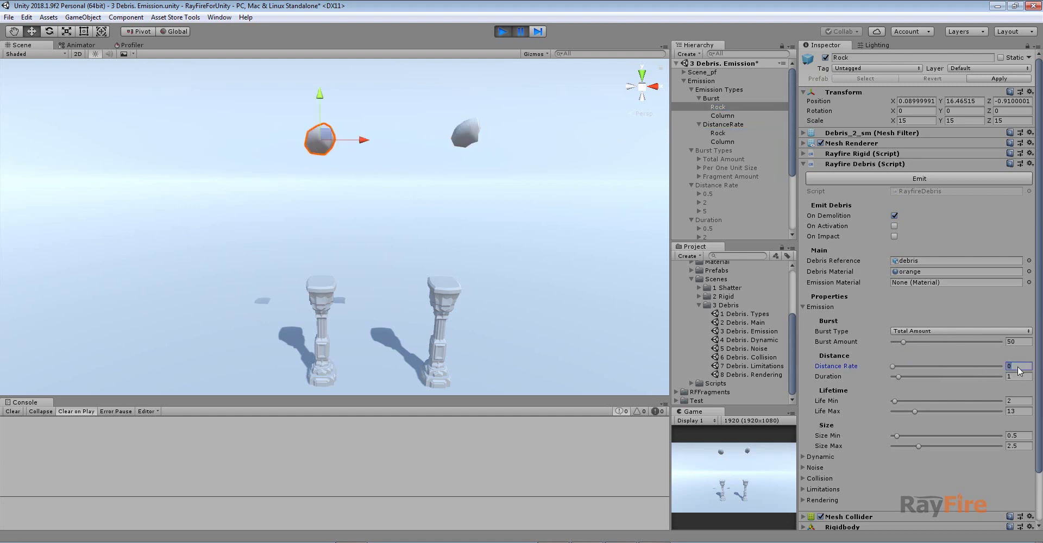
pyautogui.click(917, 331)
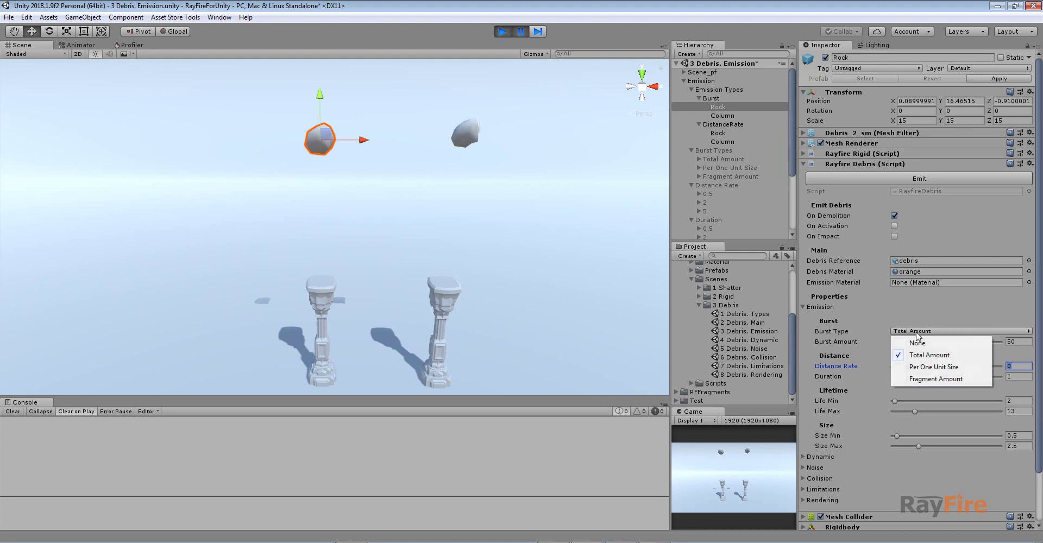
# - Resume the simulation, pausing it once the Burst rock shatters on its column, and examine the debris around a fragment
pyautogui.click(519, 36)
pyautogui.click(519, 36)
pyautogui.scroll(1, 363, 273)
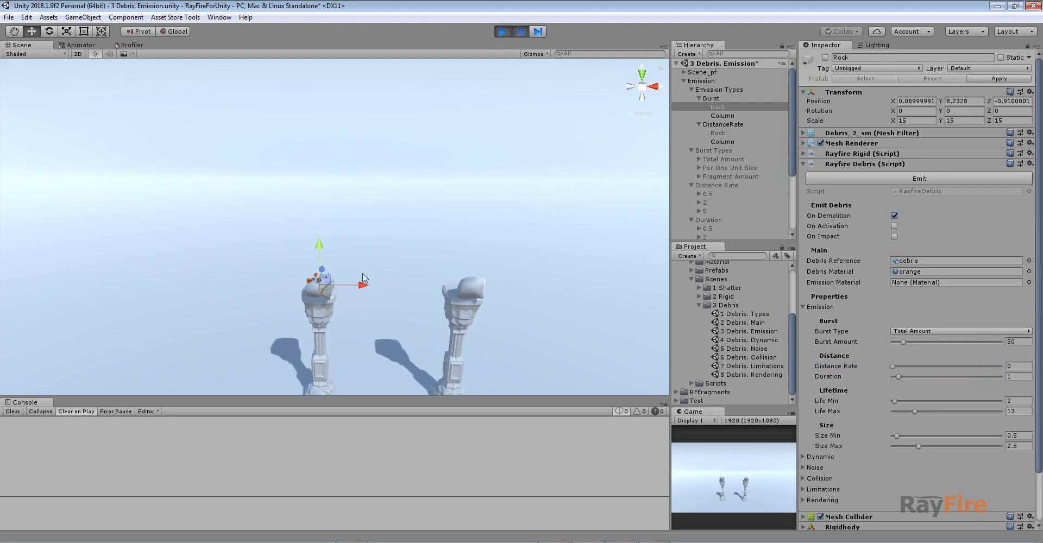
pyautogui.scroll(3, 311, 264)
pyautogui.click(312, 264)
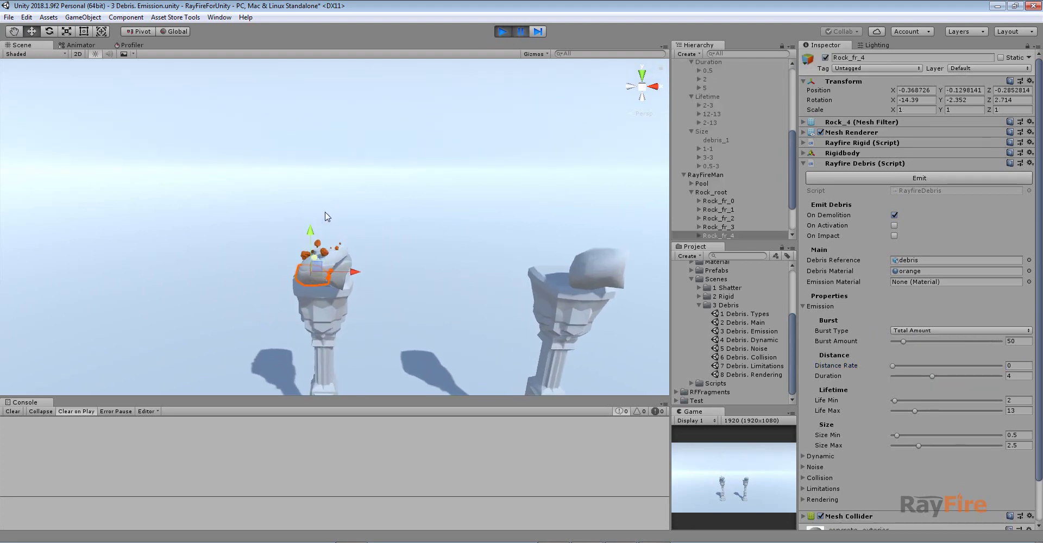
pyautogui.keyDown('alt'); pyautogui.moveTo(327, 217); pyautogui.dragTo(343, 203); pyautogui.keyUp('alt')
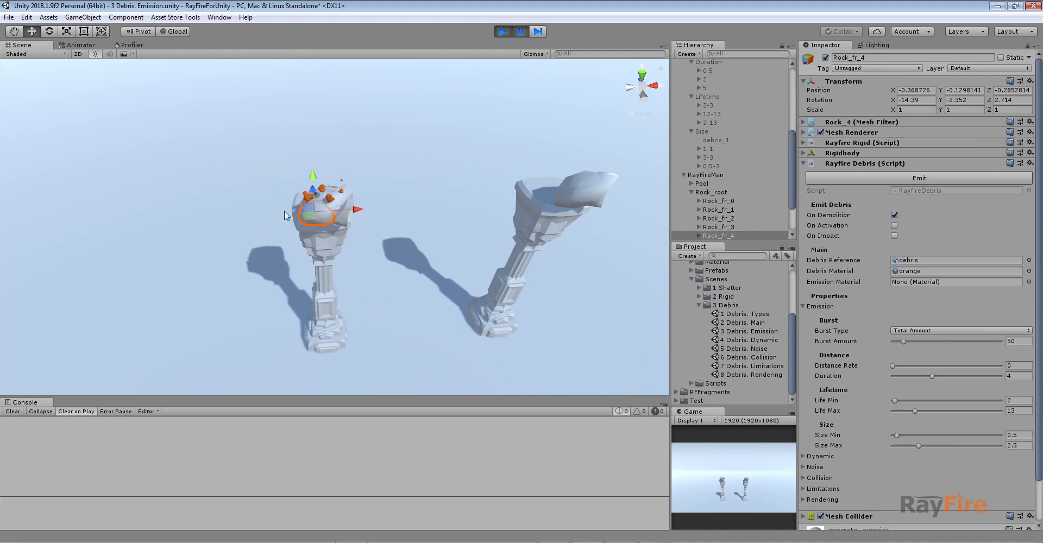
# - Advance the simulation briefly and examine the debris among the Burst fragments and along the DistanceRate fragments
pyautogui.click(521, 31)
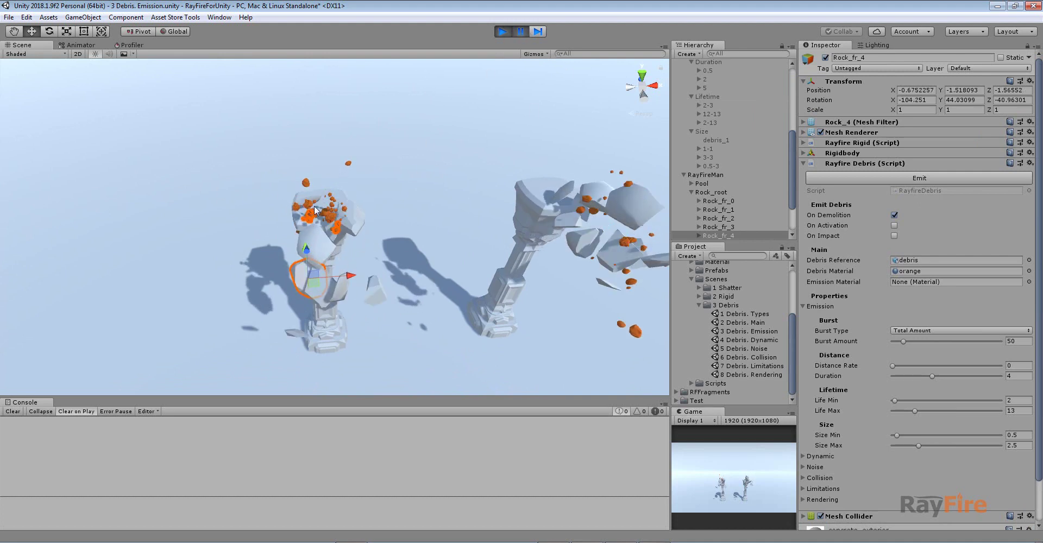
pyautogui.moveTo(203, 133); pyautogui.dragTo(391, 288)
pyautogui.press('f')
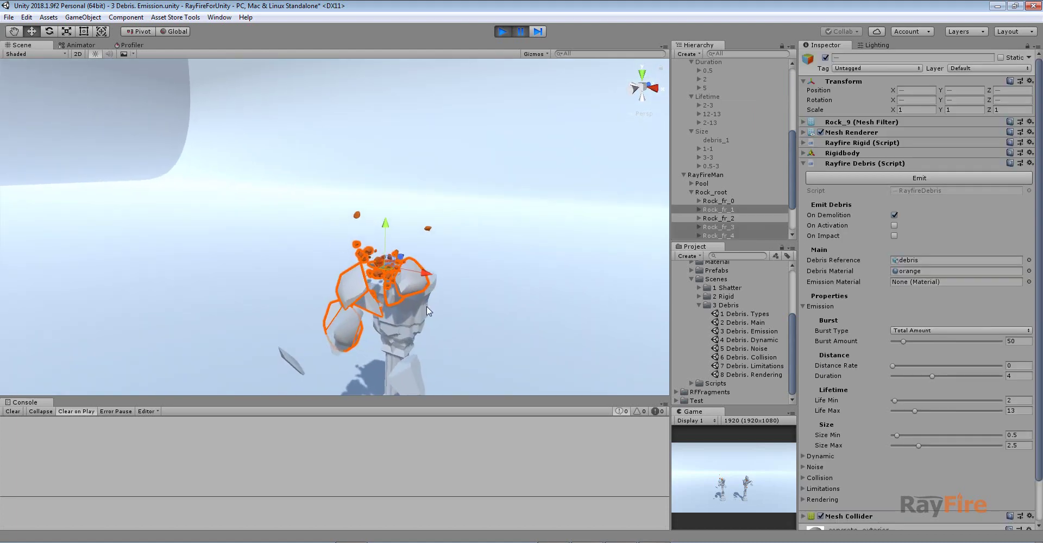
pyautogui.moveTo(398, 306); pyautogui.dragTo(406, 221, button='right')
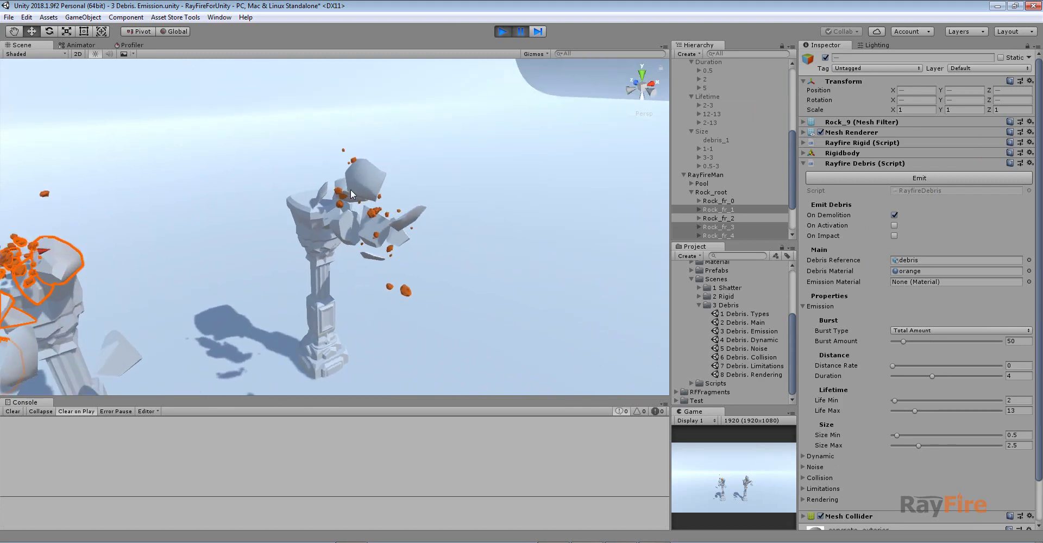
pyautogui.moveTo(383, 254); pyautogui.dragTo(394, 253, button='middle')
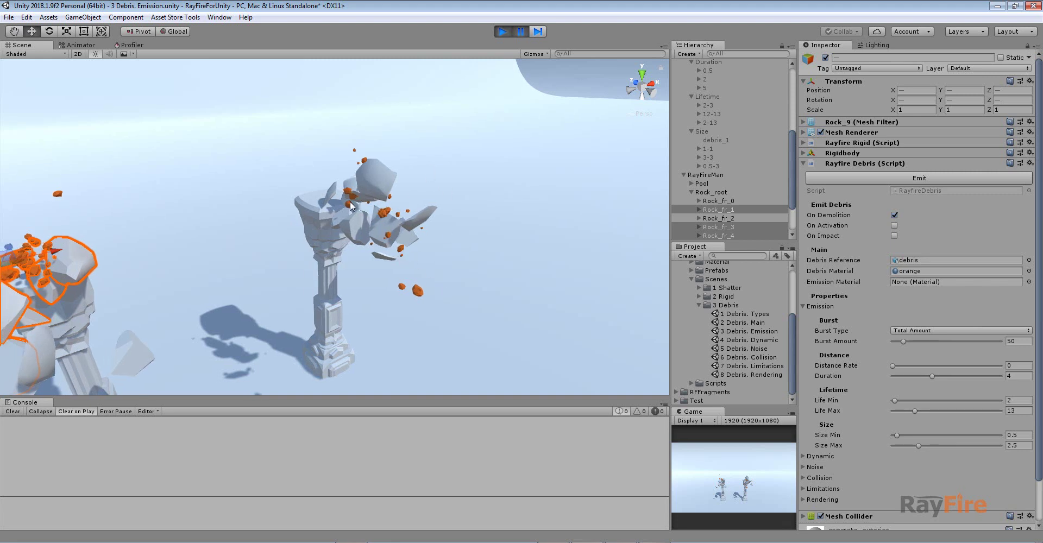
# - Let the simulation run out to examine the debris scattered around both columns, and replay it once before stopping
pyautogui.click(520, 32)
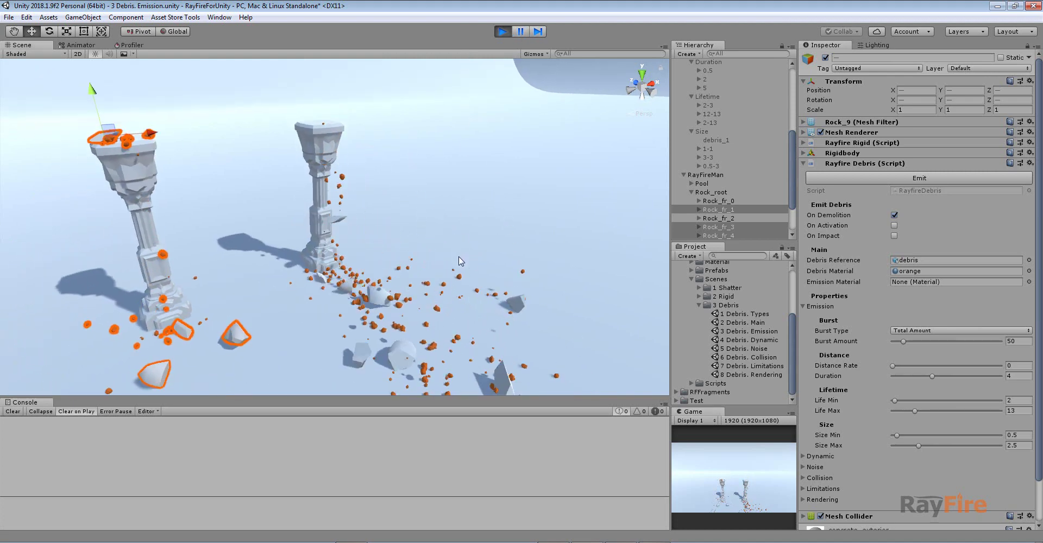
pyautogui.moveTo(445, 261); pyautogui.dragTo(438, 214, button='middle')
pyautogui.scroll(-1, 408, 264)
pyautogui.scroll(-1, 408, 263)
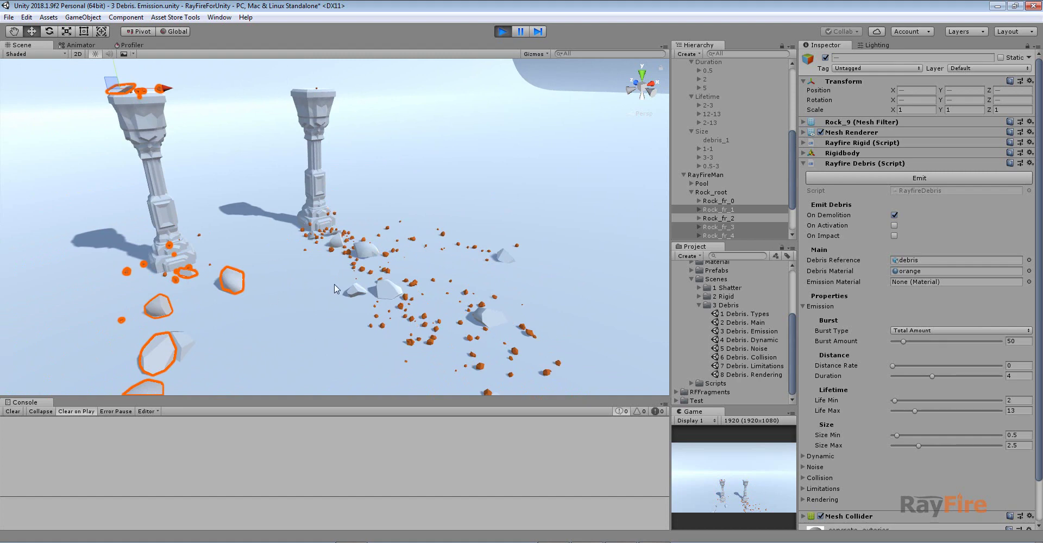
pyautogui.moveTo(313, 277); pyautogui.dragTo(334, 313, button='middle')
pyautogui.moveTo(282, 206); pyautogui.dragTo(356, 262, button='middle')
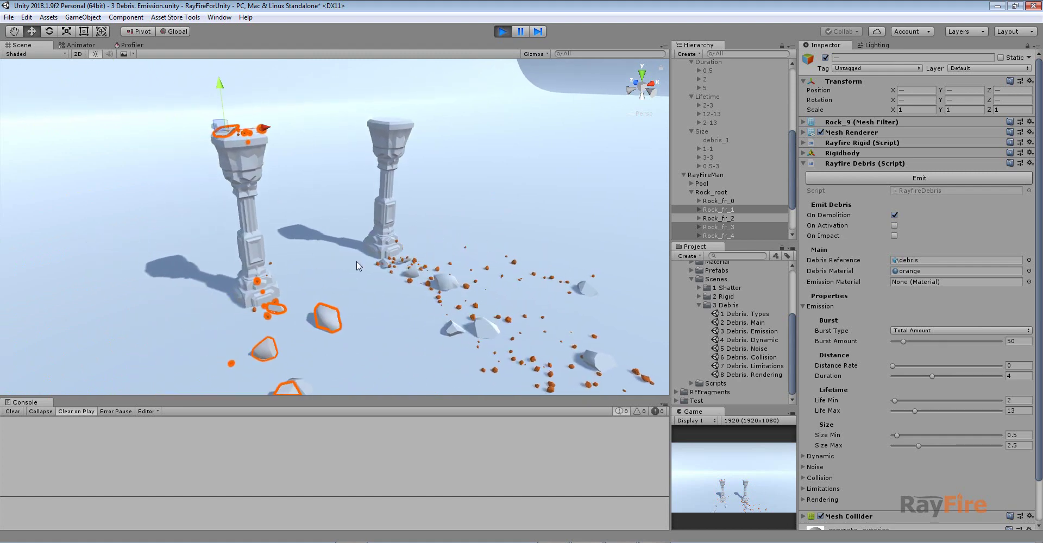
pyautogui.click(504, 32)
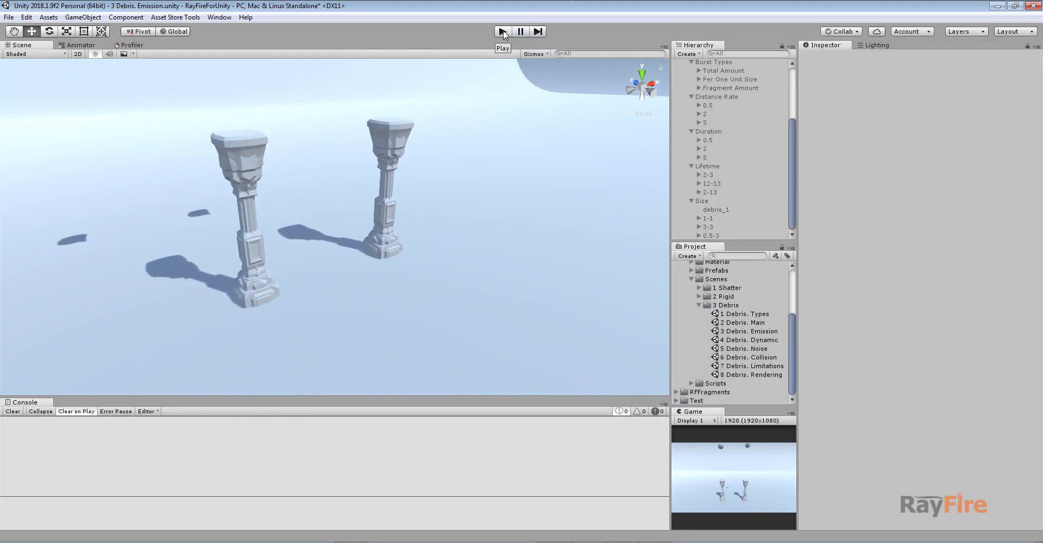
pyautogui.click(503, 31)
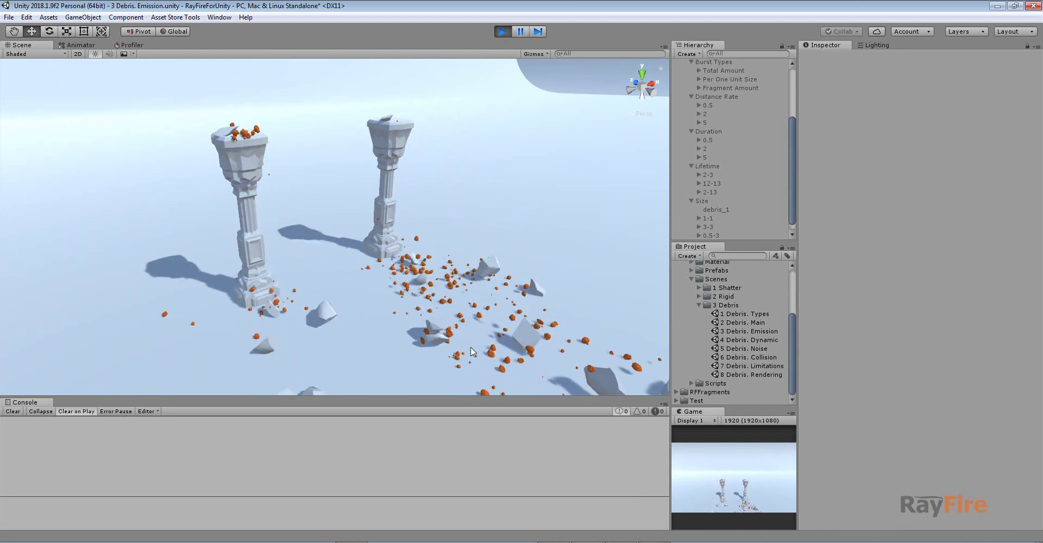
pyautogui.click(507, 33)
# - Activate the Burst Types group and deactivate the Emission Types group
pyautogui.scroll(5, 696, 121)
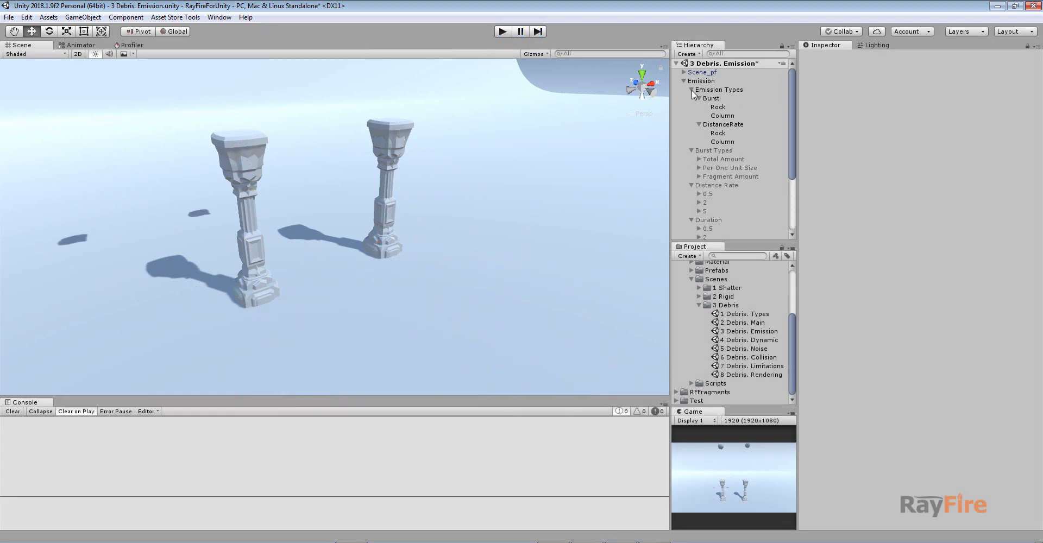
pyautogui.click(692, 89)
pyautogui.click(702, 97)
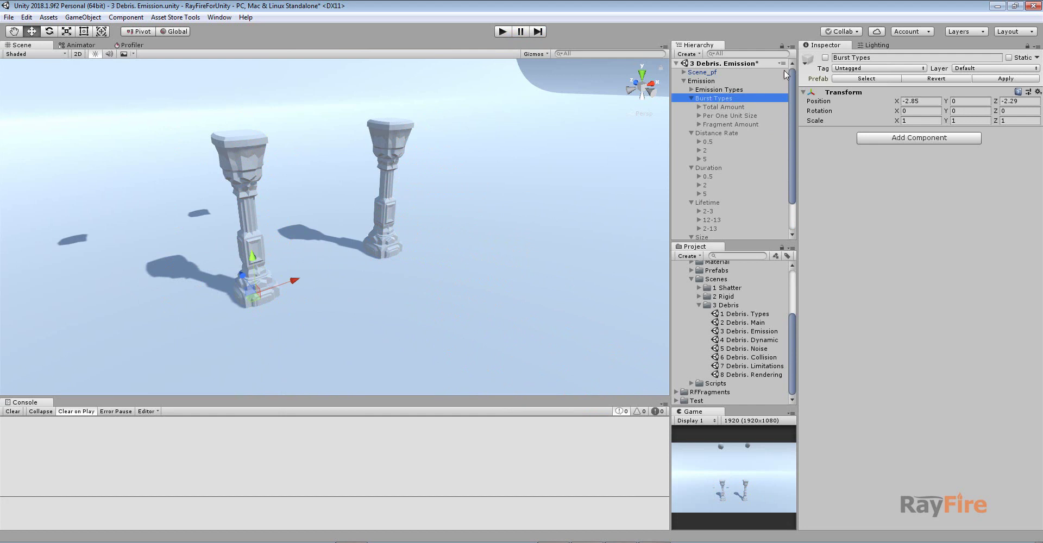
pyautogui.click(825, 58)
pyautogui.click(712, 89)
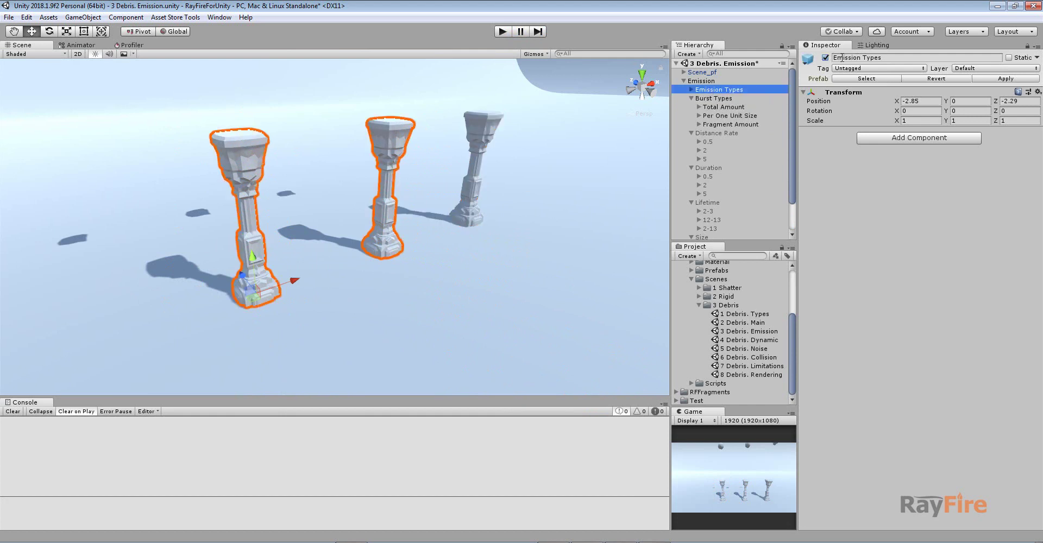
pyautogui.click(825, 58)
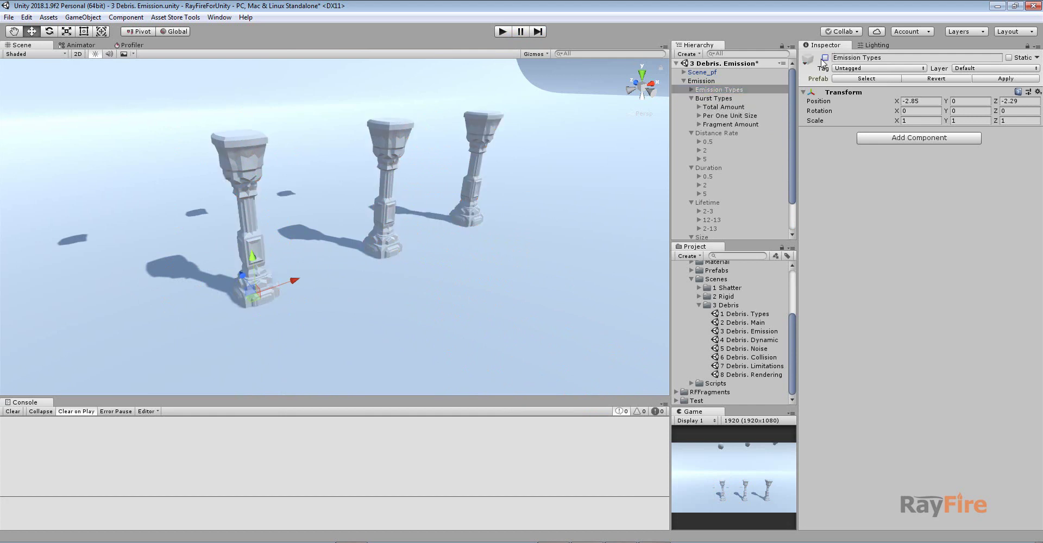
# - Expand the Total Amount group under Burst Types and frame its rock in the scene view
pyautogui.click(700, 107)
pyautogui.click(721, 108)
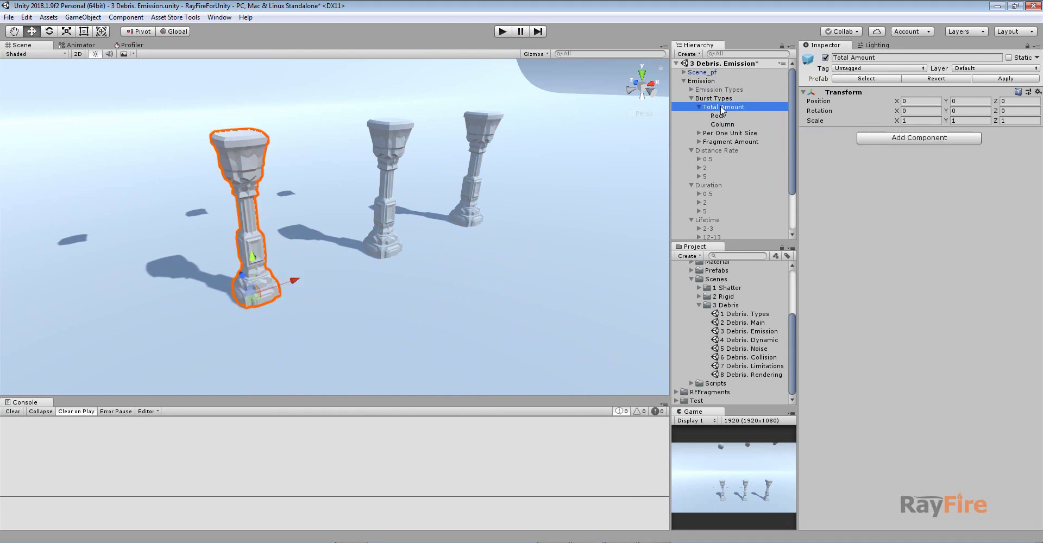
pyautogui.scroll(-10, 374, 196)
pyautogui.moveTo(285, 116); pyautogui.dragTo(317, 166, button='middle')
pyautogui.click(336, 137)
pyautogui.press('f')
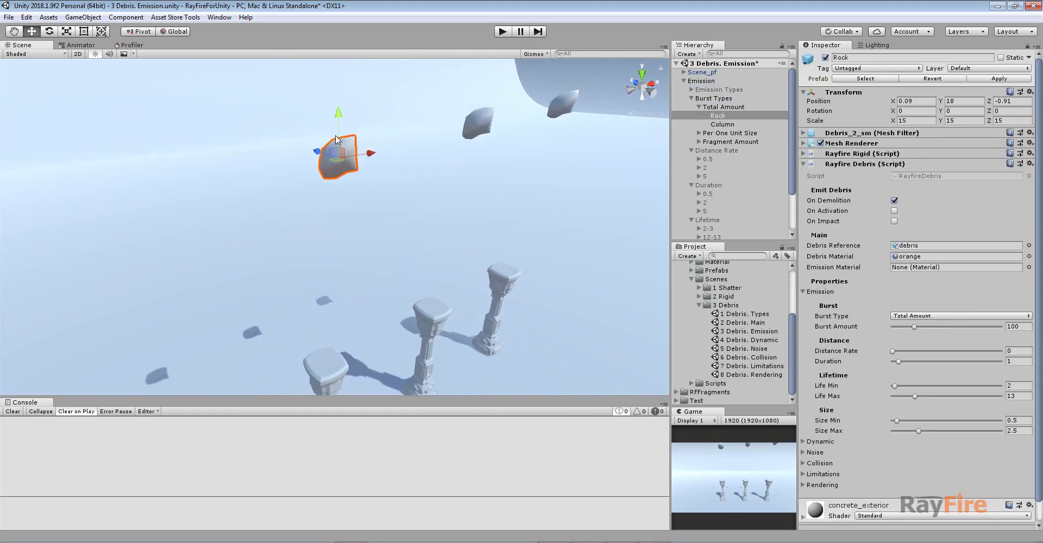
pyautogui.keyDown('alt'); pyautogui.moveTo(411, 294); pyautogui.dragTo(339, 308); pyautogui.keyUp('alt')
pyautogui.moveTo(340, 308); pyautogui.dragTo(367, 176, button='middle')
pyautogui.scroll(-3, 482, 256)
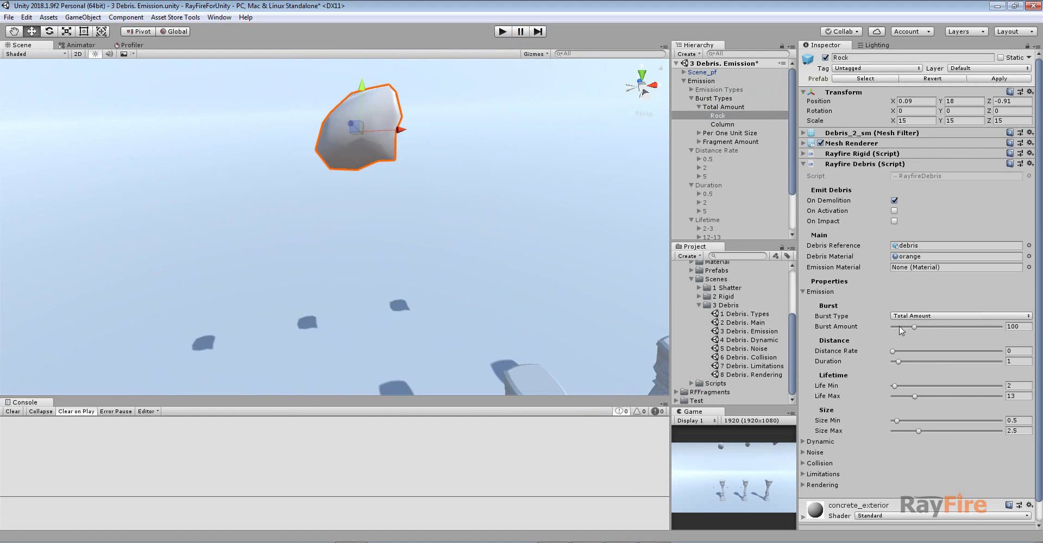
# - Review the Burst Amount setting and the available Burst Type options of the Total Amount rock
pyautogui.click(1022, 327)
pyautogui.moveTo(446, 272); pyautogui.dragTo(433, 233, button='middle')
pyautogui.scroll(-2, 433, 234)
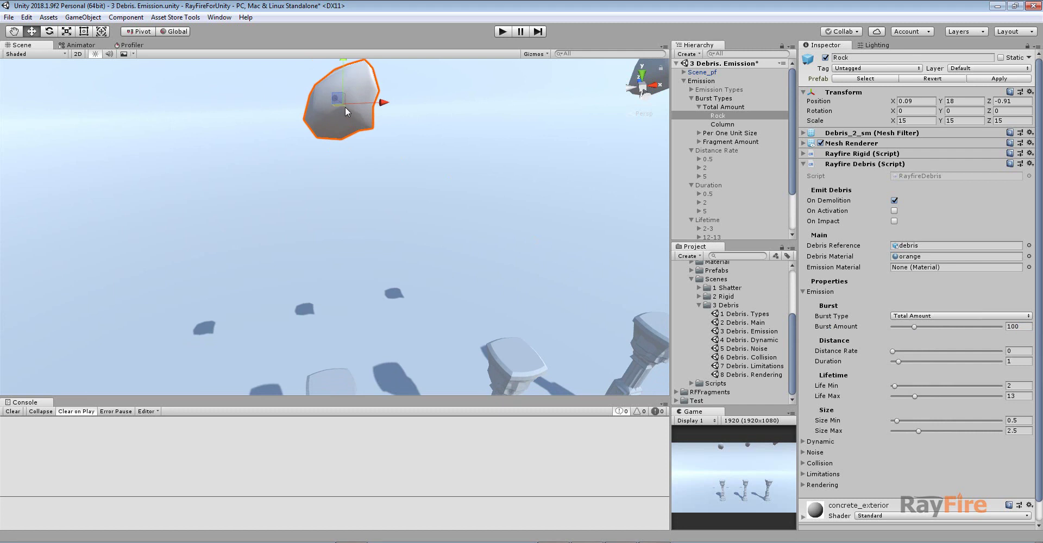
pyautogui.moveTo(452, 252); pyautogui.dragTo(343, 219, button='middle')
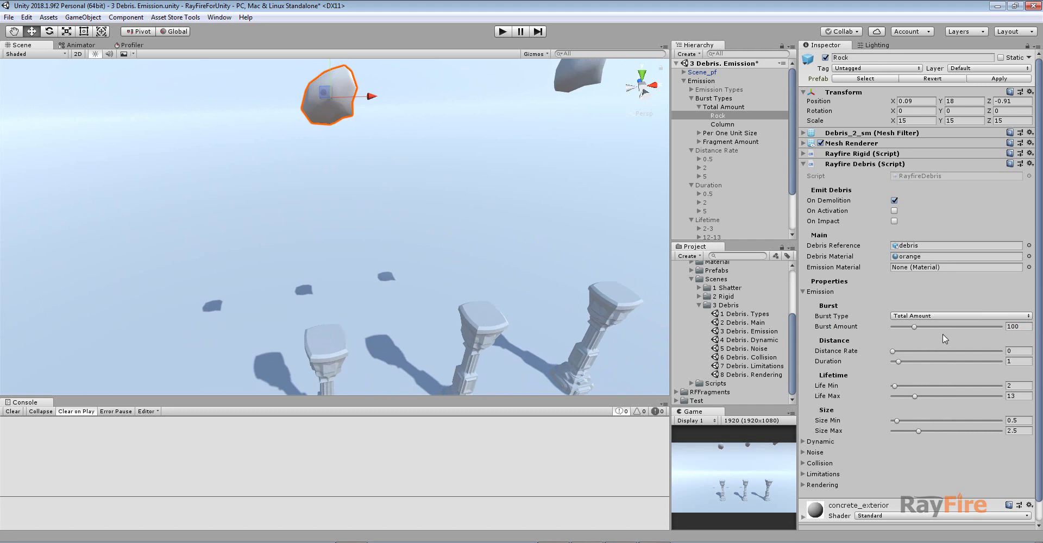
pyautogui.click(1017, 327)
pyautogui.click(1024, 328)
pyautogui.doubleClick(1020, 327)
pyautogui.click(1022, 328)
pyautogui.click(894, 318)
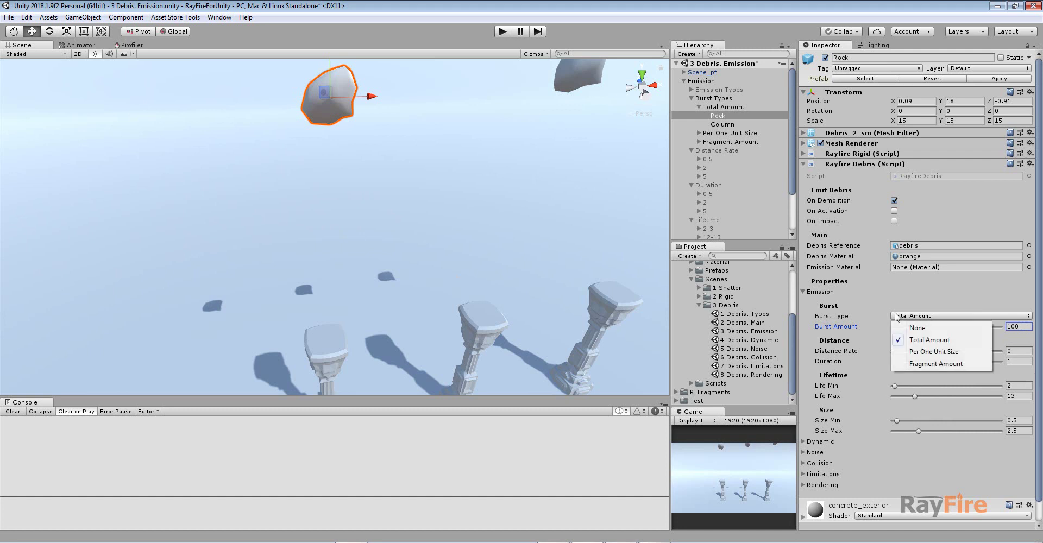
pyautogui.click(1023, 330)
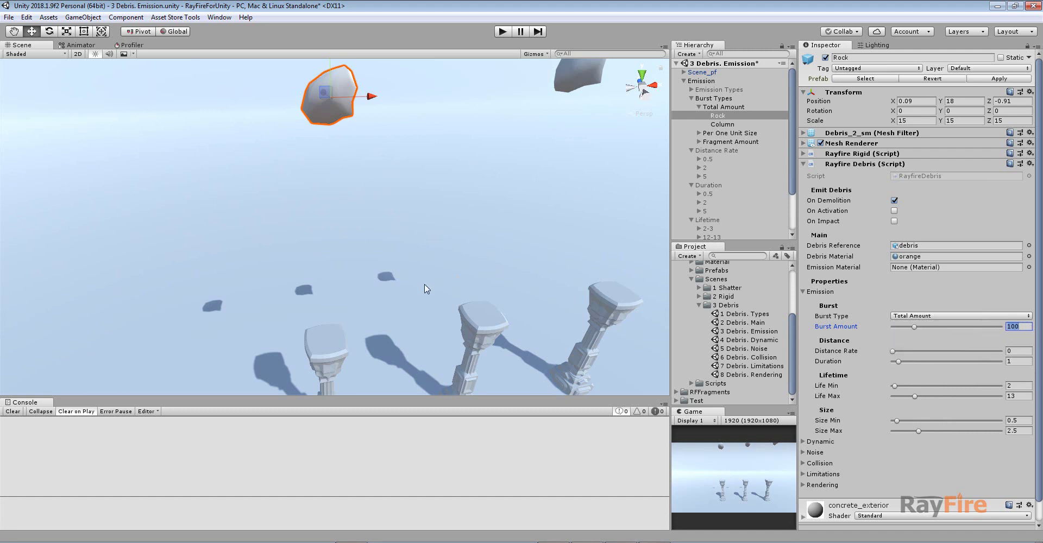
# - Start the Burst Types simulation and pause it while the rocks are still falling
pyautogui.click(502, 31)
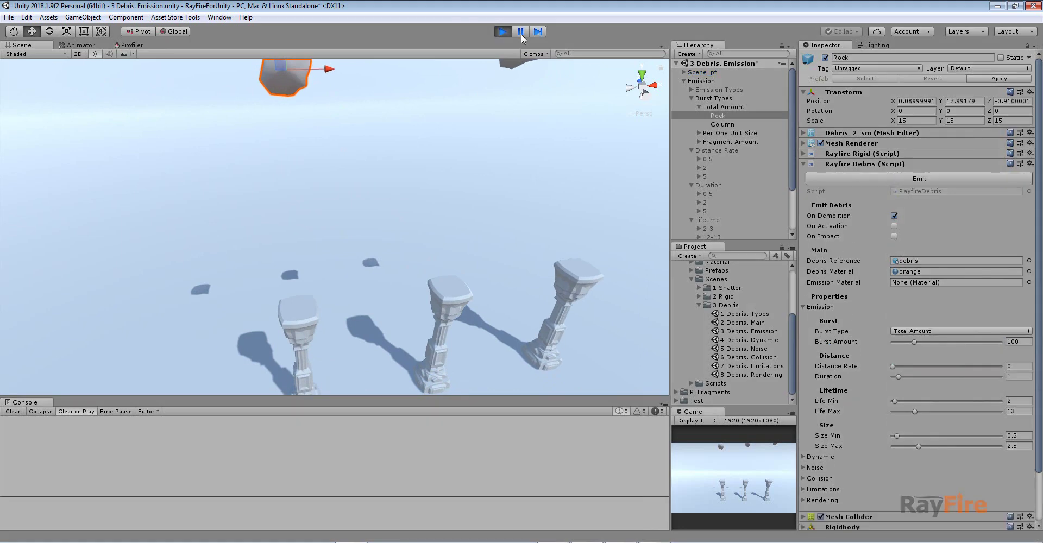
pyautogui.click(520, 32)
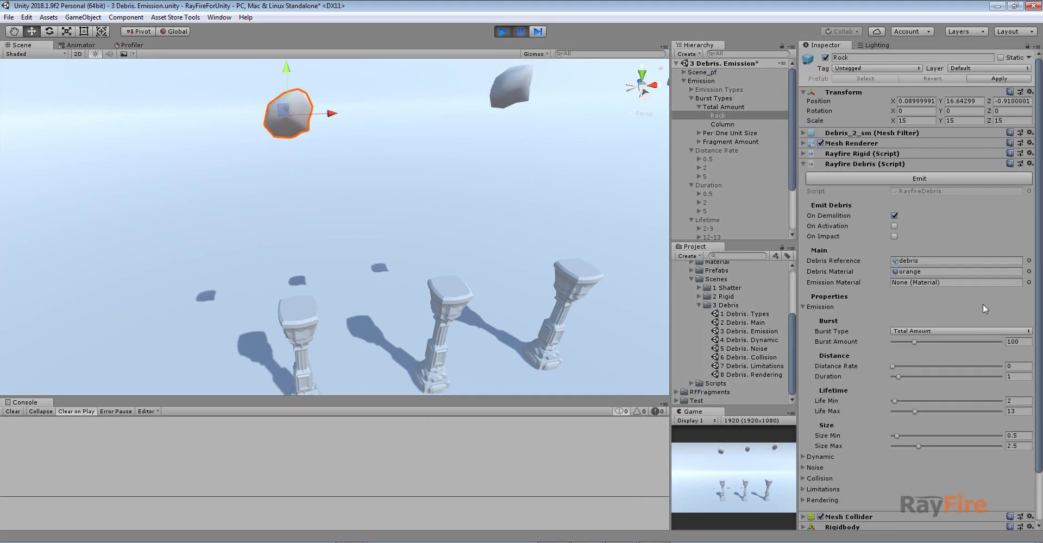
# - Resume the simulation and pause it once the rocks shatter on the columns and emit debris
pyautogui.click(1020, 342)
pyautogui.click(519, 33)
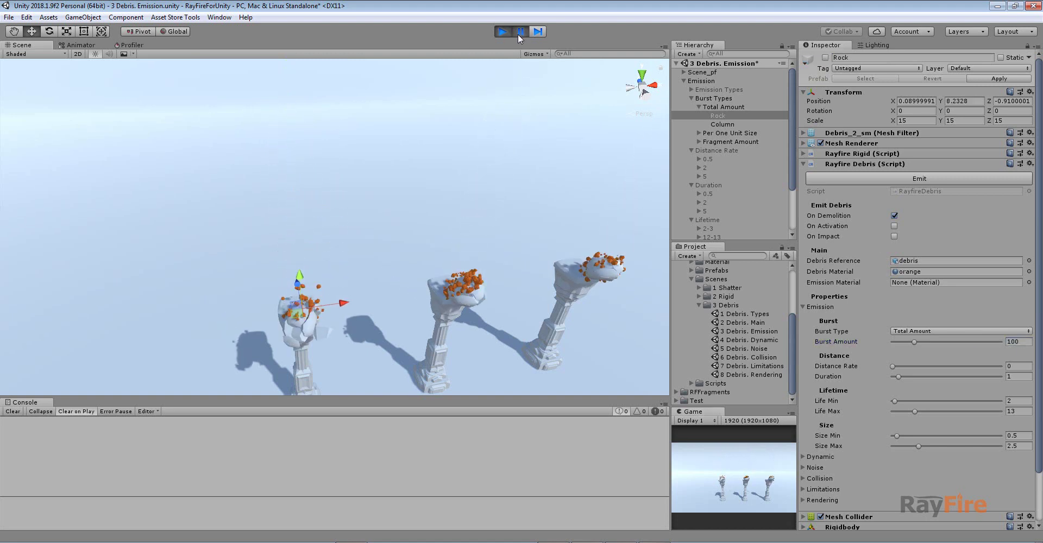
pyautogui.press('q')
pyautogui.moveTo(328, 185); pyautogui.dragTo(337, 98, button='middle')
pyautogui.scroll(5, 314, 242)
# - Select fragment Rock_fr_0 of the Total Amount rock, then its Rock_root parent to highlight all of its fragments
pyautogui.click(313, 238)
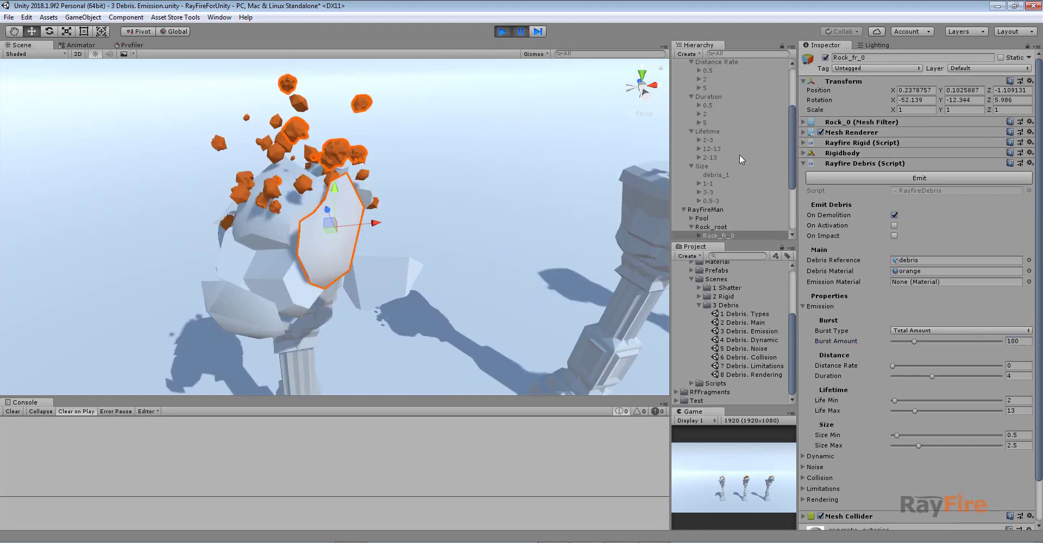
pyautogui.scroll(-4, 726, 186)
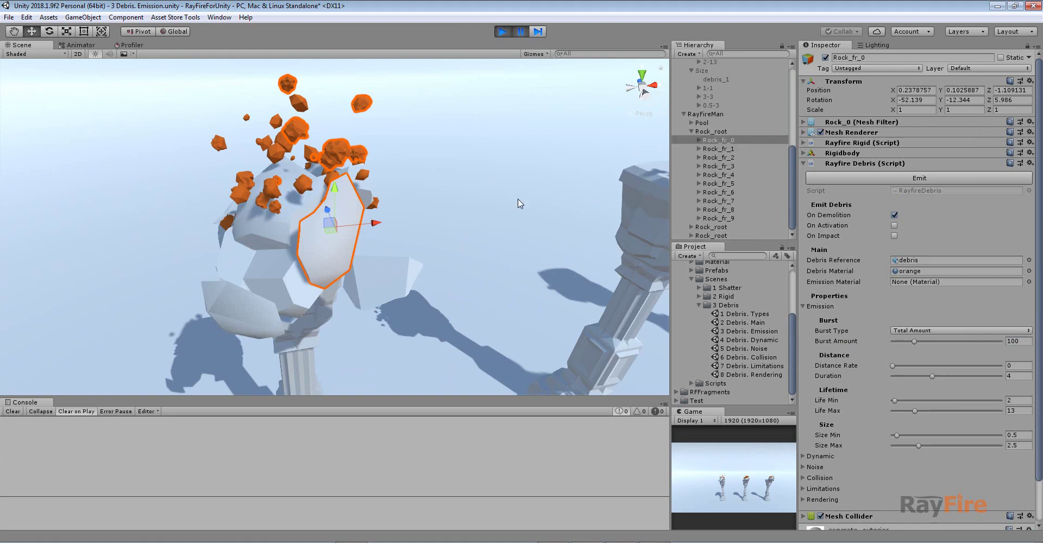
pyautogui.click(711, 131)
pyautogui.keyDown('alt'); pyautogui.moveTo(552, 232); pyautogui.dragTo(435, 179); pyautogui.keyUp('alt')
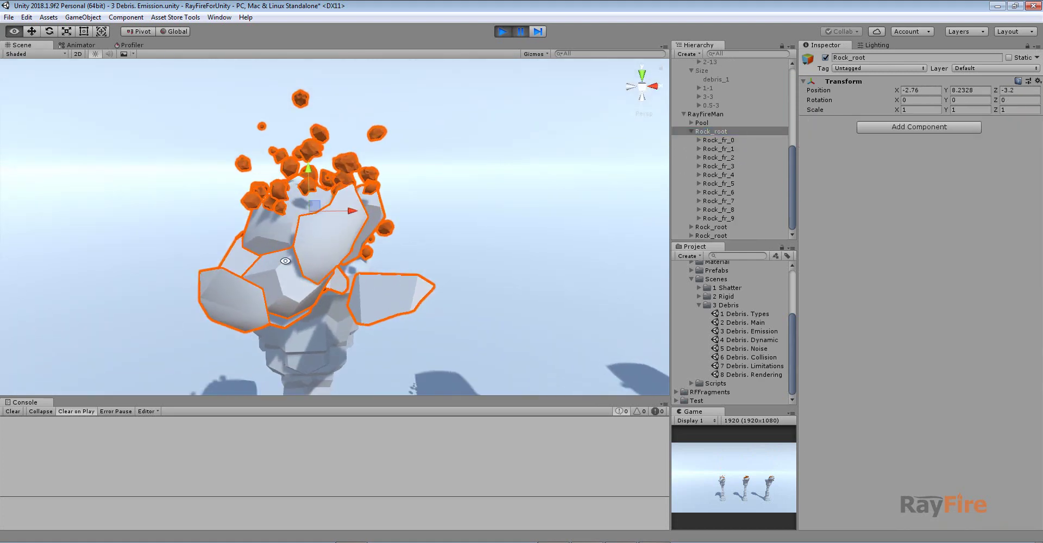
# - Open the Emission module of the Rock_fr_0_debris particle system and check its burst count
pyautogui.click(698, 140)
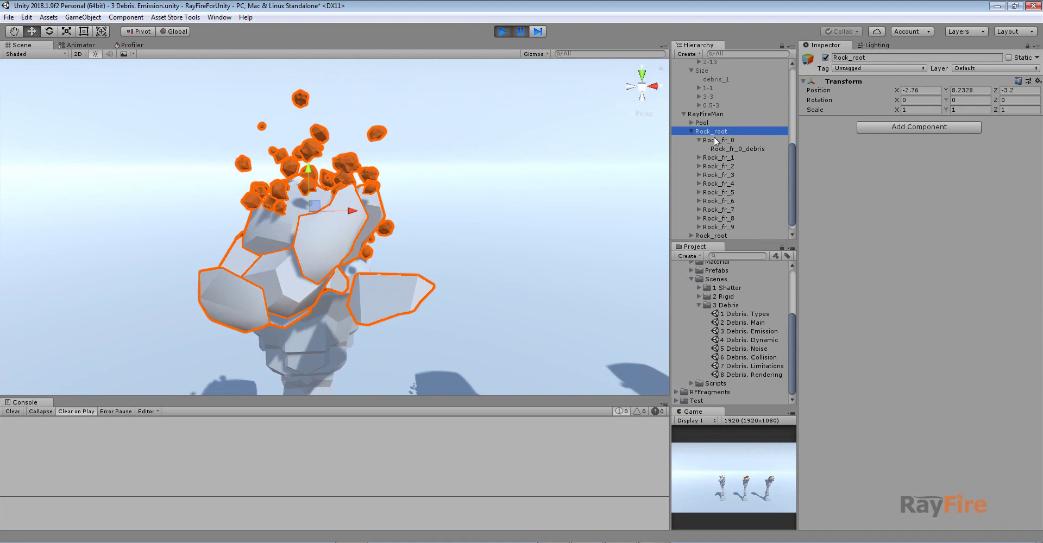
pyautogui.click(714, 139)
pyautogui.click(728, 149)
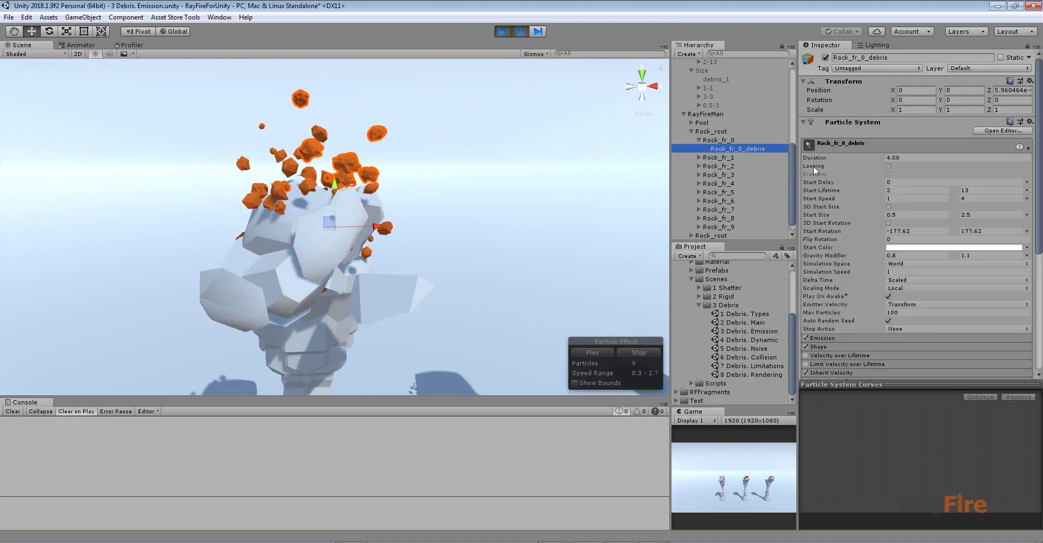
pyautogui.scroll(-3, 844, 250)
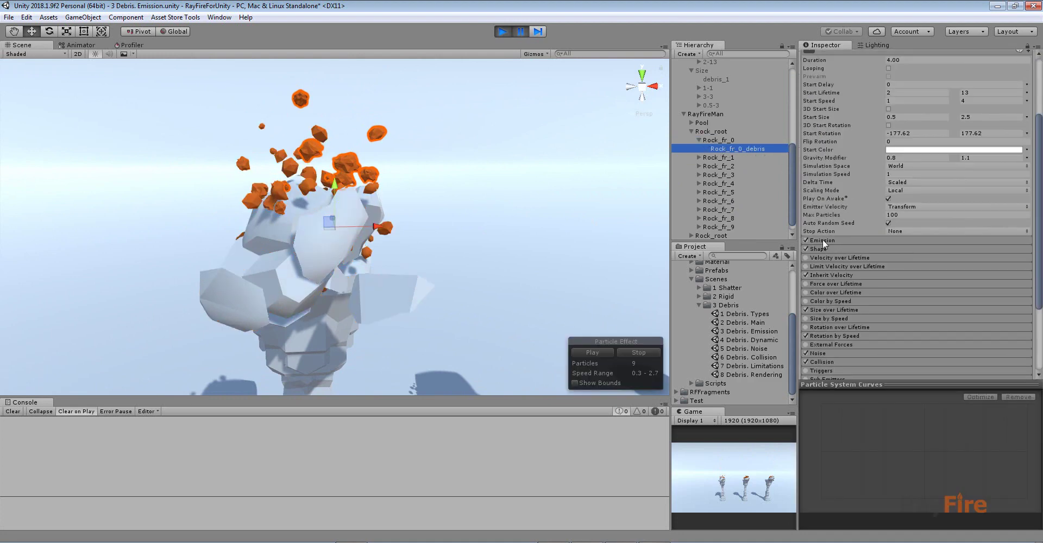
pyautogui.click(822, 240)
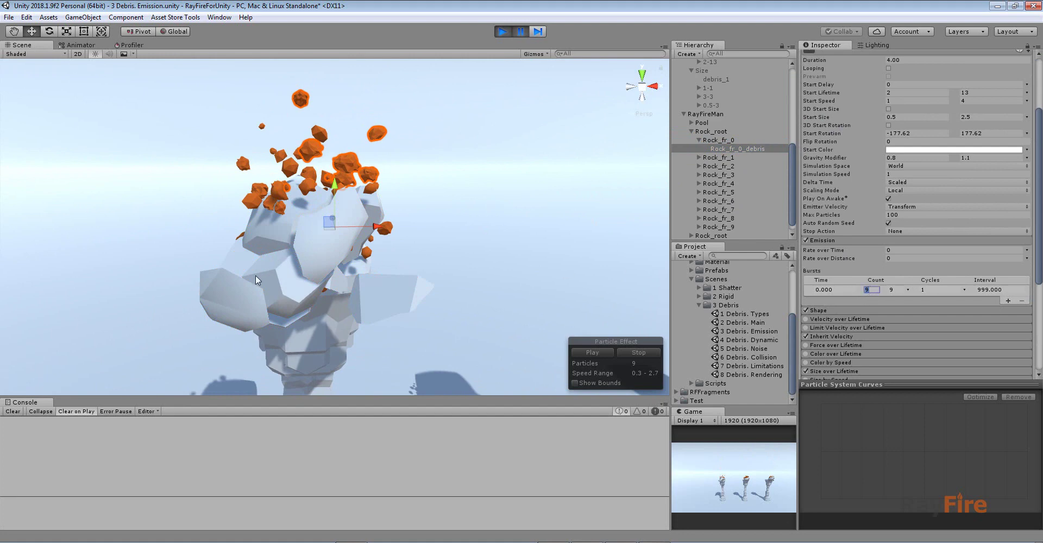
# - Select fragment Rock_fr_2 and check the burst count in the Emission module of its Rock_fr_2_debris particle system
pyautogui.click(236, 291)
pyautogui.click(699, 166)
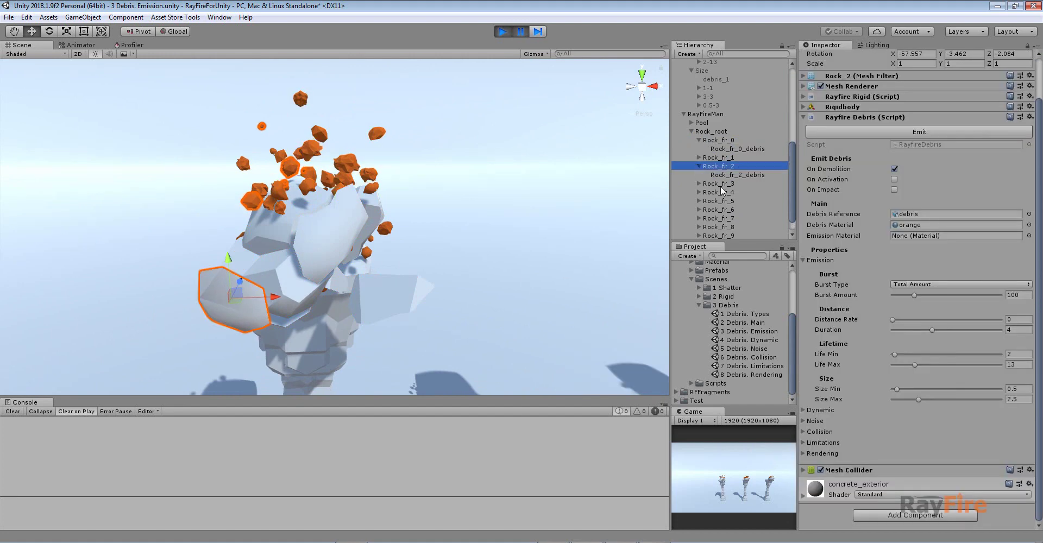
pyautogui.click(730, 175)
pyautogui.click(824, 294)
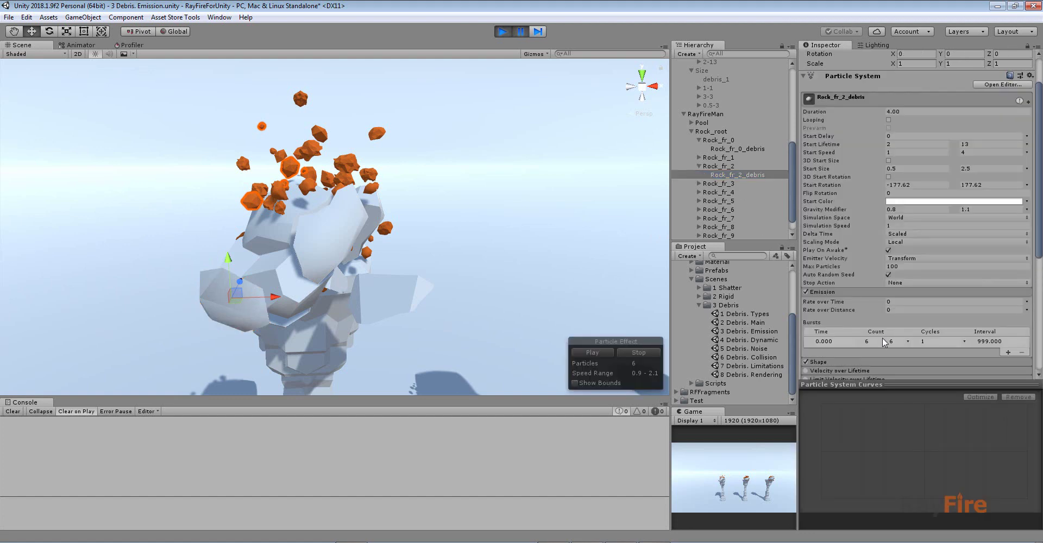
# - Select fragment Rock_fr_7 and examine its shape and the debris around it
pyautogui.click(312, 270)
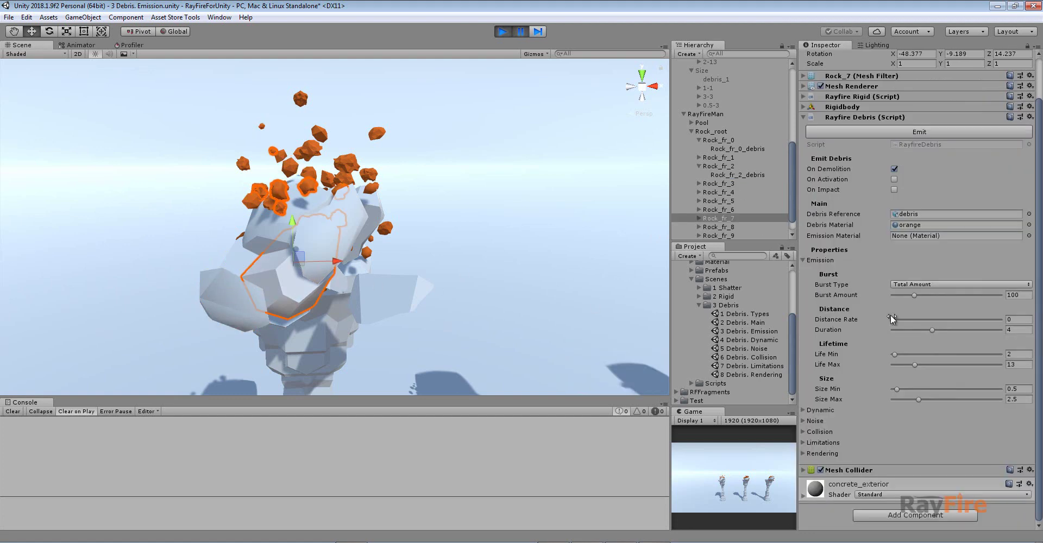
pyautogui.moveTo(318, 264); pyautogui.dragTo(324, 248, button='middle')
pyautogui.keyDown('alt'); pyautogui.moveTo(325, 248); pyautogui.dragTo(278, 239); pyautogui.keyUp('alt')
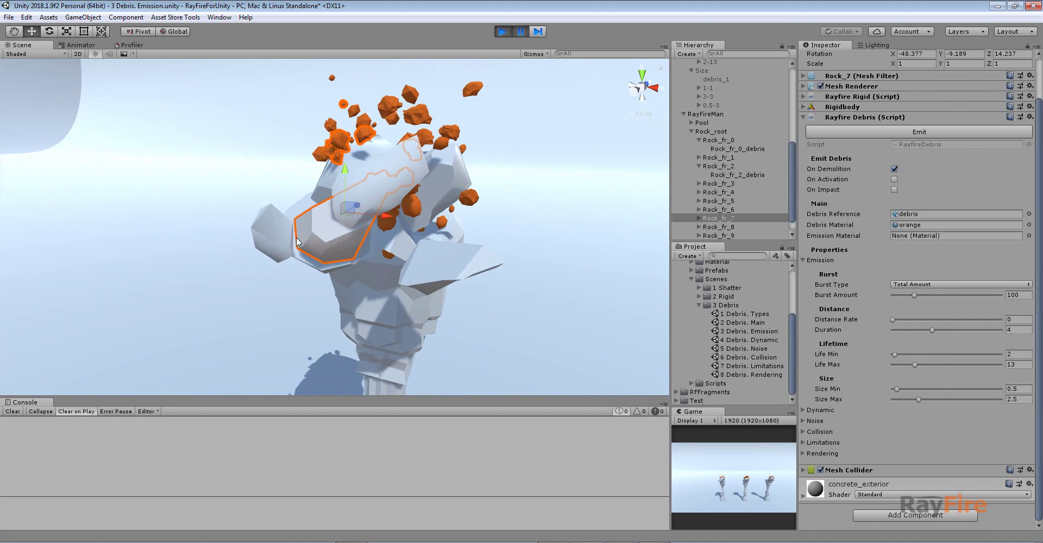
# - Select fragment Rock_fr_5 and check the burst count in the Emission module of its Rock_fr_5_debris particle system
pyautogui.click(409, 194)
pyautogui.keyDown('alt'); pyautogui.moveTo(409, 194); pyautogui.dragTo(593, 291); pyautogui.keyUp('alt')
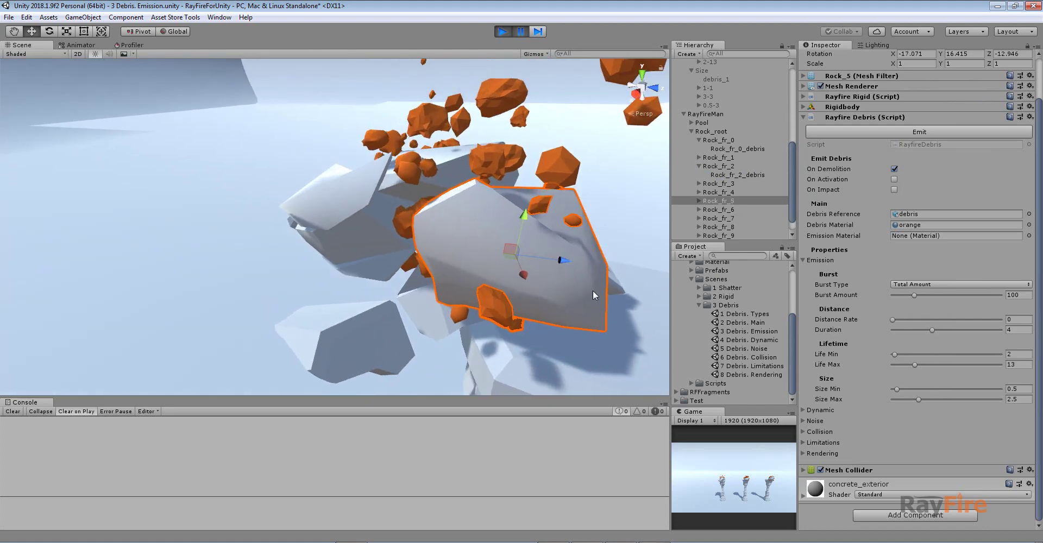
pyautogui.click(699, 202)
pyautogui.click(717, 209)
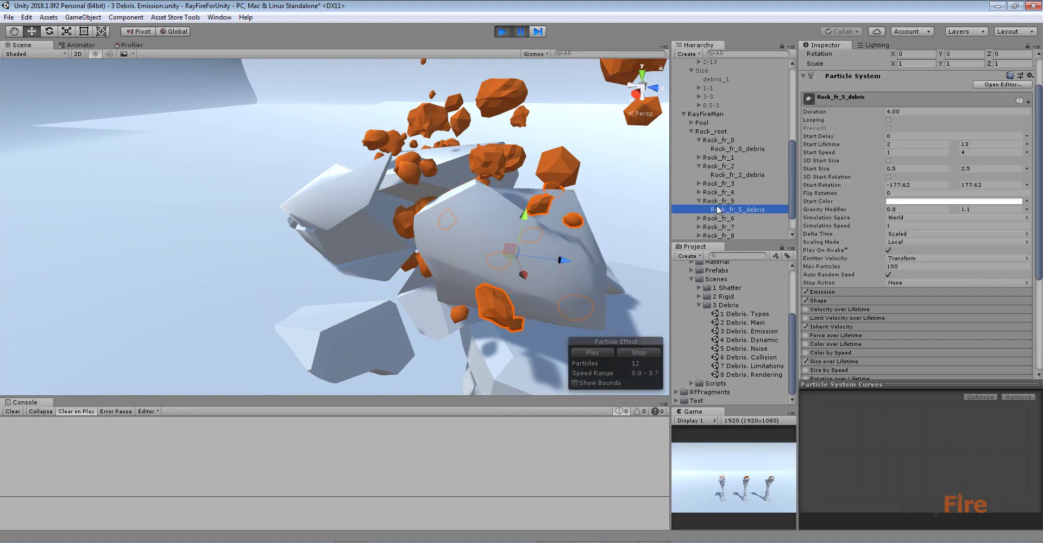
pyautogui.click(833, 292)
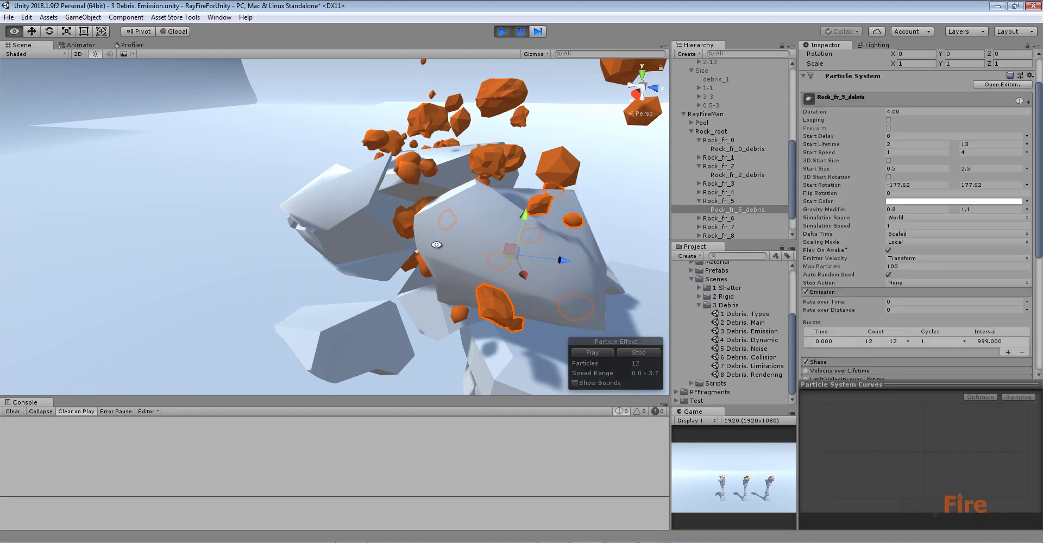
# - Stop the Burst Types simulation to return the rocks to their positions above the columns
pyautogui.keyDown('alt'); pyautogui.moveTo(437, 244); pyautogui.dragTo(355, 189); pyautogui.keyUp('alt')
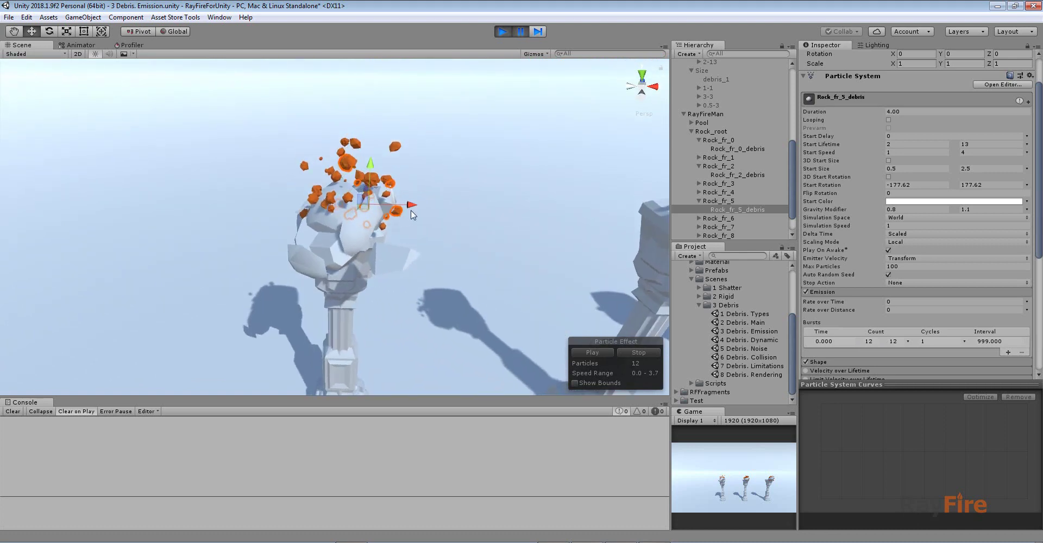
pyautogui.click(520, 31)
pyautogui.scroll(-5, 435, 114)
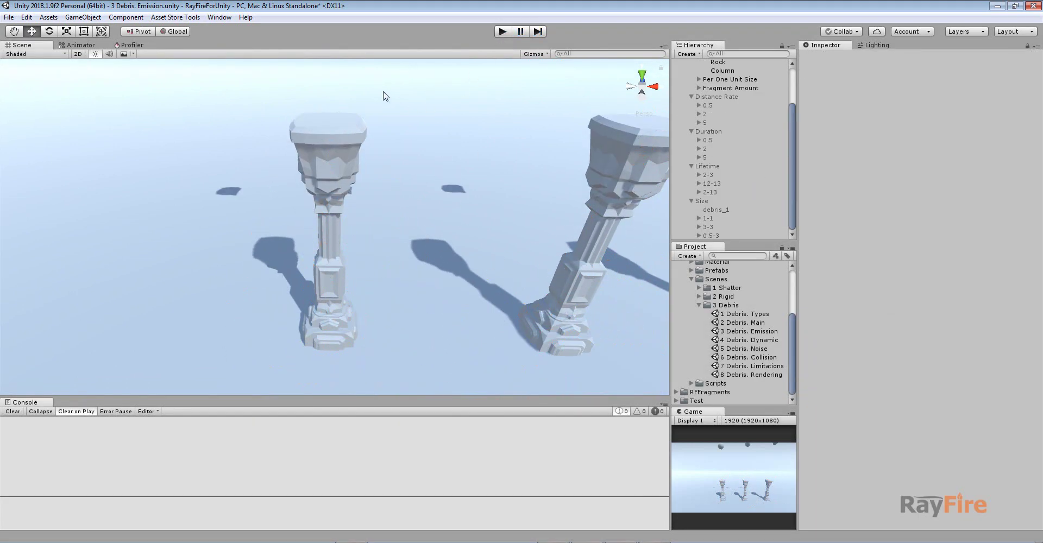
pyautogui.moveTo(384, 96); pyautogui.dragTo(373, 196, button='middle')
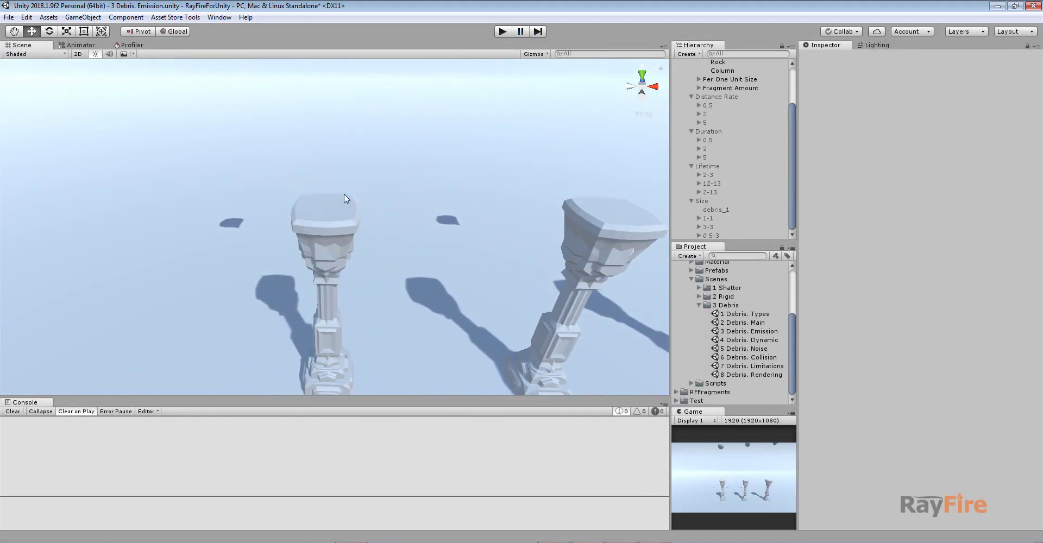
pyautogui.scroll(-3, 347, 199)
pyautogui.scroll(-3, 336, 223)
pyautogui.moveTo(336, 222); pyautogui.dragTo(331, 265, button='middle')
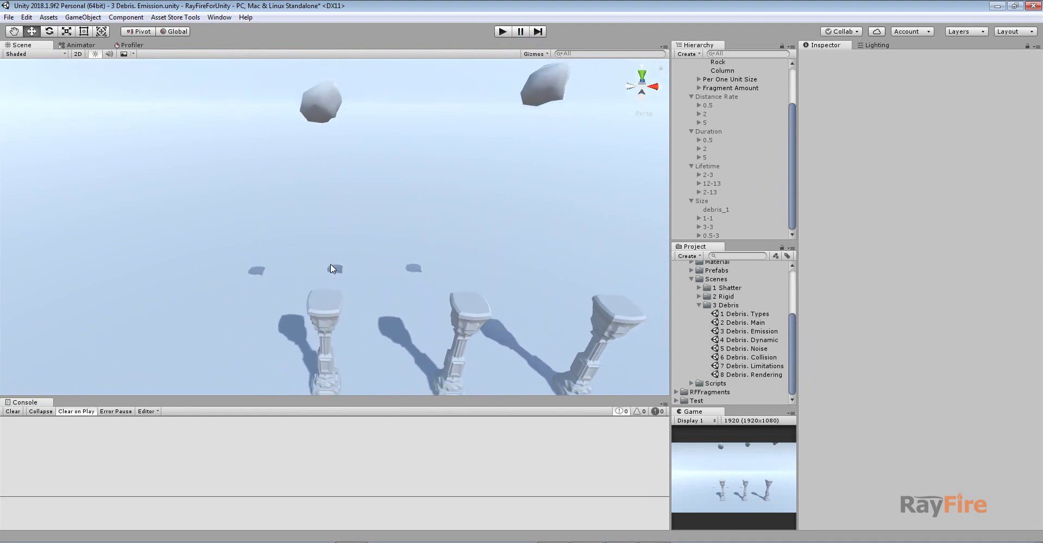
# - Select the Total Amount rock, then the Per One Unit Size rock, and review their Burst Type and Burst Amount
pyautogui.click(333, 104)
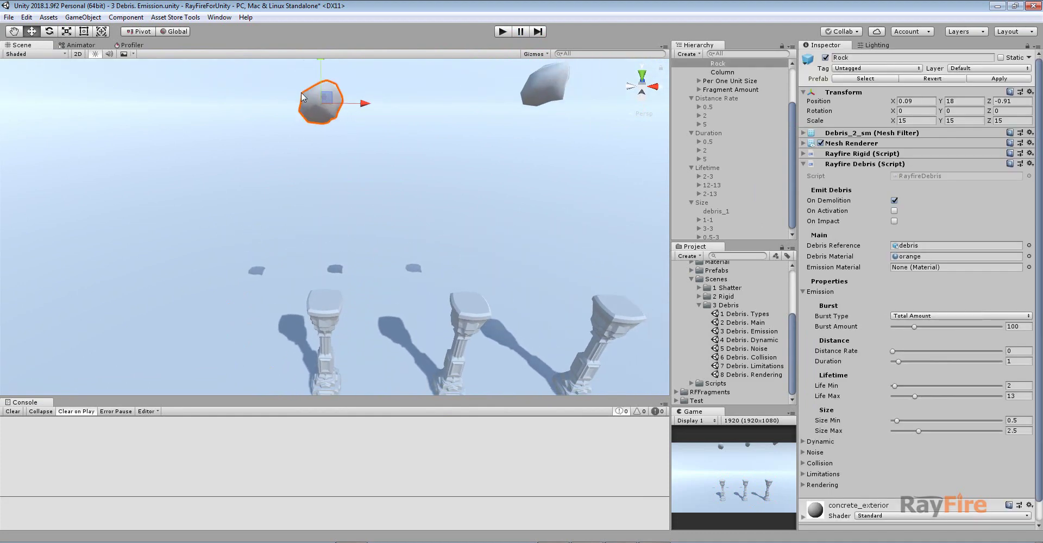
pyautogui.moveTo(623, 145); pyautogui.dragTo(483, 165, button='middle')
pyautogui.click(406, 108)
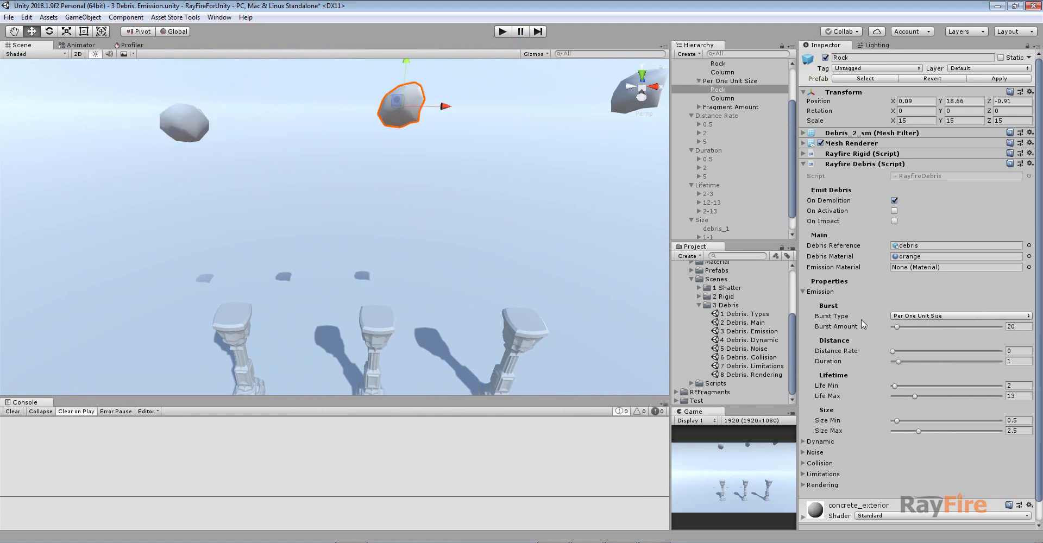
pyautogui.click(1022, 327)
# - Start the simulation, pause it after the rocks shatter, and frame the Per One Unit Size rock
pyautogui.keyDown('alt'); pyautogui.moveTo(427, 96); pyautogui.dragTo(413, 167); pyautogui.keyUp('alt')
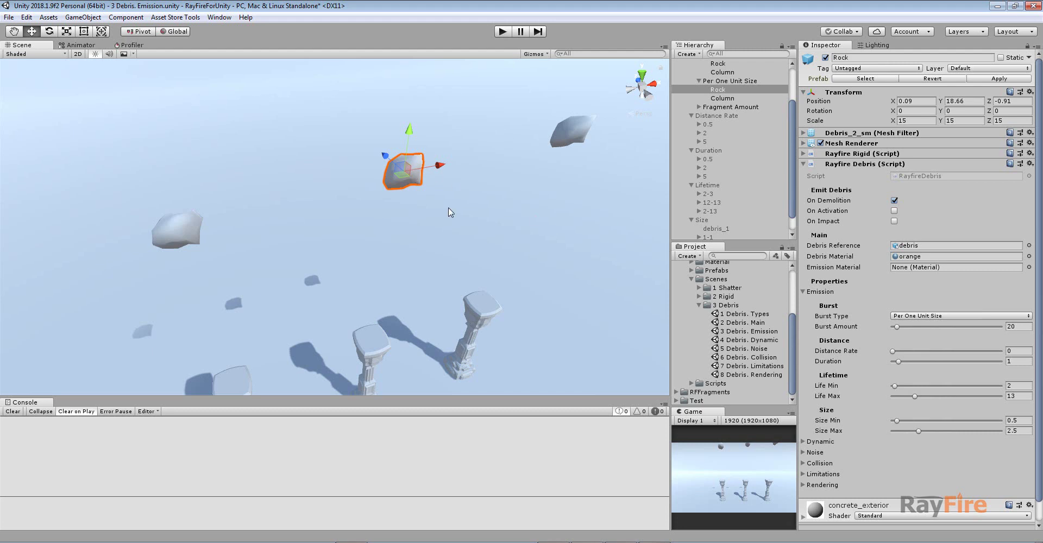
pyautogui.click(502, 33)
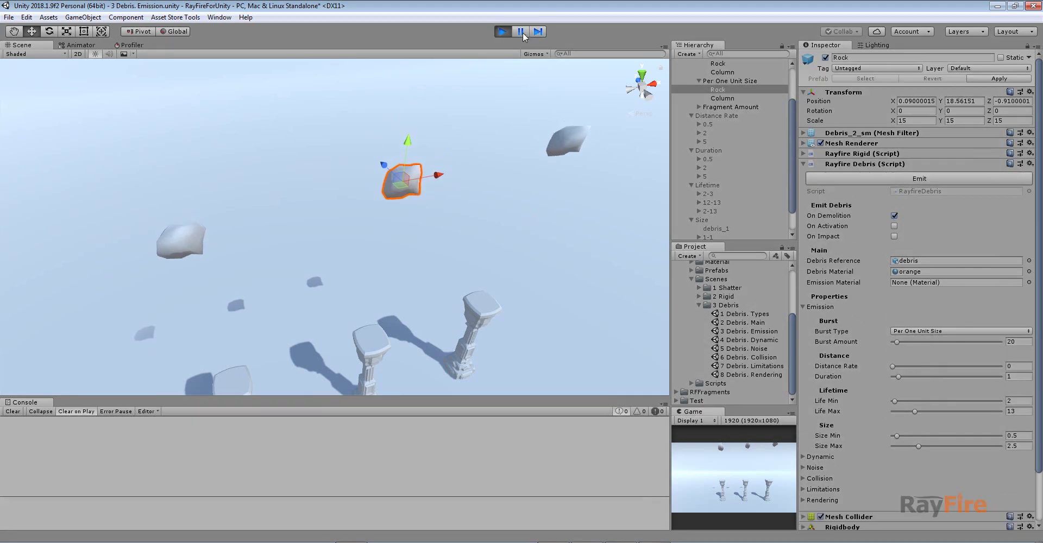
pyautogui.press('f')
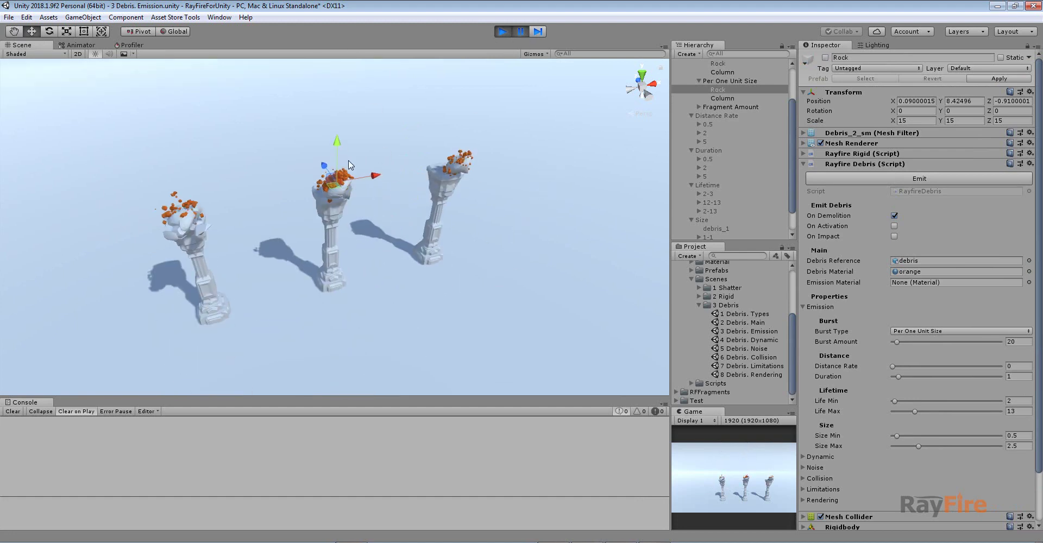
pyautogui.press('f')
# - Expand the Rayfire Rigid component and compare the Size info of fragments Rock_fr_7 and Rock_fr_8
pyautogui.click(347, 282)
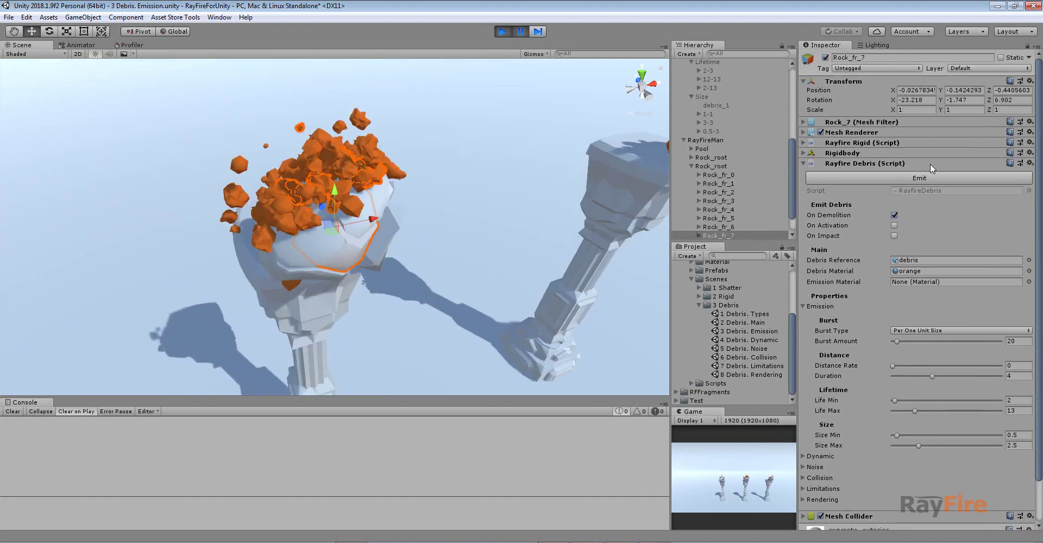
pyautogui.click(856, 145)
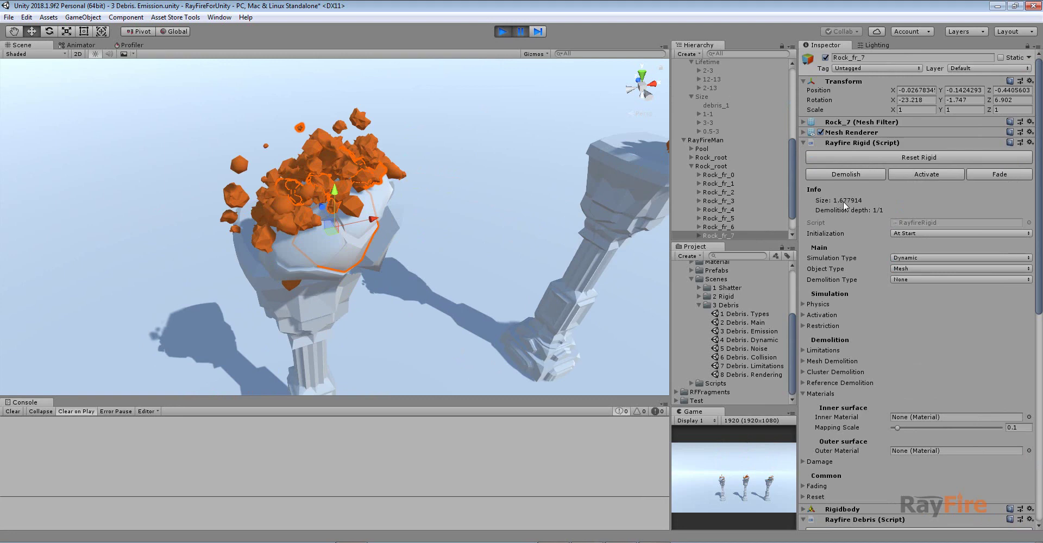
pyautogui.click(379, 256)
pyautogui.click(647, 95)
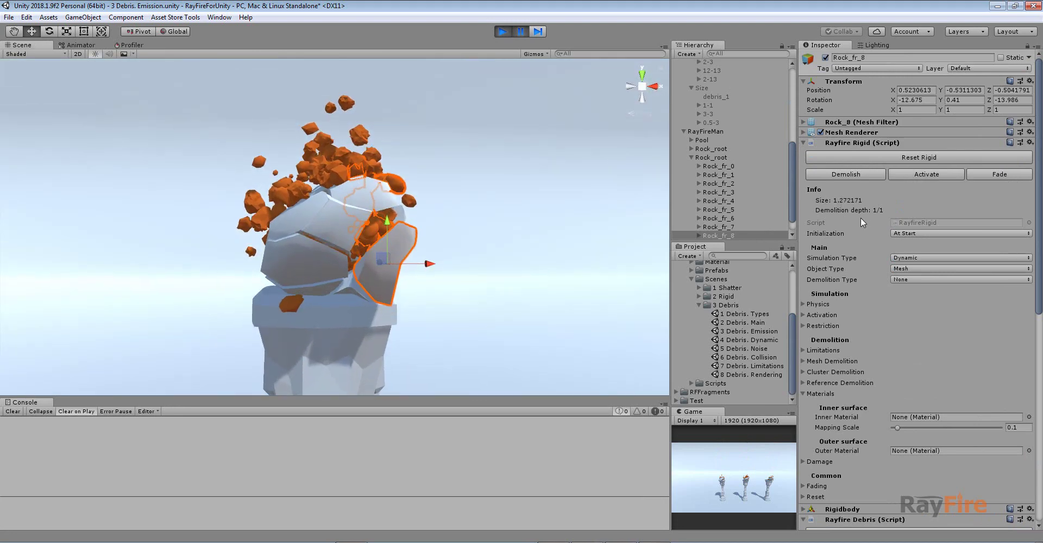
pyautogui.scroll(-5, 312, 241)
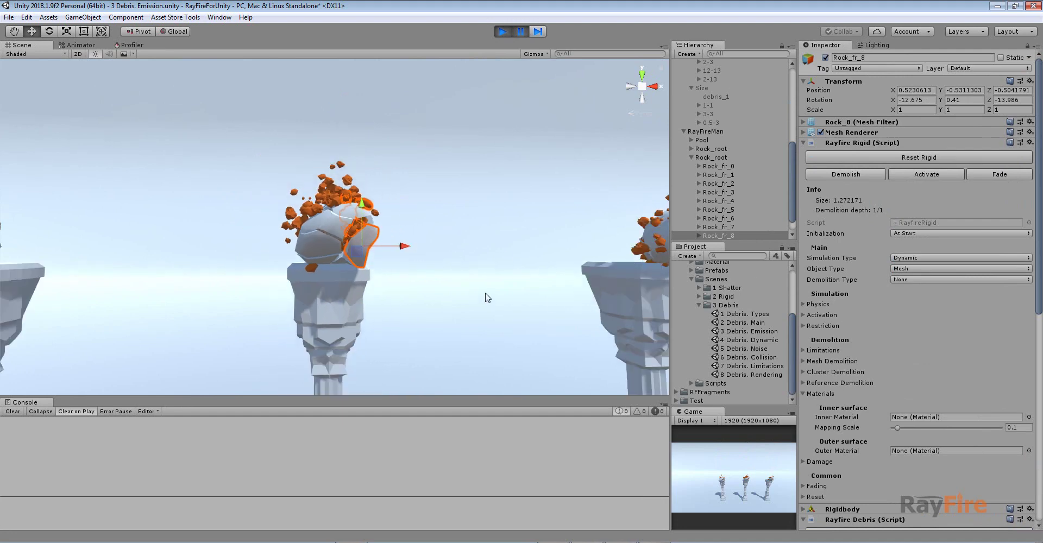
# - Select the original Per One Unit Size rock, collapse its Rayfire Rigid component and review its Burst Amount
pyautogui.scroll(6, 706, 101)
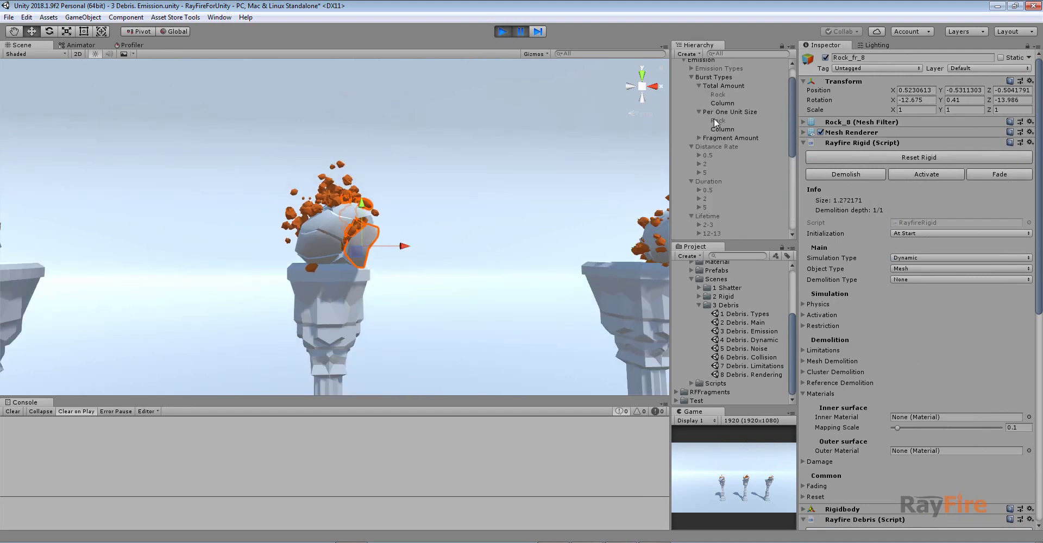
pyautogui.click(715, 121)
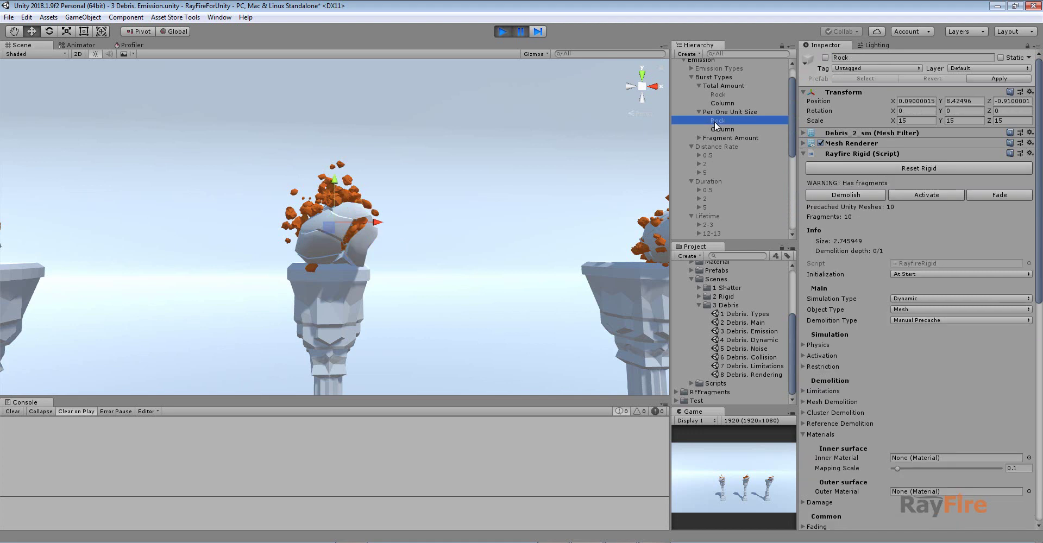
pyautogui.click(841, 154)
pyautogui.click(1010, 342)
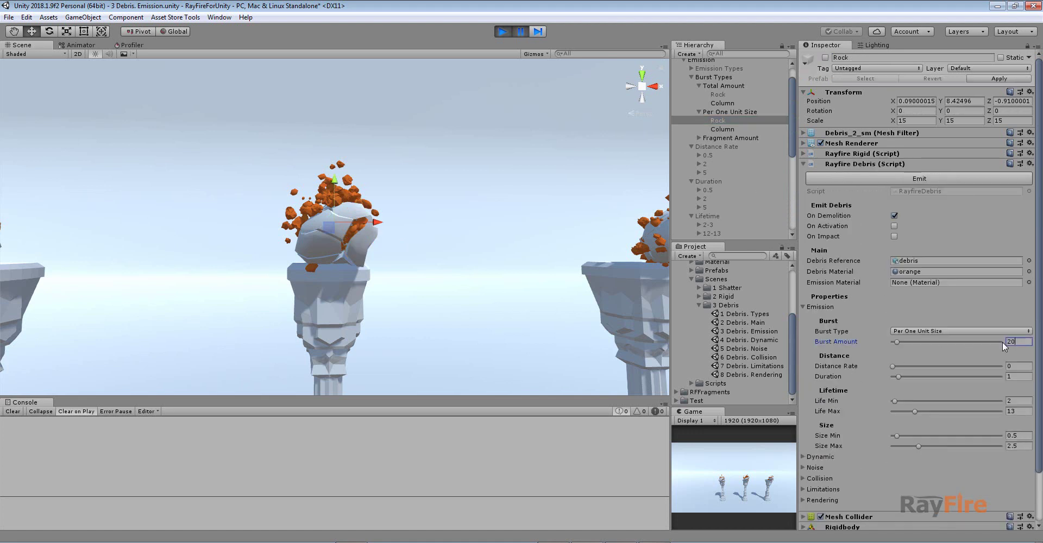
# - Reselect fragment Rock_fr_8 and review its Rayfire Rigid size together with its Rayfire Debris burst settings
pyautogui.click(359, 247)
pyautogui.scroll(1, 359, 248)
pyautogui.scroll(5, 358, 247)
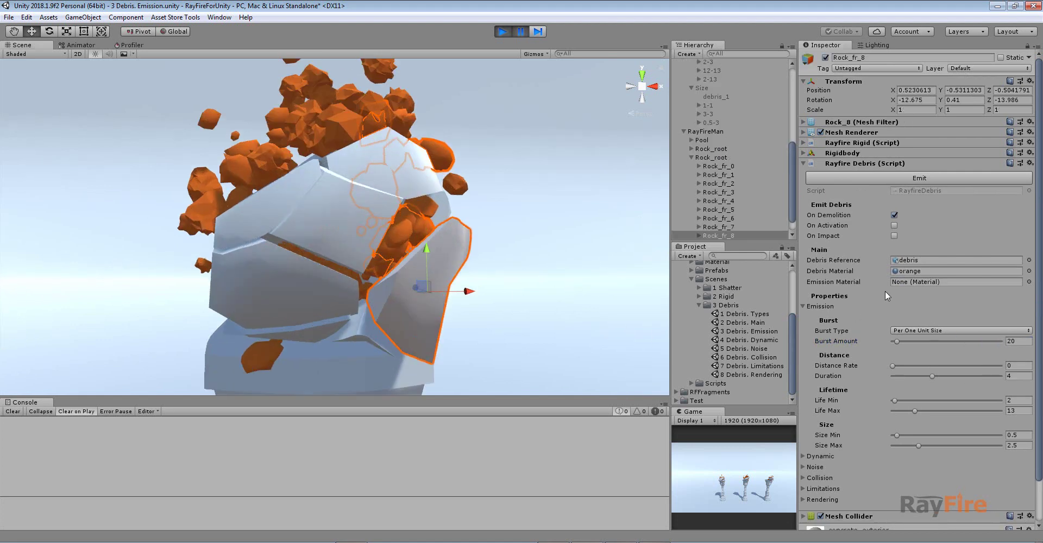
pyautogui.click(849, 144)
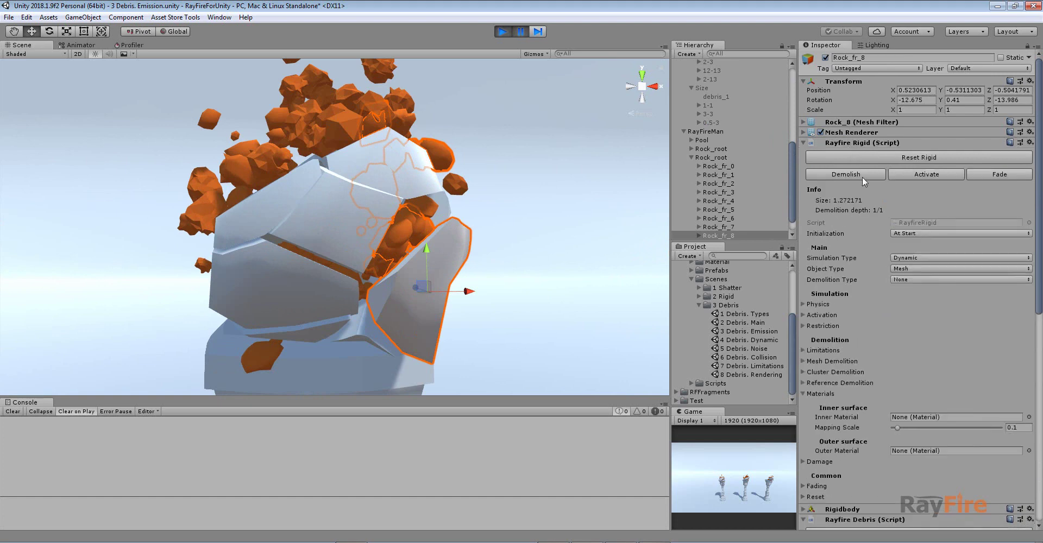
pyautogui.scroll(-3, 925, 379)
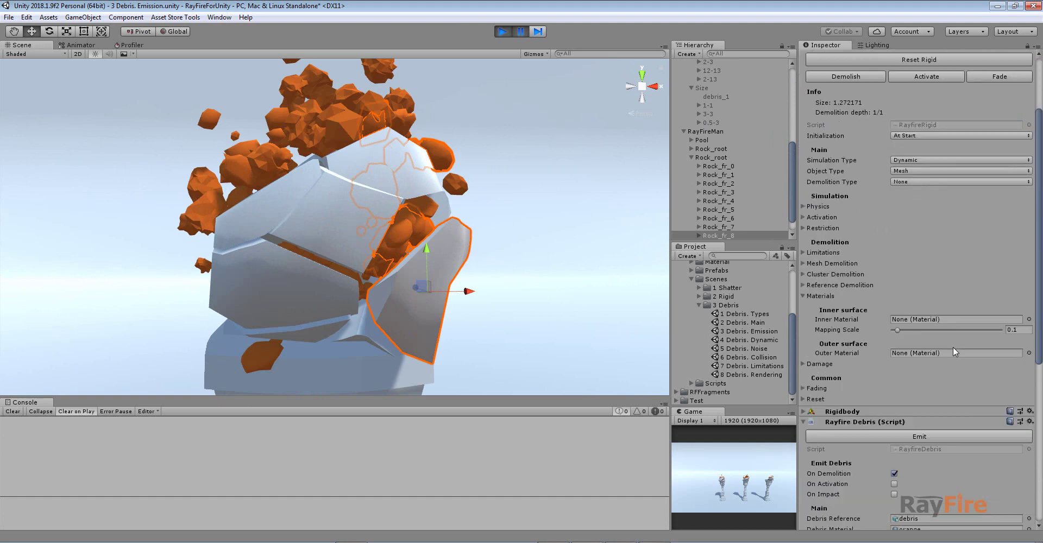
pyautogui.scroll(-6, 966, 391)
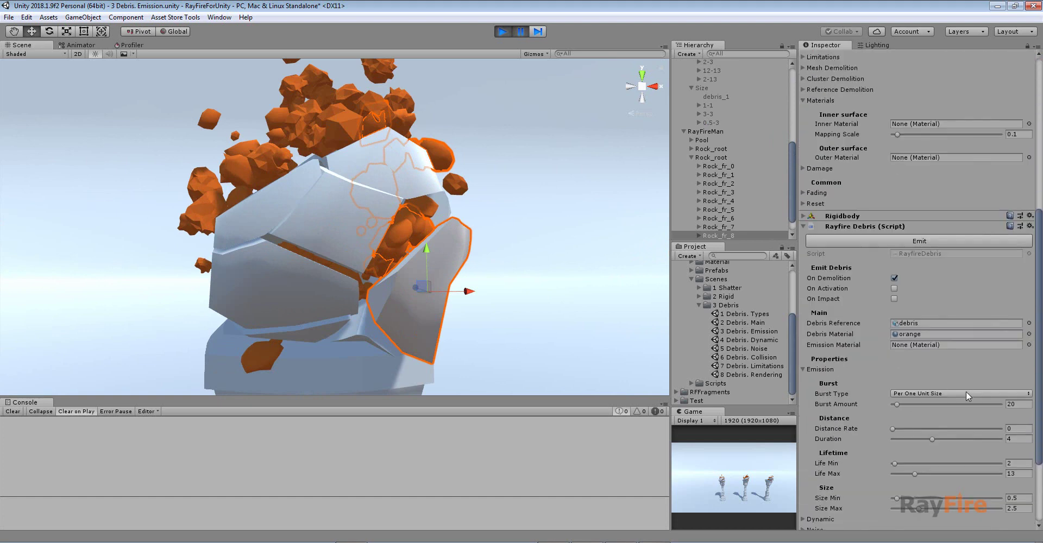
# - Select the debris particle system under fragment Rock_fr_8, examine its Emission bursts and inspect the debris around the shattered rock
pyautogui.click(1016, 404)
pyautogui.click(700, 236)
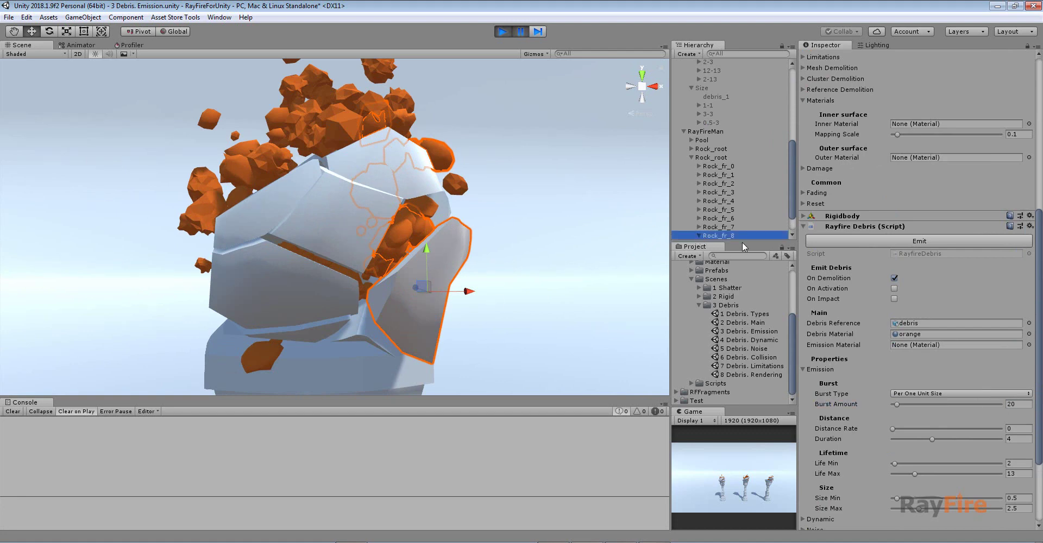
pyautogui.click(726, 217)
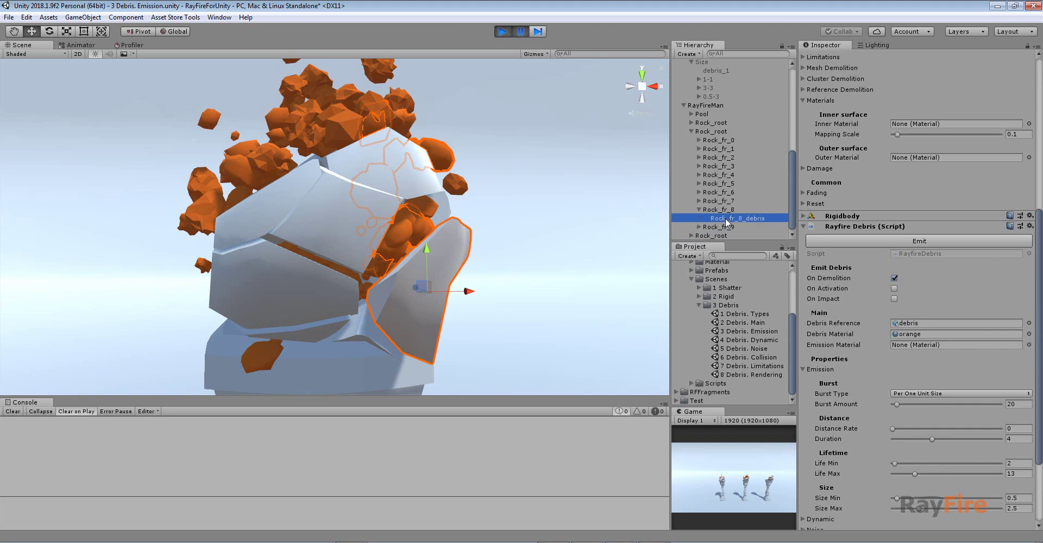
pyautogui.click(827, 135)
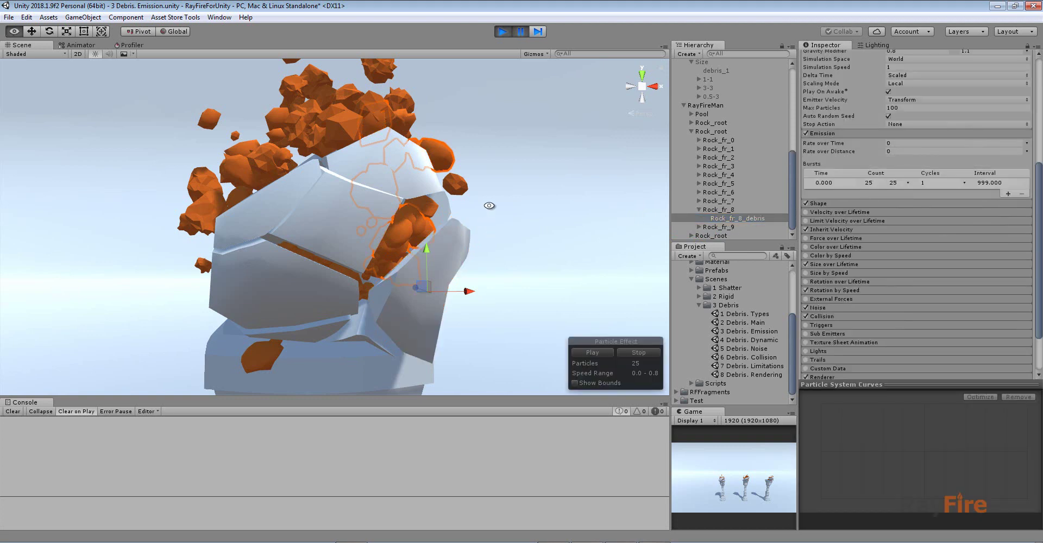
pyautogui.scroll(-5, 487, 205)
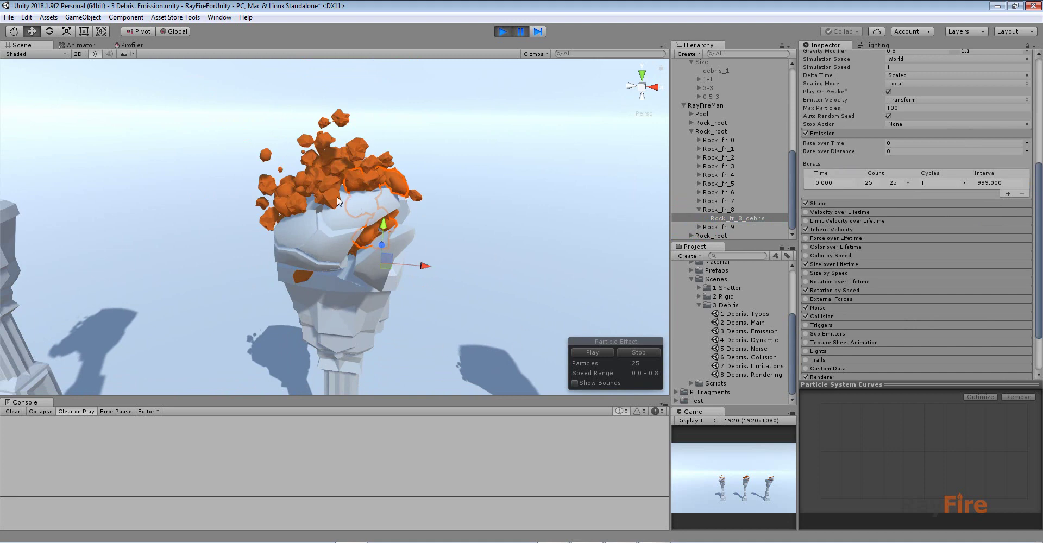
pyautogui.keyDown('alt'); pyautogui.moveTo(301, 311); pyautogui.dragTo(402, 260); pyautogui.keyUp('alt')
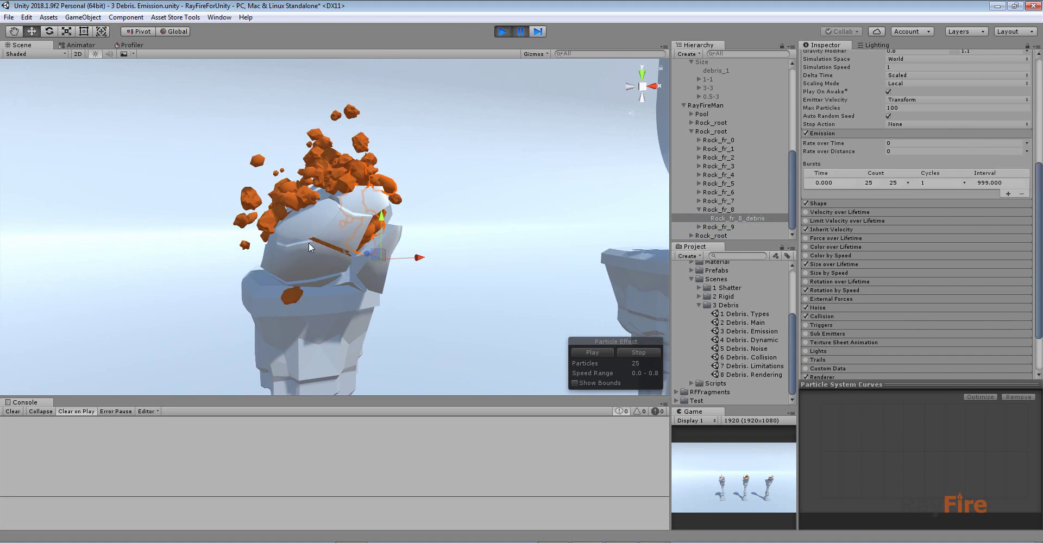
pyautogui.keyDown('alt'); pyautogui.moveTo(363, 226); pyautogui.dragTo(343, 203); pyautogui.keyUp('alt')
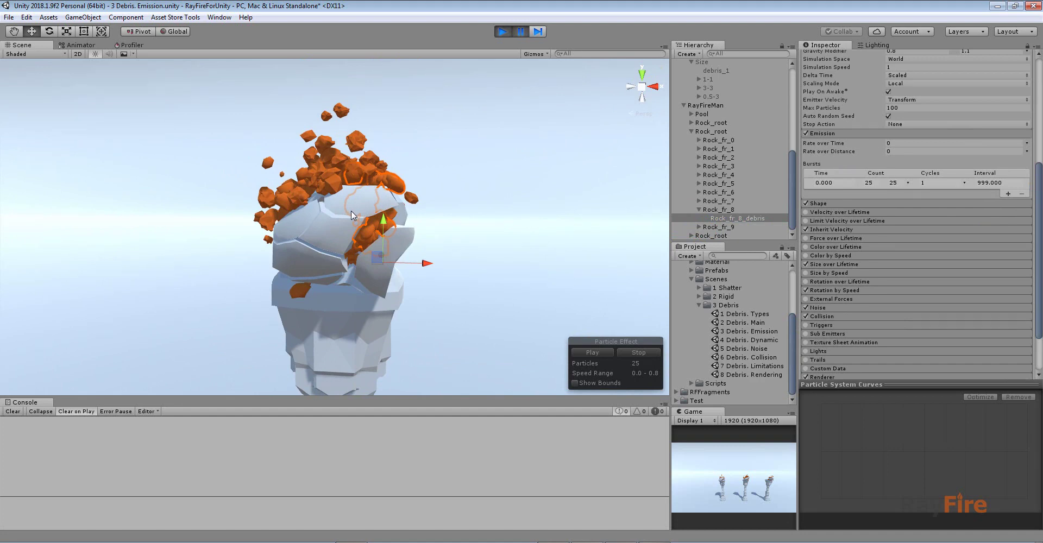
pyautogui.scroll(-10, 356, 215)
pyautogui.scroll(4, 361, 225)
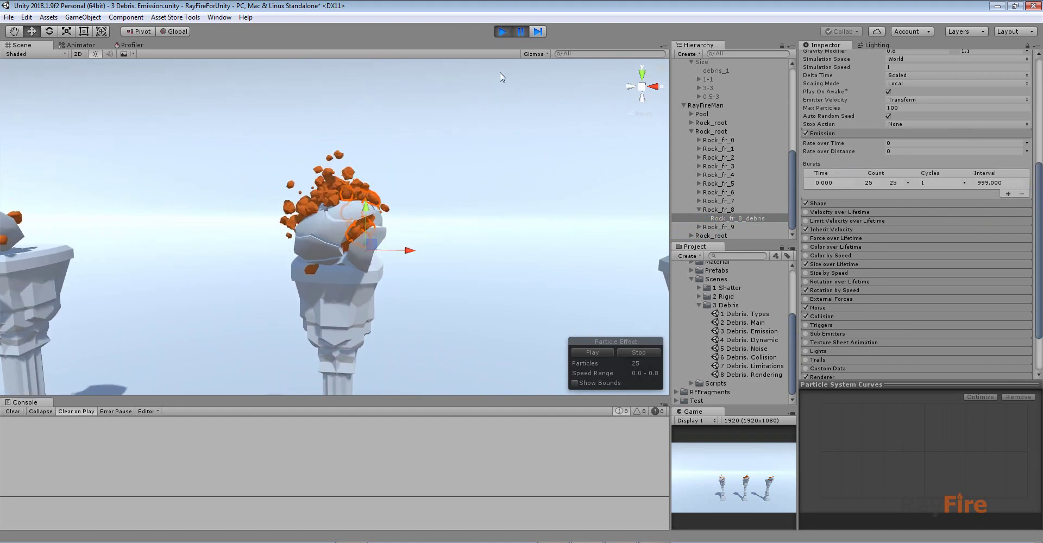
# - Stop the simulation and select the intact rock of the Per One Unit Size setup
pyautogui.click(501, 31)
pyautogui.scroll(-5, 387, 259)
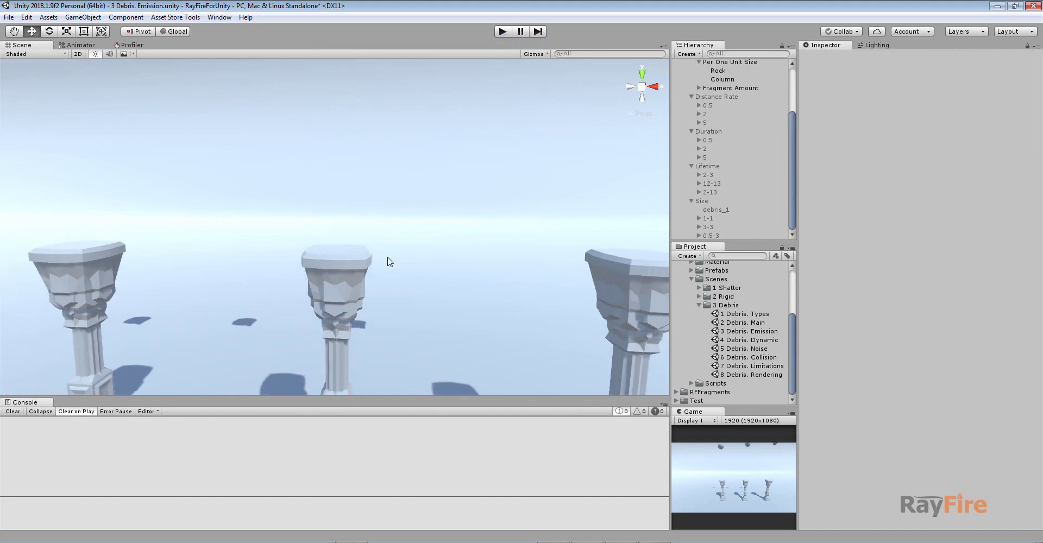
pyautogui.scroll(-3, 353, 222)
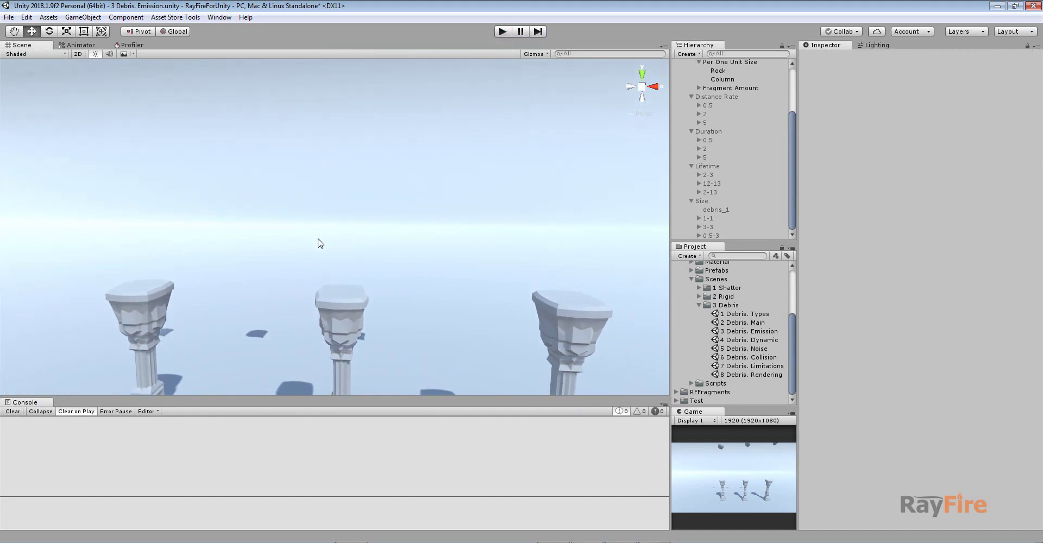
pyautogui.scroll(-2, 339, 238)
pyautogui.scroll(-2, 362, 237)
pyautogui.click(341, 123)
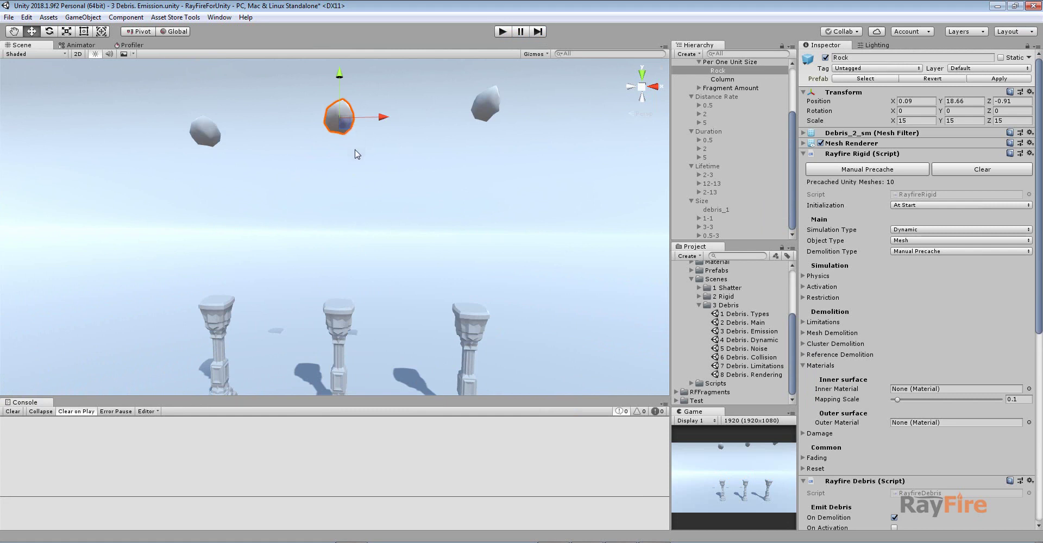
pyautogui.press('alt')
pyautogui.keyDown('alt'); pyautogui.moveTo(349, 230); pyautogui.dragTo(413, 239); pyautogui.keyUp('alt')
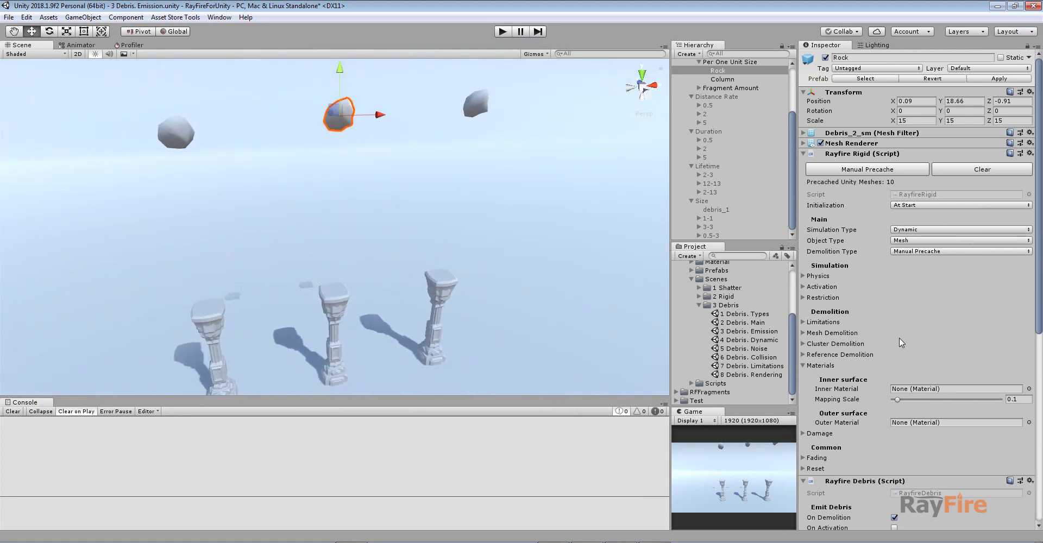
# - Collapse the rock's Rayfire Rigid component and review the Burst Amount in its Rayfire Debris emission settings
pyautogui.click(859, 154)
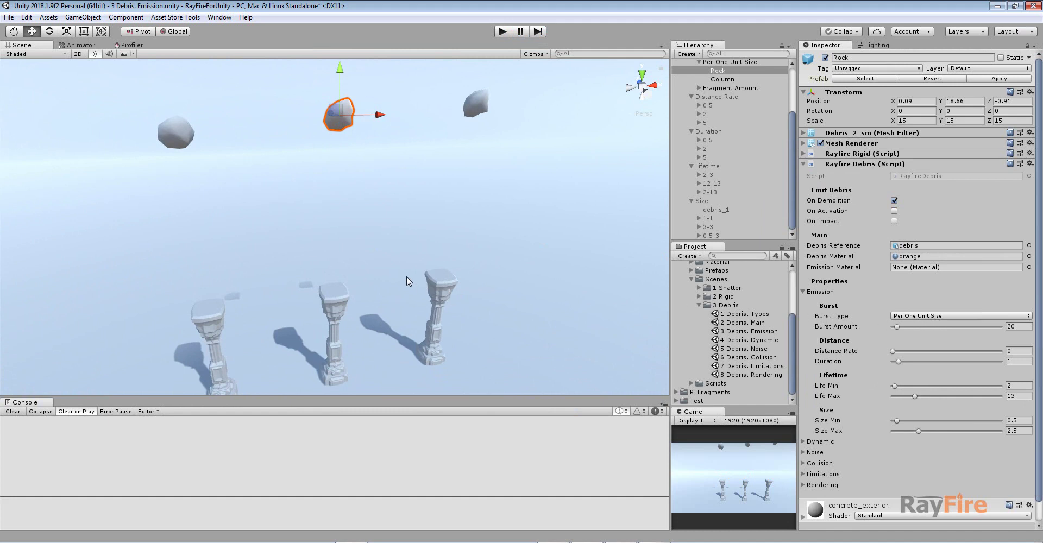
pyautogui.moveTo(407, 277); pyautogui.dragTo(407, 257, button='middle')
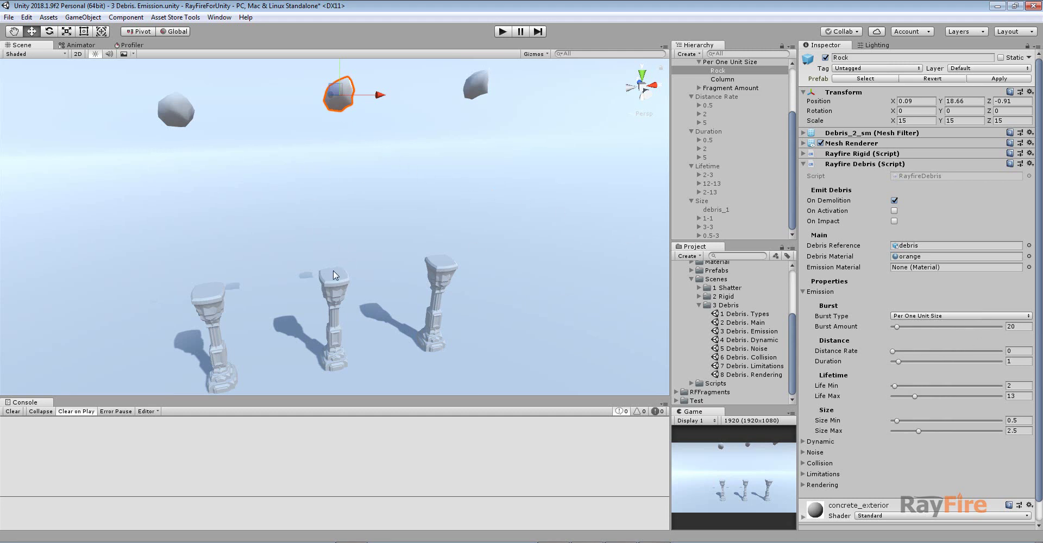
pyautogui.click(1017, 327)
pyautogui.moveTo(445, 165); pyautogui.dragTo(390, 229, button='middle')
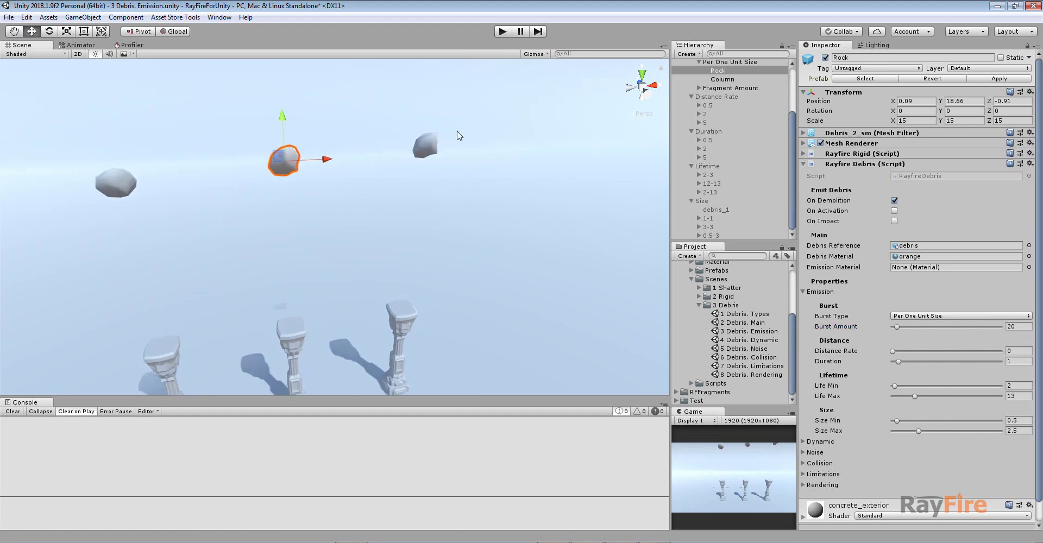
# - Select the rock of the Fragment Amount setup and review its Burst Type and Burst Amount
pyautogui.click(432, 143)
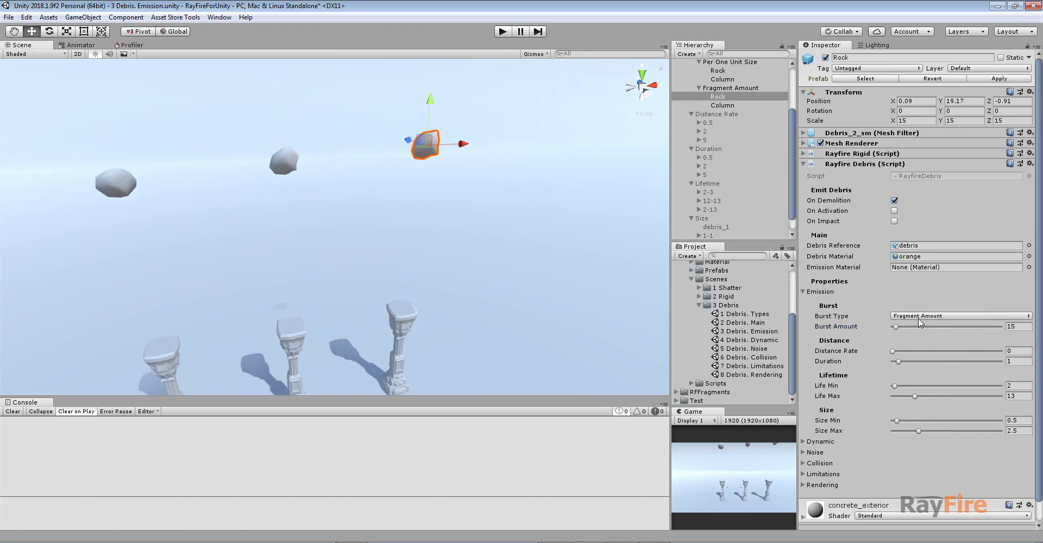
pyautogui.click(1012, 327)
pyautogui.moveTo(1021, 326); pyautogui.dragTo(969, 327)
# - Start the simulation, pause it after the rocks shatter, and frame fragment Rock_fr_8 of the Fragment Amount rock
pyautogui.click(502, 31)
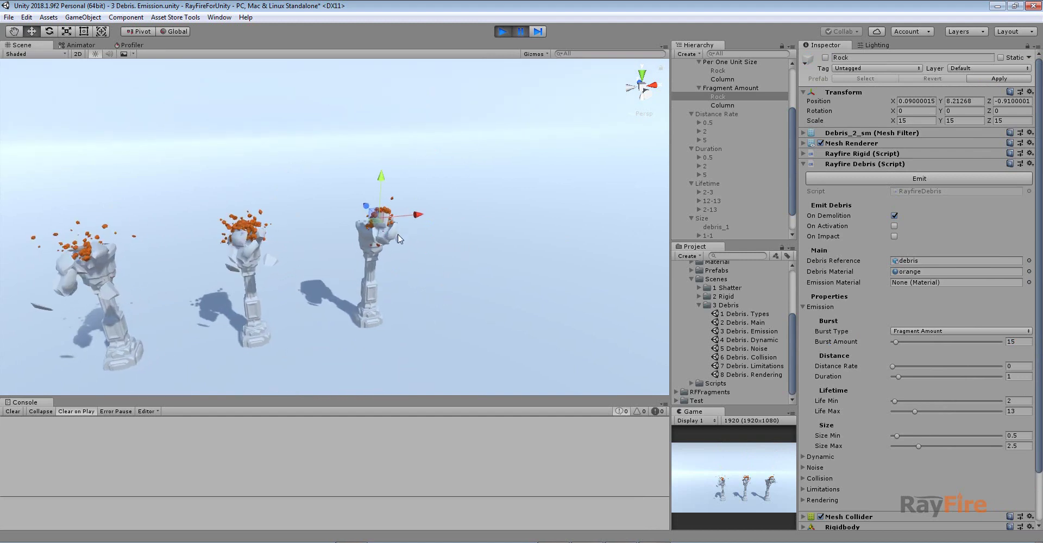
pyautogui.click(396, 234)
pyautogui.press('f')
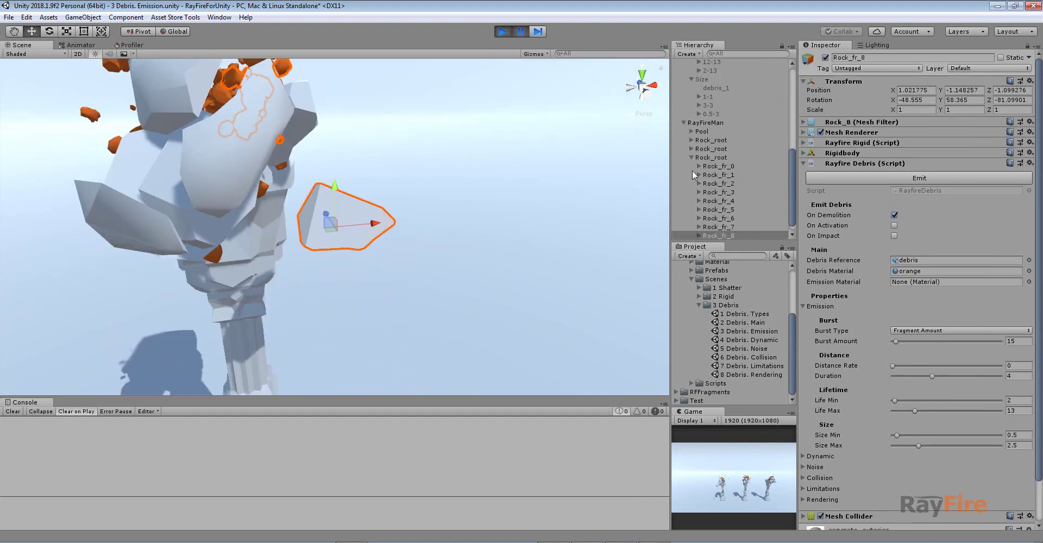
# - Select Rock_fr_8_debris under the Fragment Amount fragment and expand its Emission module to check the burst count
pyautogui.click(698, 235)
pyautogui.click(723, 227)
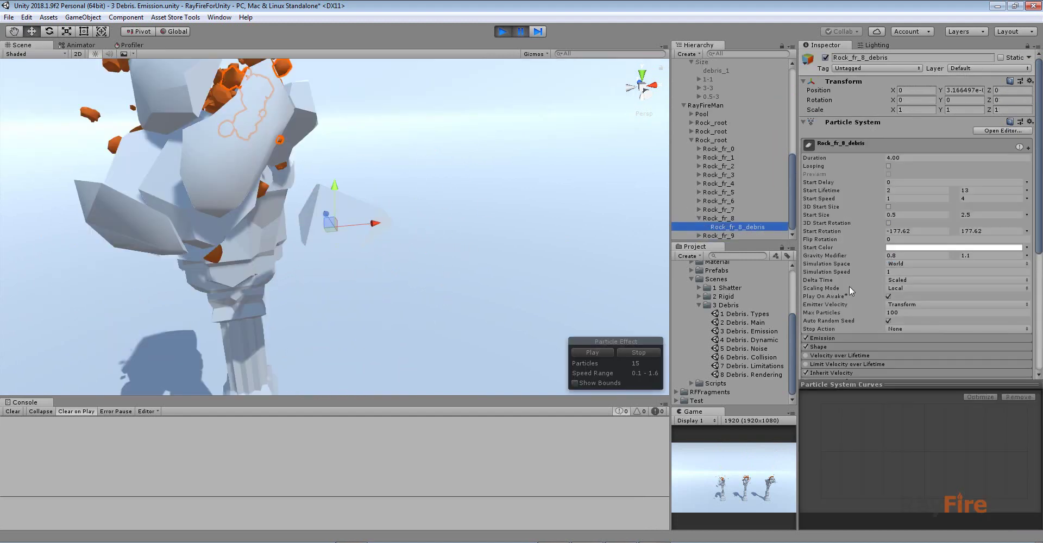
pyautogui.click(823, 338)
pyautogui.scroll(-3, 871, 334)
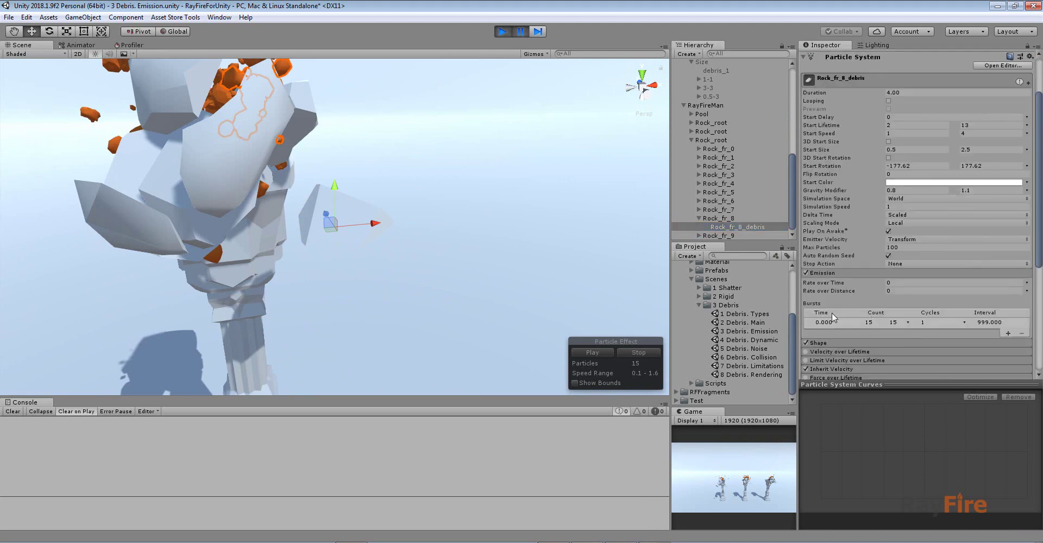
# - Select fragment Rock_fr_2, review its Rayfire Debris burst settings and inspect its debris from another side
pyautogui.click(118, 213)
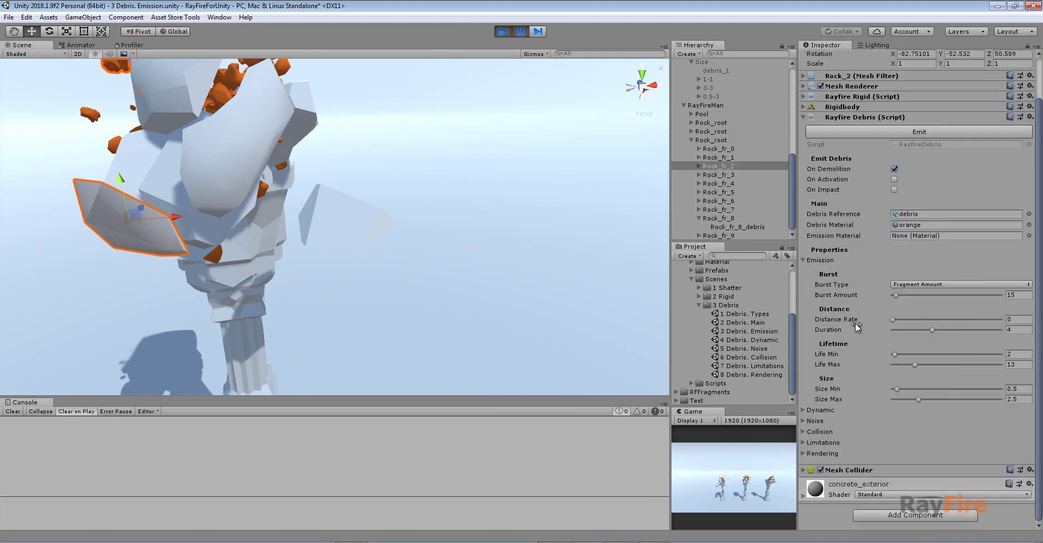
pyautogui.scroll(-3, 366, 222)
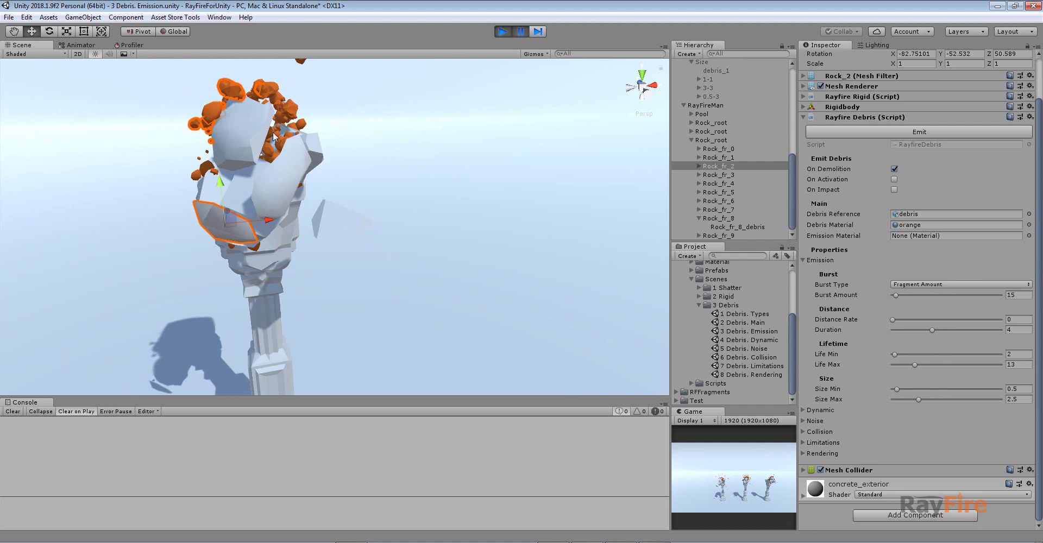
pyautogui.moveTo(246, 140); pyautogui.dragTo(259, 191, button='middle')
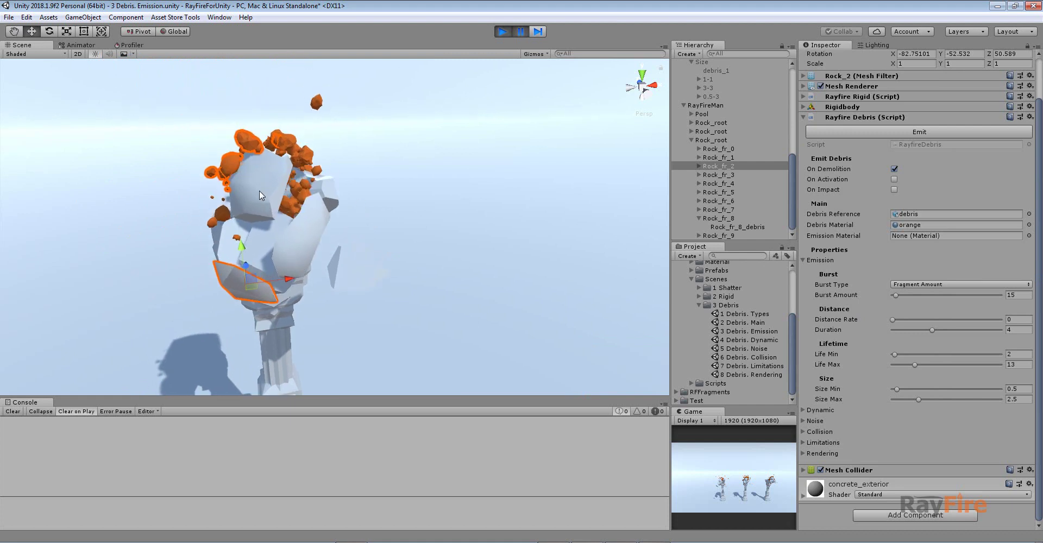
pyautogui.keyDown('alt'); pyautogui.moveTo(259, 191); pyautogui.dragTo(383, 201); pyautogui.keyUp('alt')
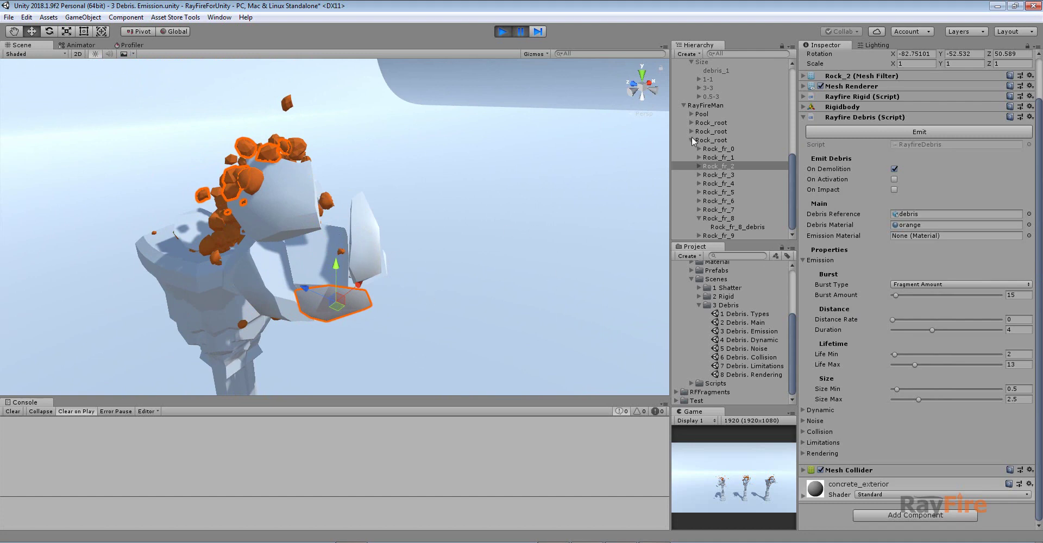
# - Collapse the fragment root, select the original Fragment Amount rock and review the available Burst Type options, keeping Fragment Amount
pyautogui.scroll(4, 693, 139)
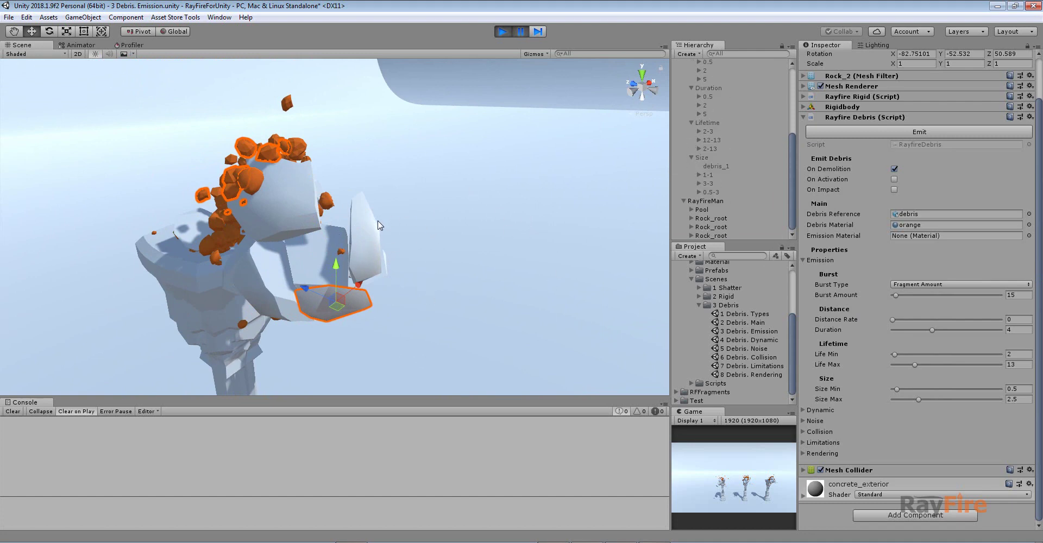
pyautogui.scroll(5, 697, 174)
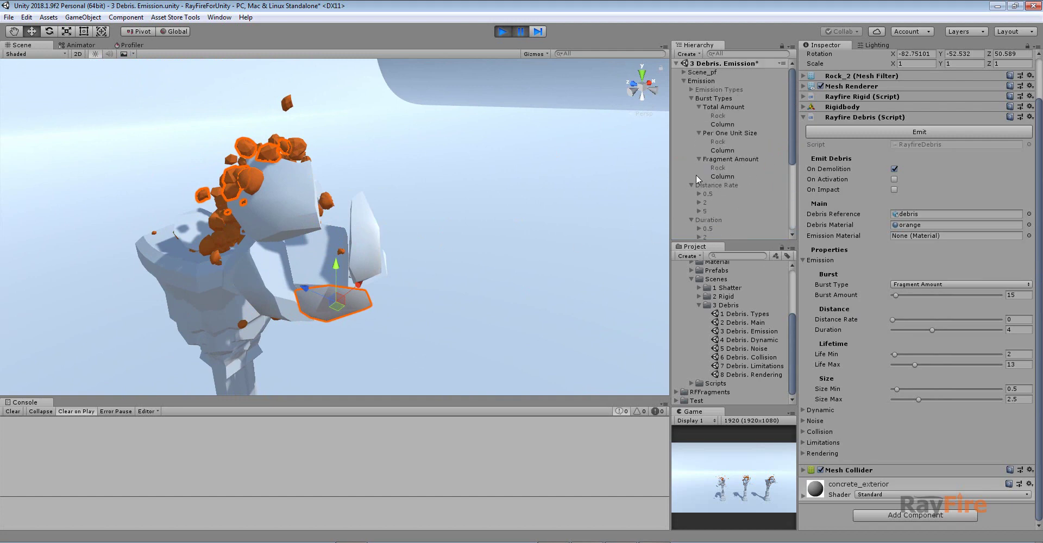
pyautogui.click(728, 159)
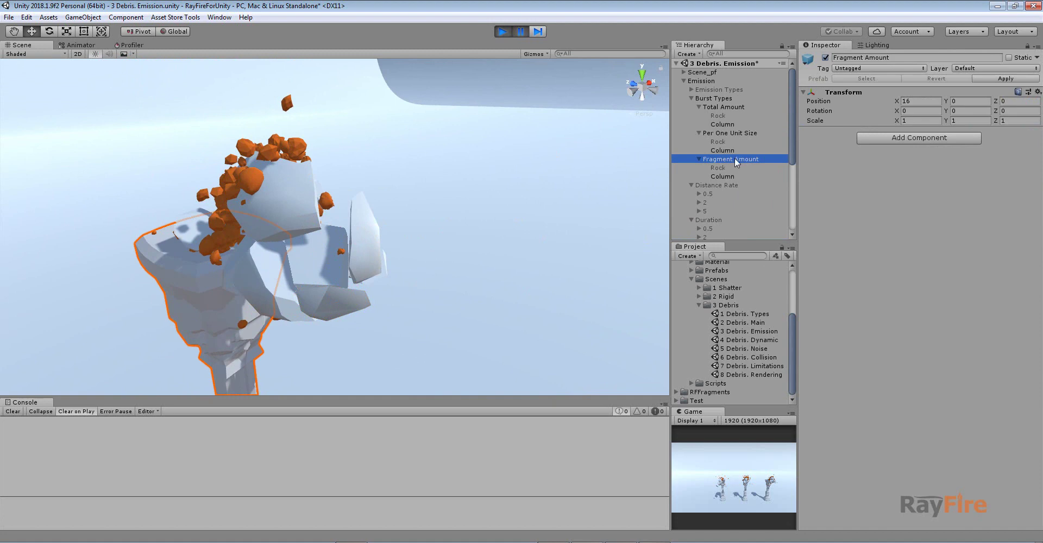
pyautogui.click(732, 167)
pyautogui.click(934, 332)
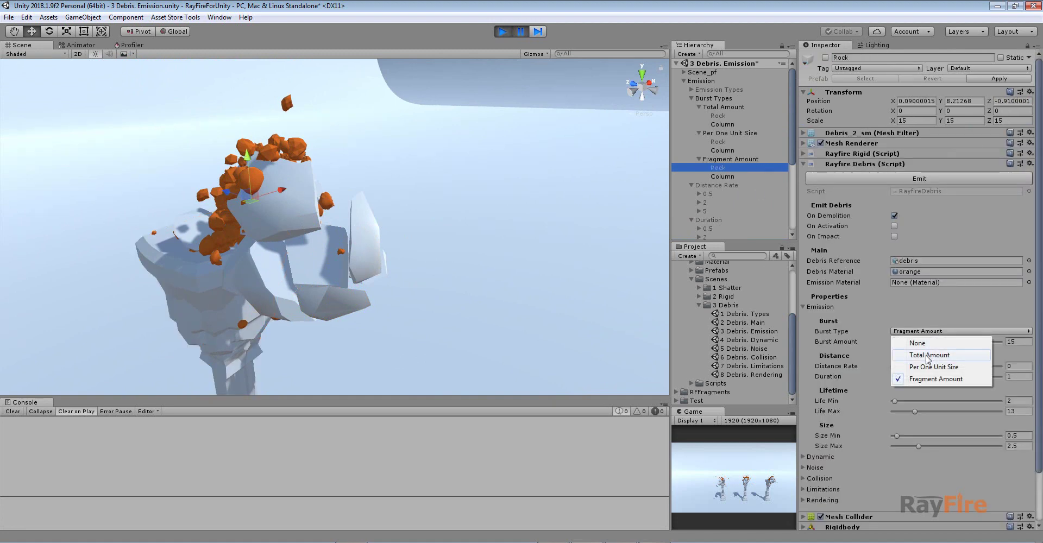
pyautogui.click(928, 356)
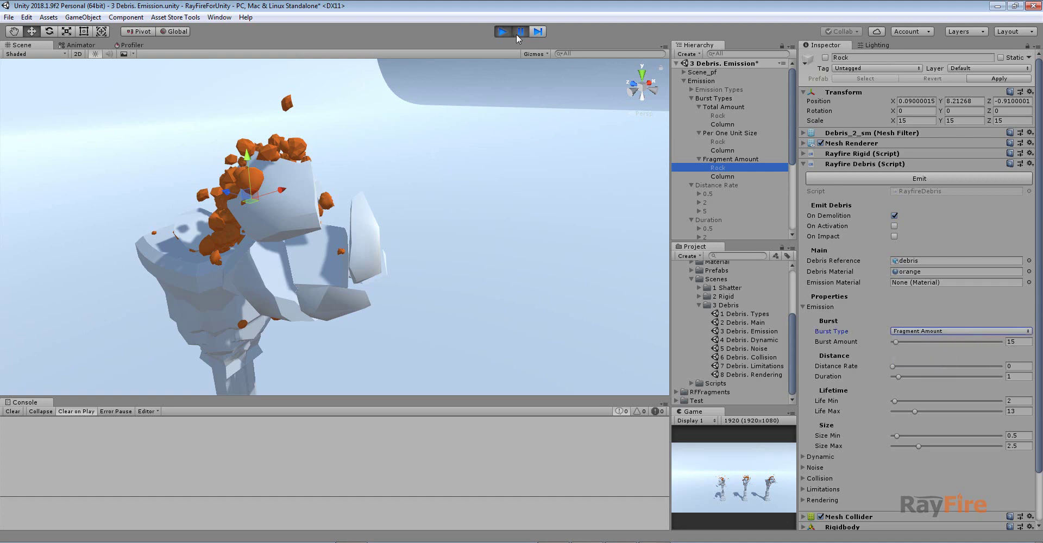
# - Stop the simulation, then collapse and deactivate the Burst Types group
pyautogui.click(502, 32)
pyautogui.click(702, 100)
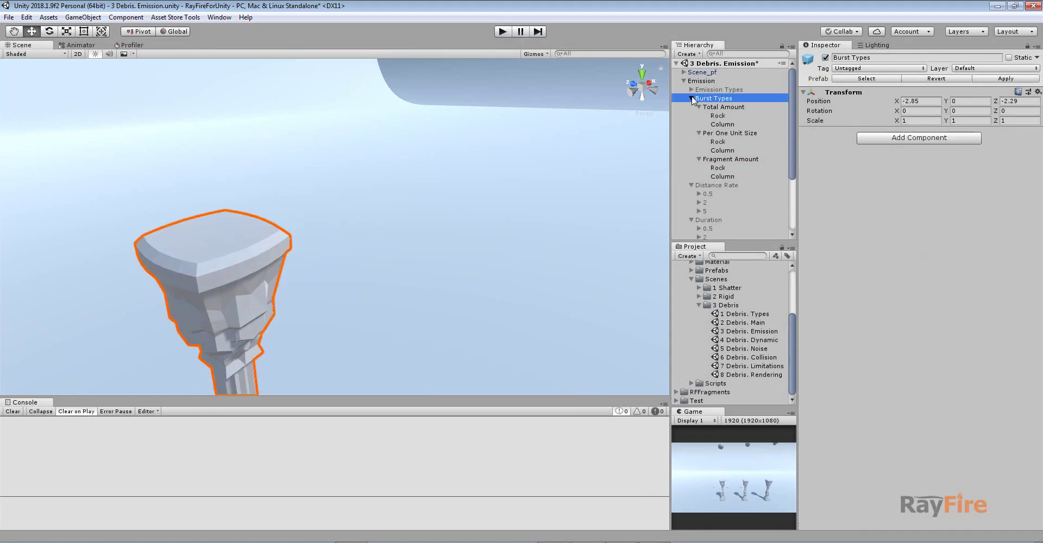
pyautogui.click(692, 98)
pyautogui.click(825, 58)
# - Activate the Distance Rate group and bring its three rocks and columns into view
pyautogui.press('Down')
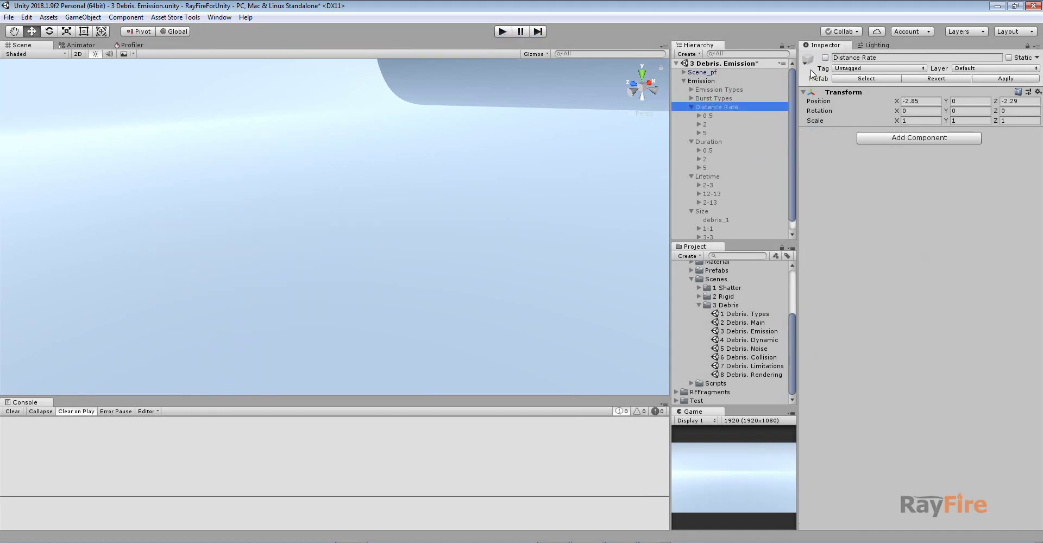
pyautogui.click(825, 58)
pyautogui.keyDown('alt'); pyautogui.scroll(-3, 273, 243); pyautogui.keyUp('alt')
pyautogui.keyDown('alt'); pyautogui.moveTo(273, 243); pyautogui.dragTo(277, 197); pyautogui.keyUp('alt')
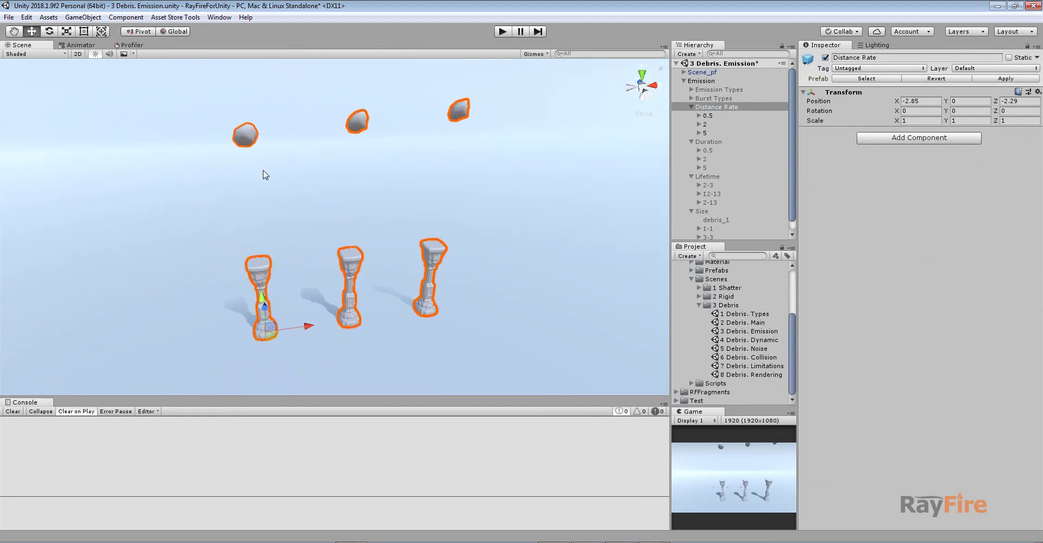
pyautogui.keyDown('alt'); pyautogui.moveTo(249, 233); pyautogui.dragTo(338, 205); pyautogui.keyUp('alt')
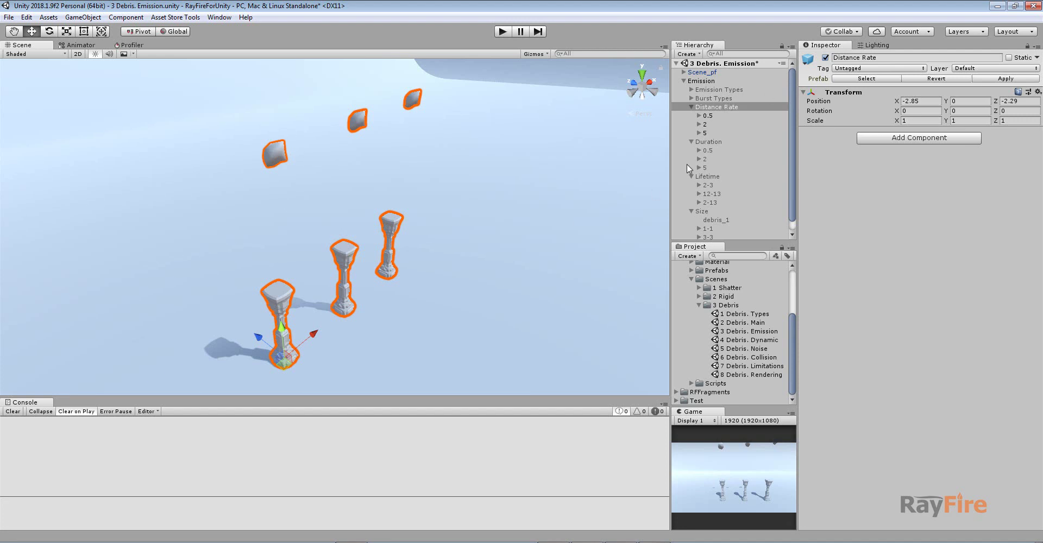
# - Expand the 0.5, 2 and 5 objects in the Distance Rate group and select their three rocks together
pyautogui.click(700, 116)
pyautogui.click(700, 143)
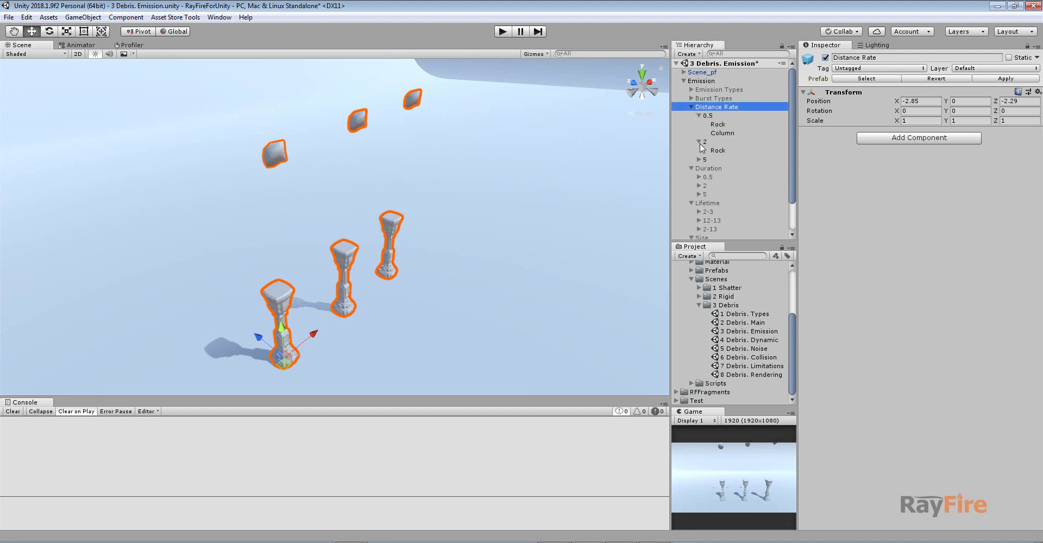
pyautogui.click(700, 168)
pyautogui.click(717, 124)
pyautogui.keyDown('ctrl'); pyautogui.click(720, 150); pyautogui.keyUp('ctrl')
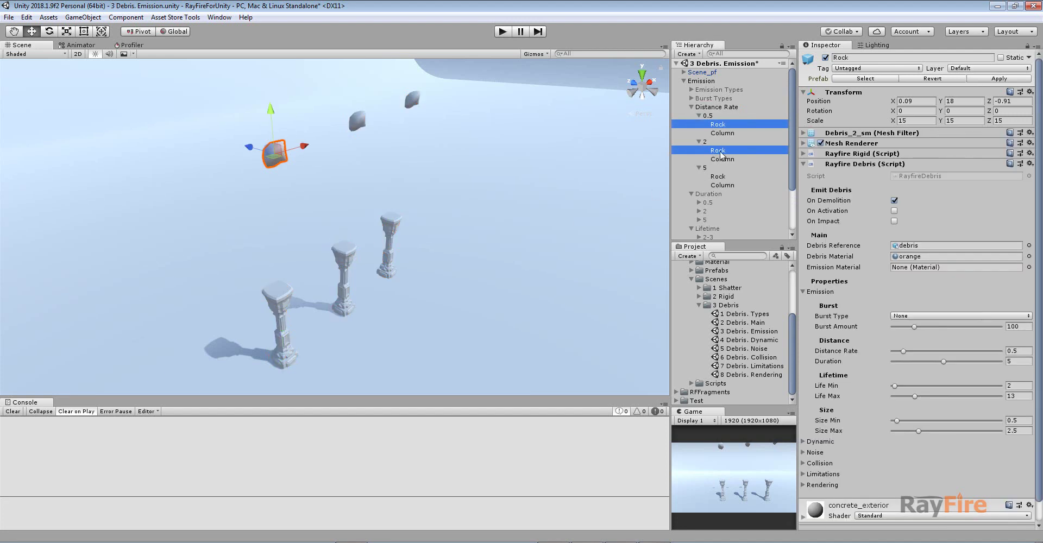
pyautogui.keyDown('ctrl'); pyautogui.click(717, 176); pyautogui.keyUp('ctrl')
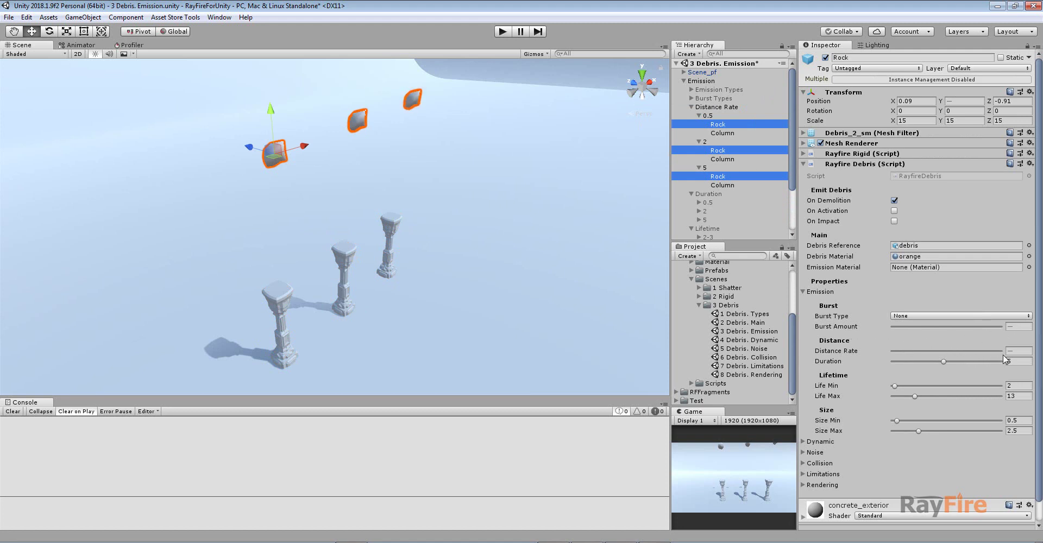
# - Set the Burst Amount of the three selected Distance Rate rocks to 0, then select only the 0.5 object's rock
pyautogui.click(1010, 326)
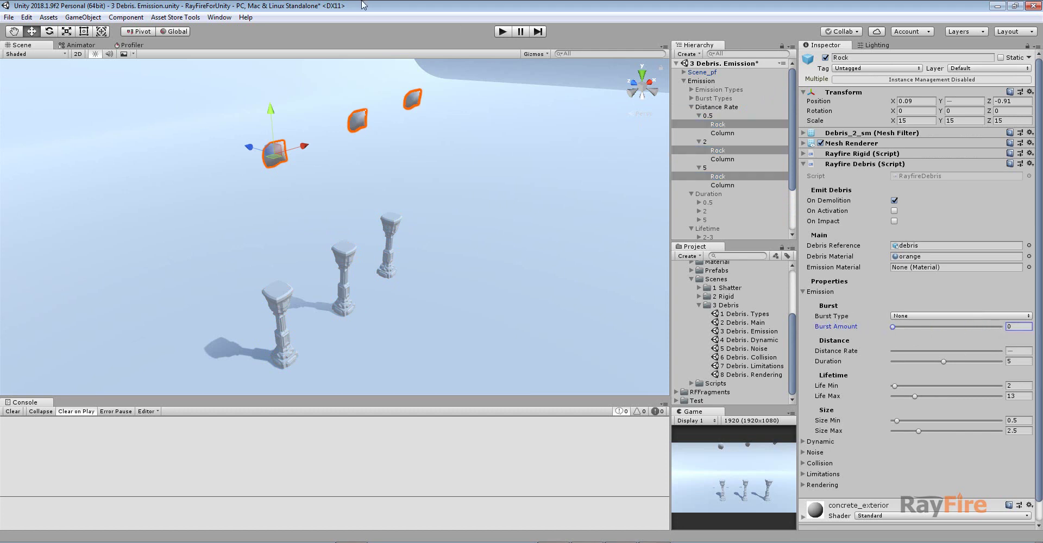
pyautogui.click(714, 126)
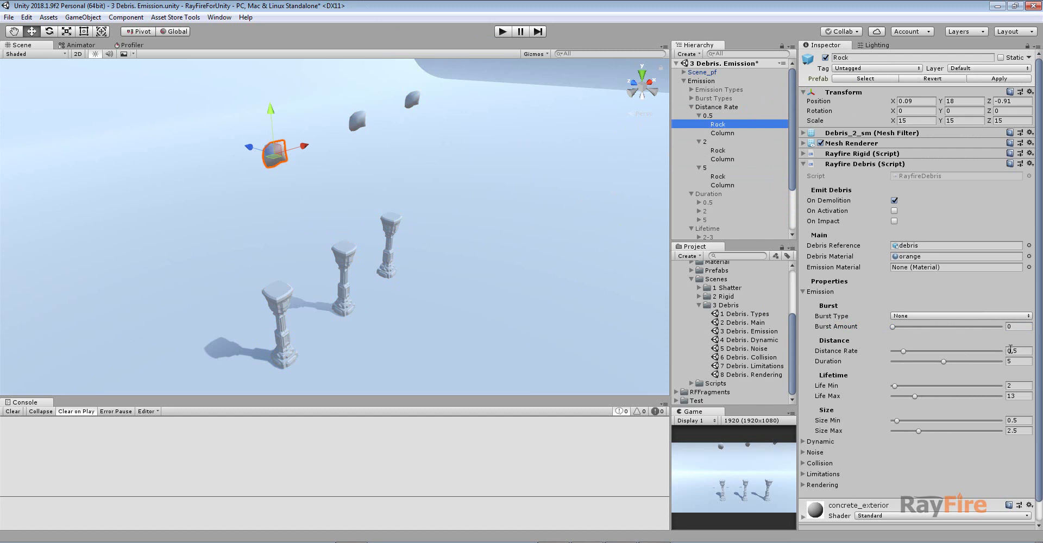
# - Run the simulation, pause it once the rocks shatter, and select the 5 object's rock to check its Distance Rate
pyautogui.click(504, 33)
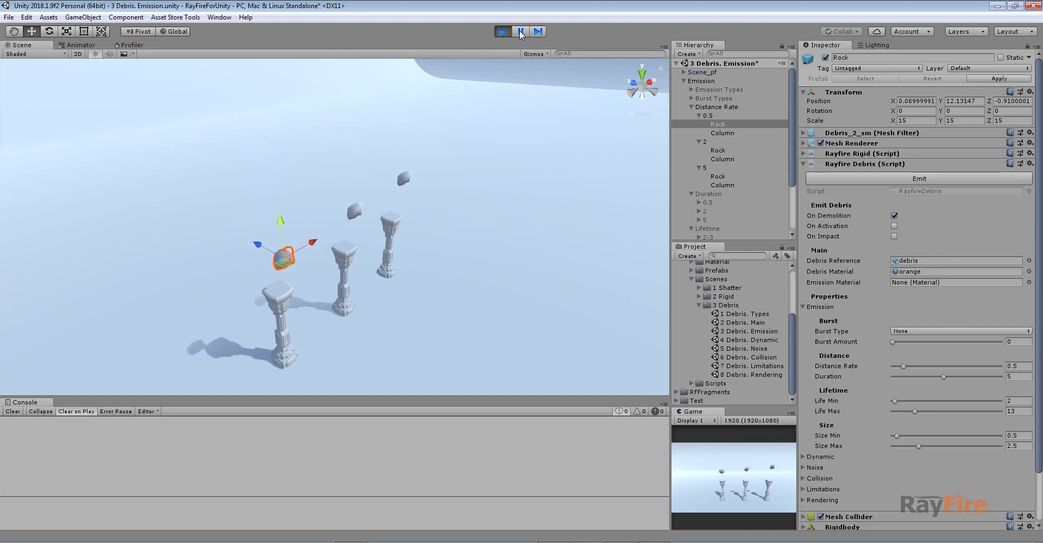
pyautogui.keyDown('alt'); pyautogui.moveTo(477, 186); pyautogui.dragTo(663, 153); pyautogui.keyUp('alt')
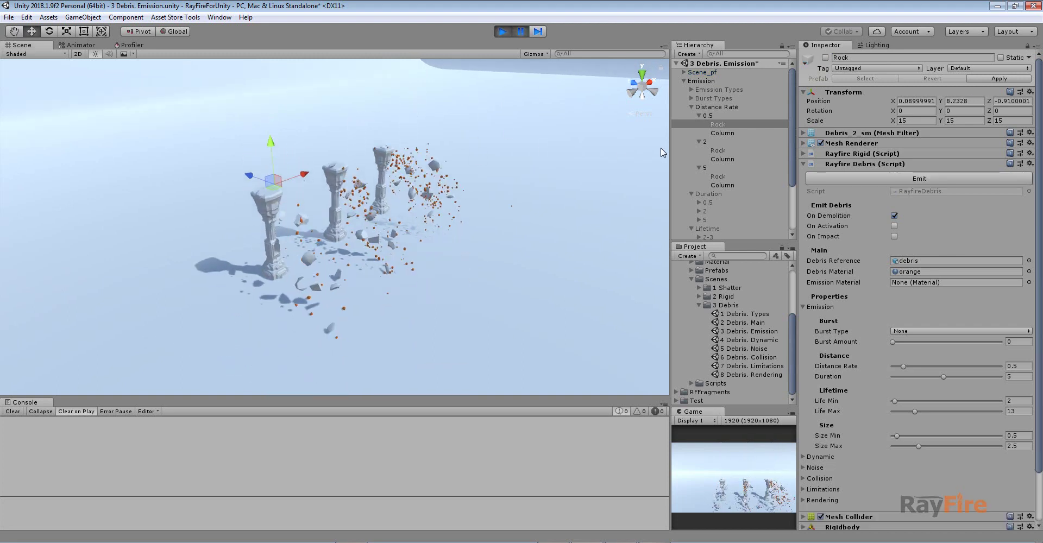
pyautogui.click(718, 175)
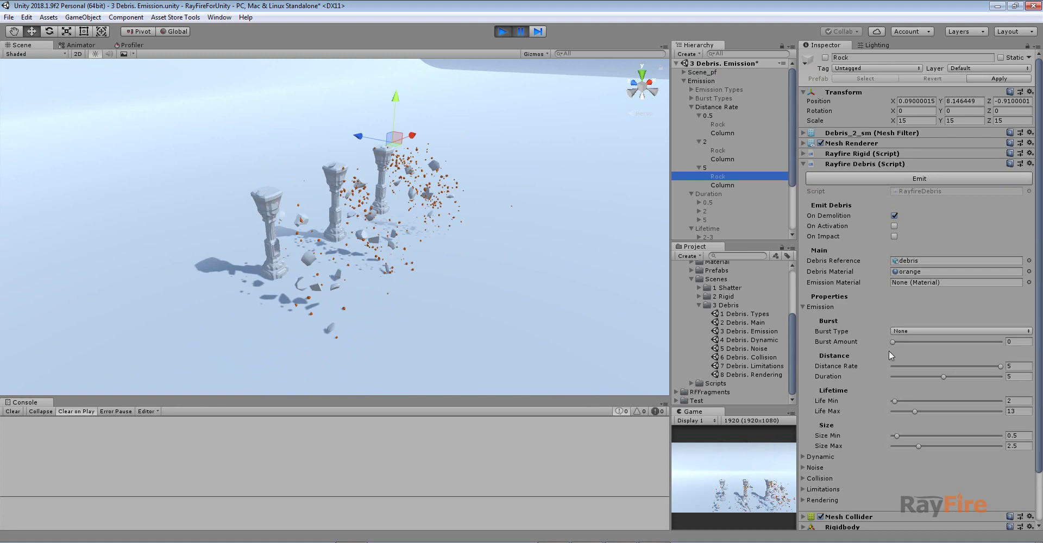
pyautogui.click(1017, 368)
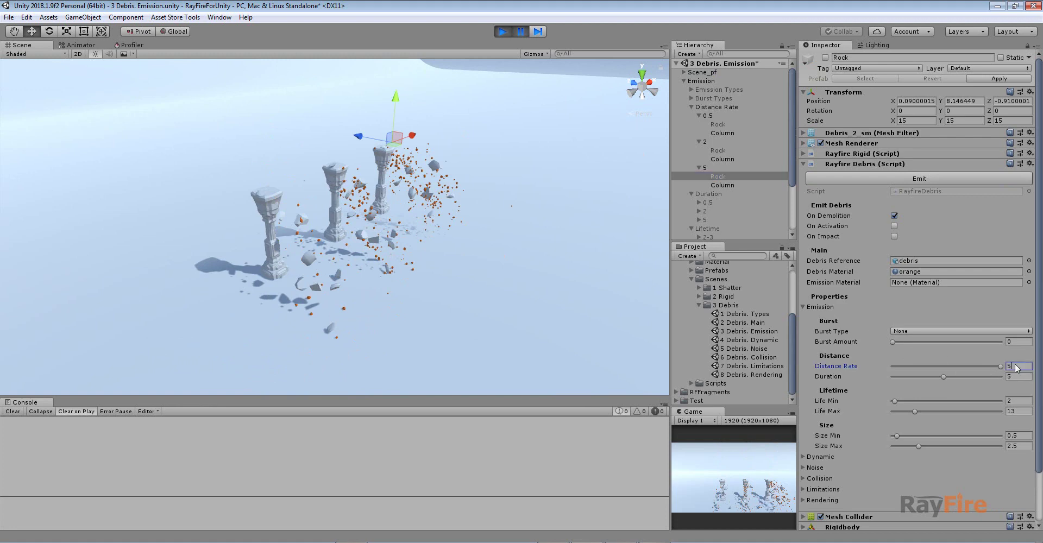
# - Select a fragment of the shattered 0.5 rock and examine the debris emitted around its pieces
pyautogui.scroll(10, 355, 225)
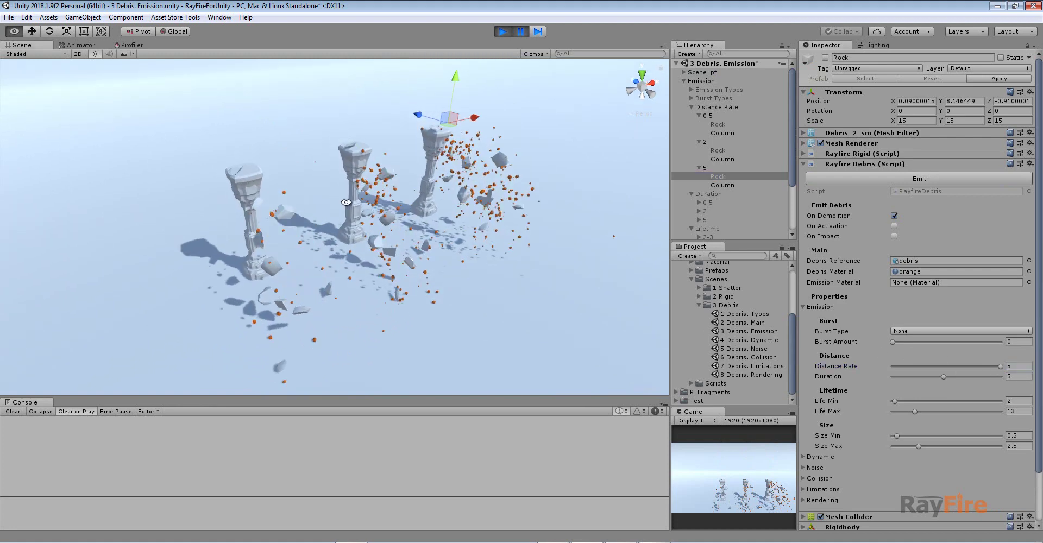
pyautogui.moveTo(354, 224); pyautogui.dragTo(230, 217, button='middle')
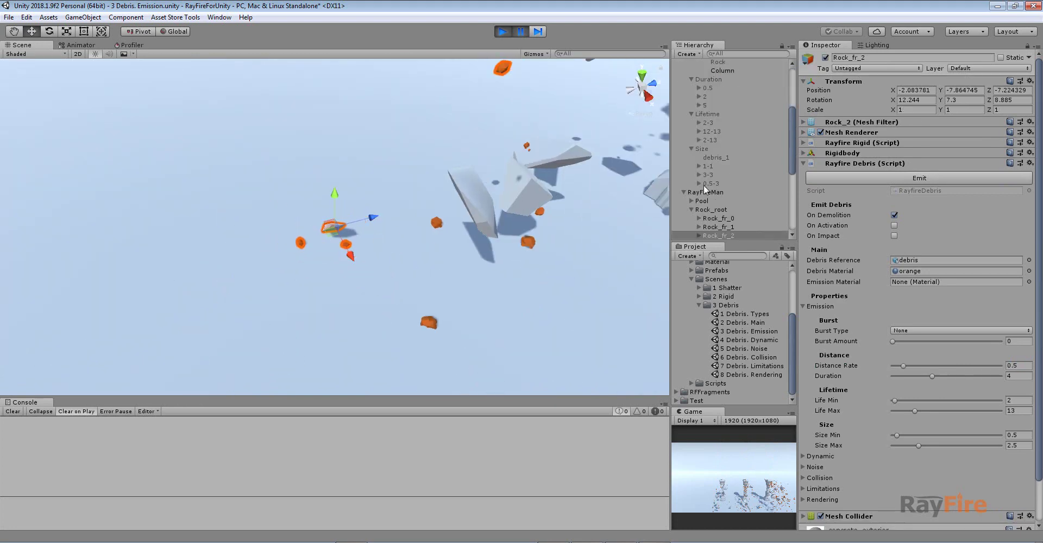
pyautogui.scroll(3, 728, 134)
pyautogui.scroll(-5, 342, 184)
pyautogui.moveTo(342, 184); pyautogui.dragTo(220, 234, button='middle')
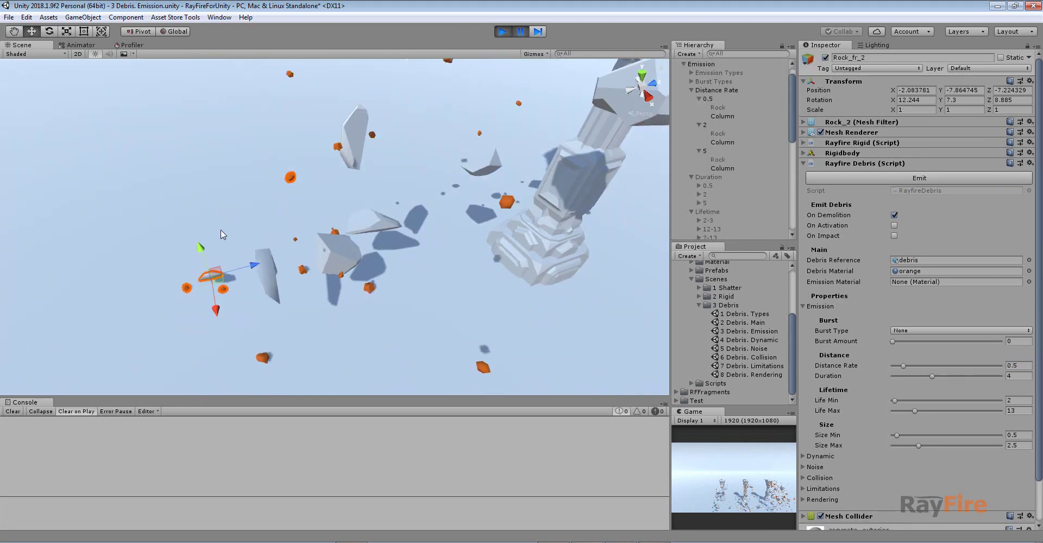
pyautogui.scroll(-5, 221, 234)
pyautogui.keyDown('alt'); pyautogui.moveTo(420, 206); pyautogui.dragTo(383, 252); pyautogui.keyUp('alt')
pyautogui.scroll(-4, 353, 247)
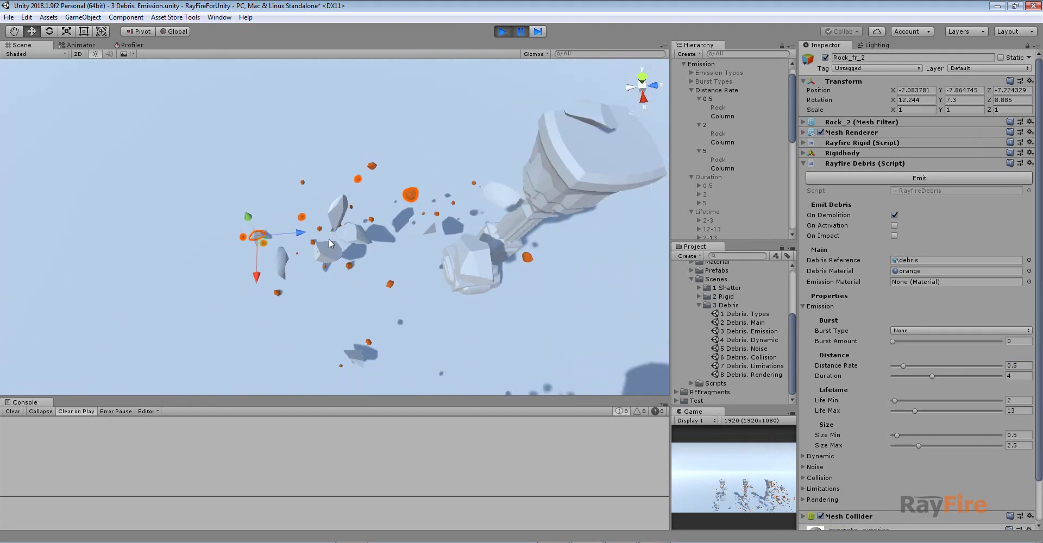
pyautogui.scroll(-2, 328, 239)
# - Examine the debris around the fragments at the middle column, selecting the 2 object for comparison
pyautogui.moveTo(657, 245); pyautogui.dragTo(645, 146, button='middle')
pyautogui.moveTo(497, 253); pyautogui.dragTo(414, 170, button='middle')
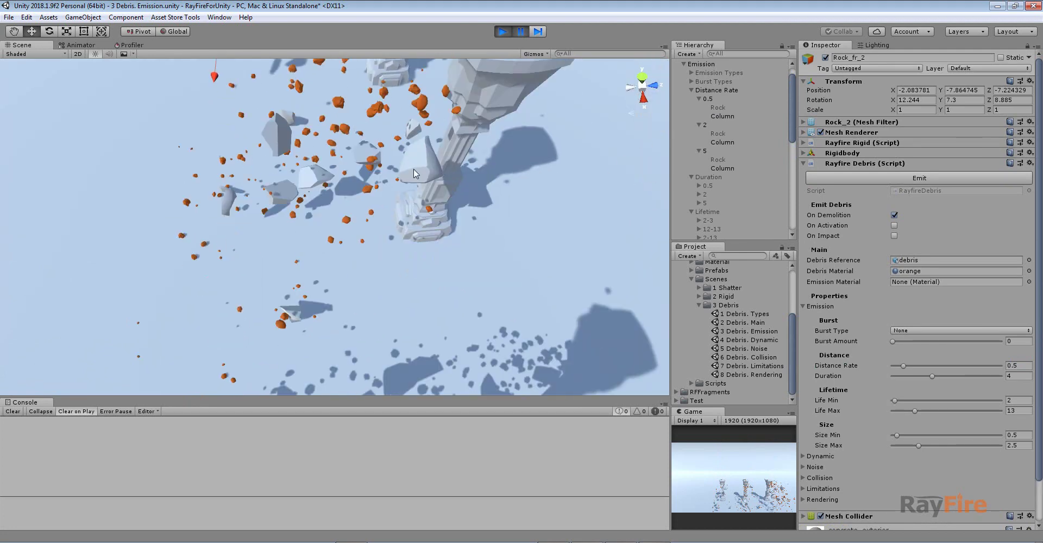
pyautogui.moveTo(519, 326); pyautogui.dragTo(519, 201, button='middle')
pyautogui.keyDown('alt'); pyautogui.moveTo(519, 201); pyautogui.dragTo(535, 238); pyautogui.keyUp('alt')
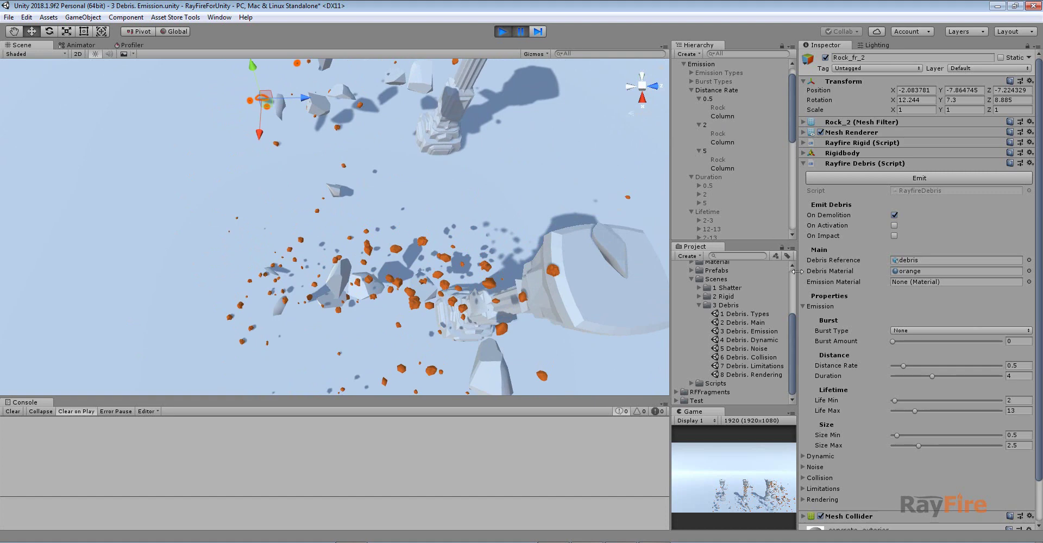
pyautogui.click(706, 124)
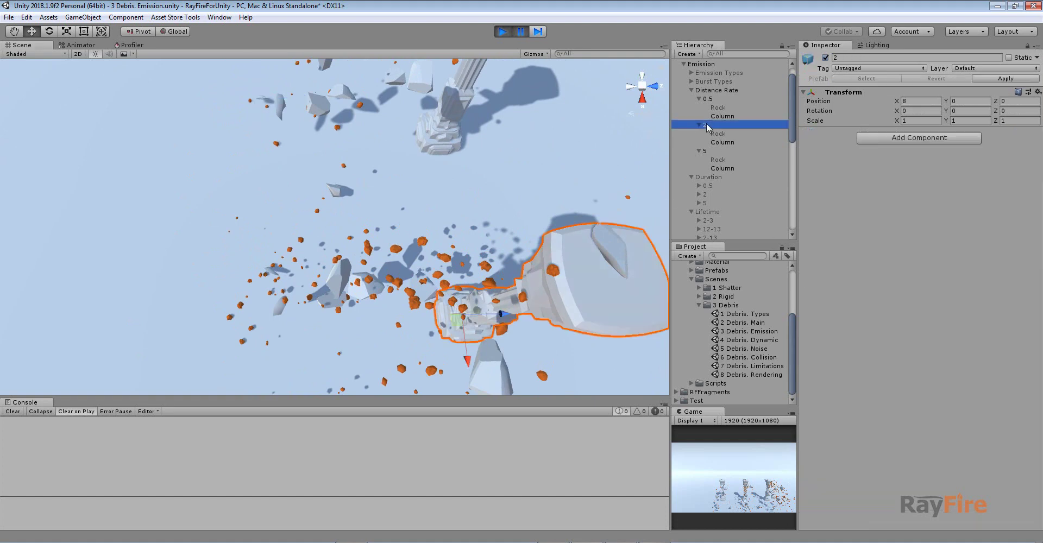
pyautogui.moveTo(420, 278); pyautogui.dragTo(421, 244, button='middle')
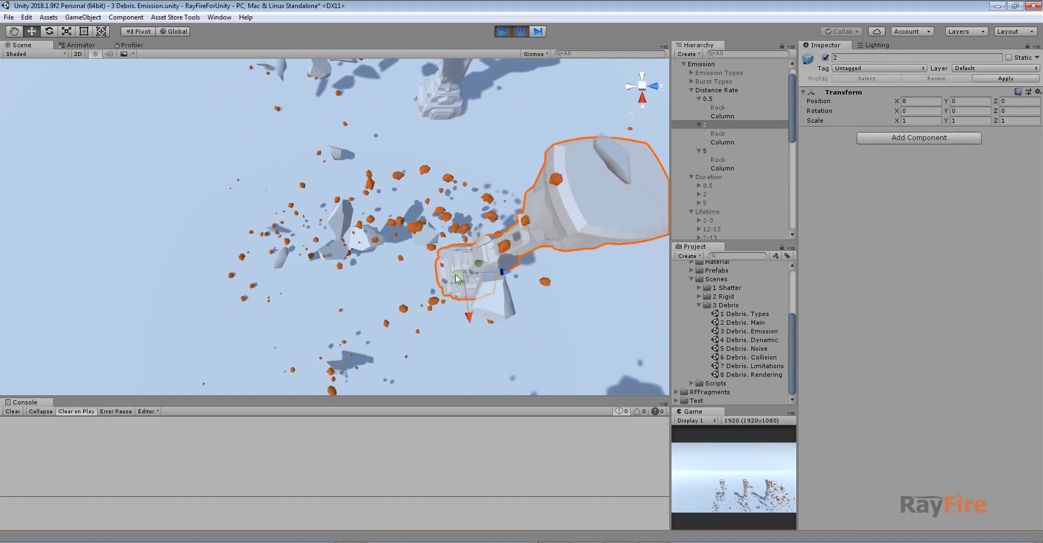
pyautogui.keyDown('alt'); pyautogui.moveTo(361, 337); pyautogui.dragTo(575, 224); pyautogui.keyUp('alt')
pyautogui.moveTo(575, 224); pyautogui.dragTo(289, 317, button='middle')
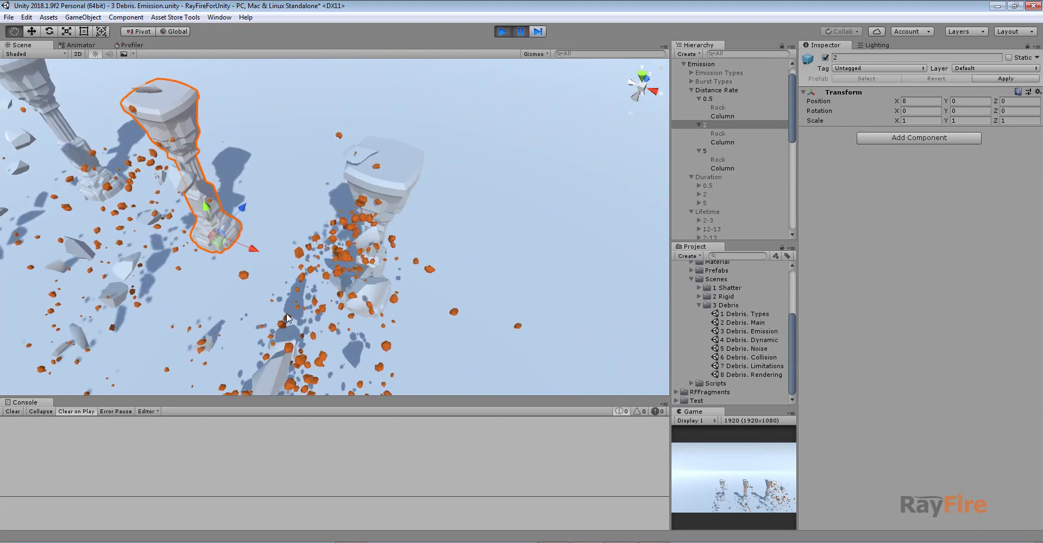
# - Select a fragment of the shattered 5 rock, check its Distance Rate and compare the debris density across all three columns
pyautogui.click(344, 256)
pyautogui.keyDown('alt'); pyautogui.moveTo(348, 261); pyautogui.dragTo(791, 353); pyautogui.keyUp('alt')
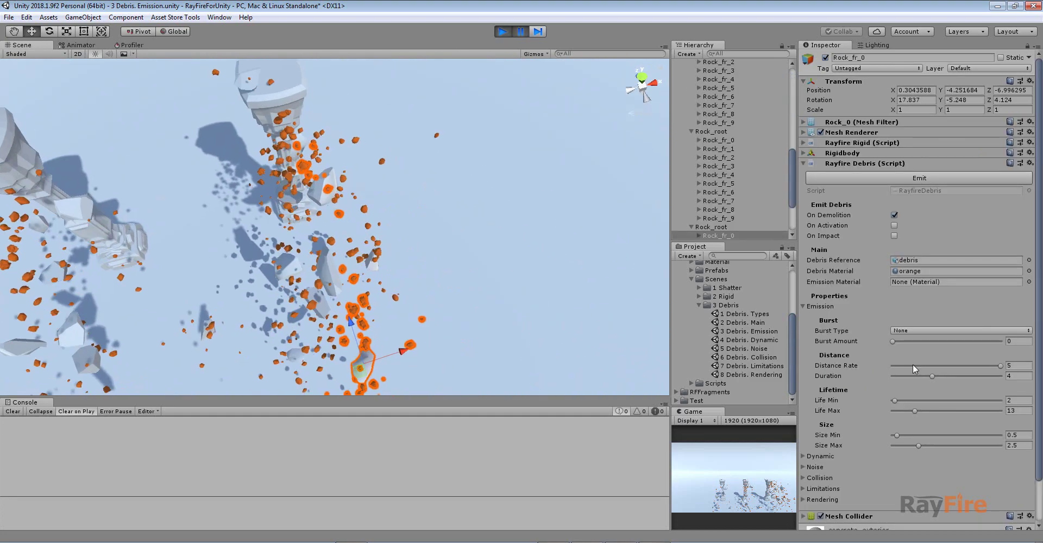
pyautogui.keyDown('alt'); pyautogui.moveTo(326, 228); pyautogui.dragTo(384, 171); pyautogui.keyUp('alt')
pyautogui.keyDown('alt'); pyautogui.moveTo(351, 270); pyautogui.dragTo(380, 310); pyautogui.keyUp('alt')
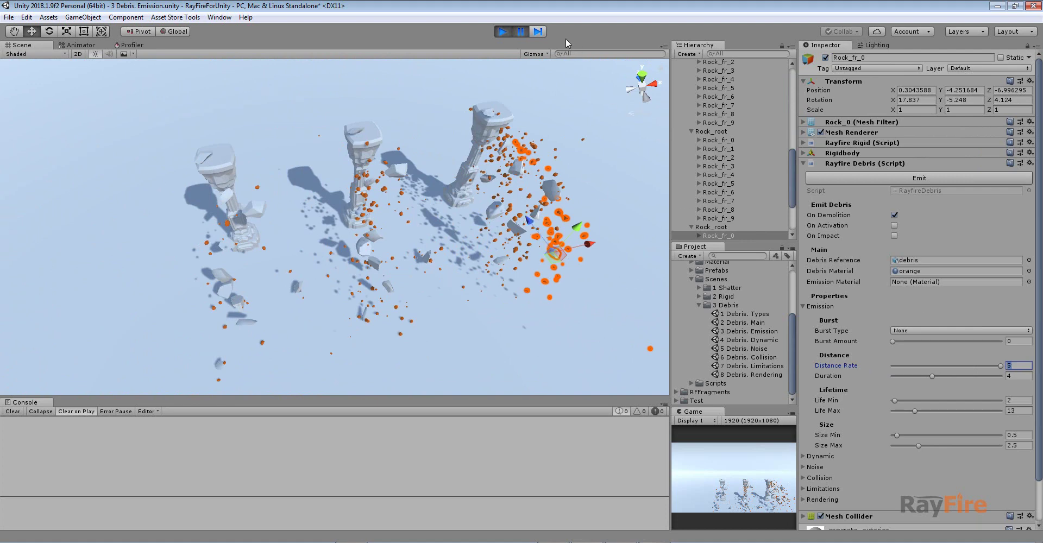
# - Stop the simulation, then collapse and deactivate the Distance Rate group
pyautogui.click(503, 33)
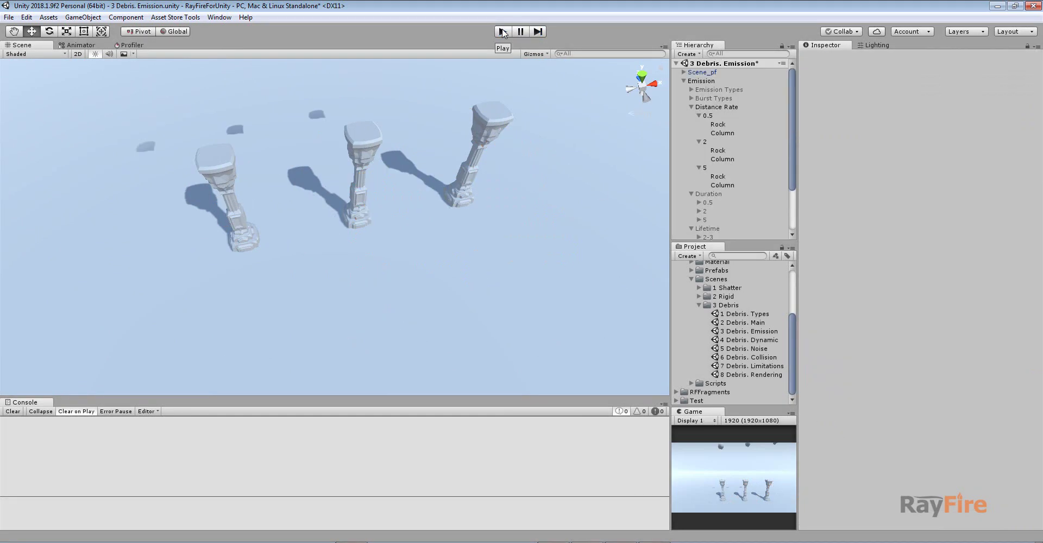
pyautogui.click(691, 107)
pyautogui.click(708, 116)
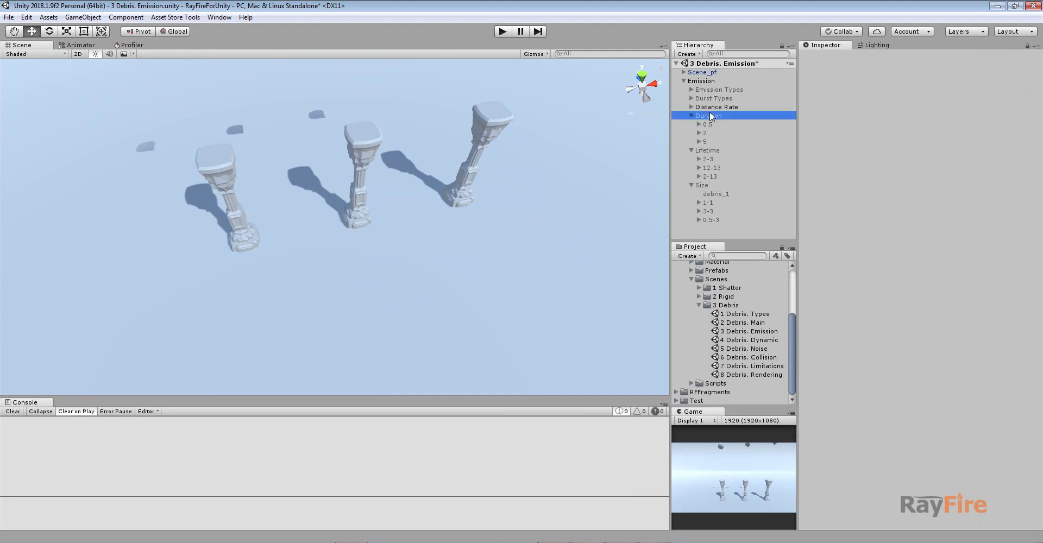
pyautogui.click(720, 107)
pyautogui.click(826, 57)
# - Activate the Duration group, expand its 0.5 object and select the rock inside
pyautogui.click(713, 116)
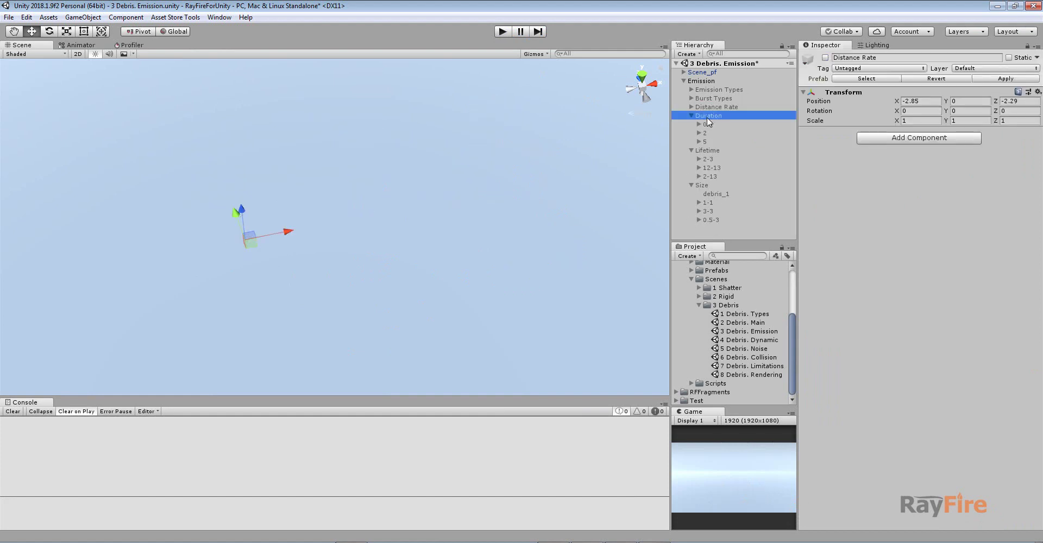
pyautogui.click(826, 58)
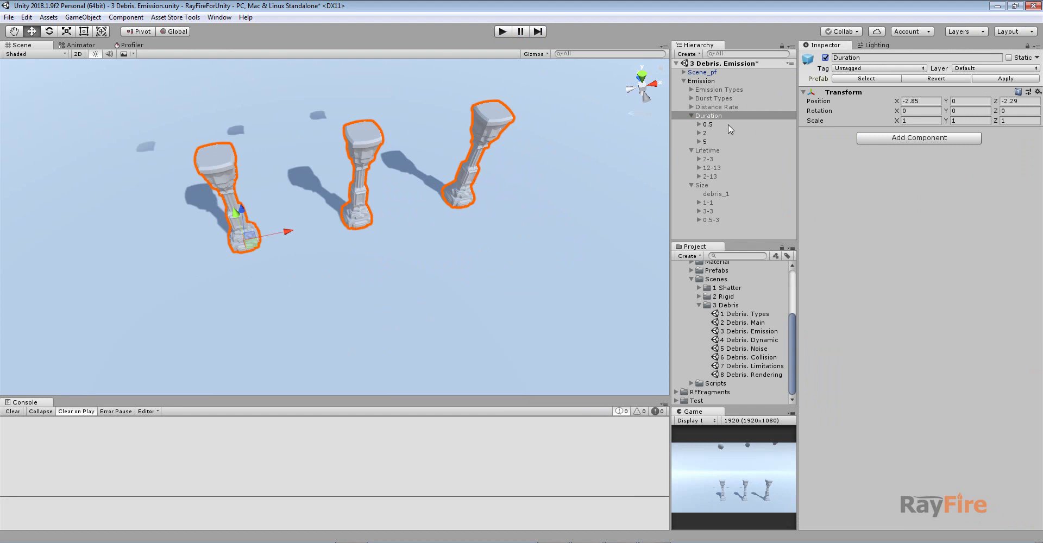
pyautogui.click(708, 125)
pyautogui.click(699, 124)
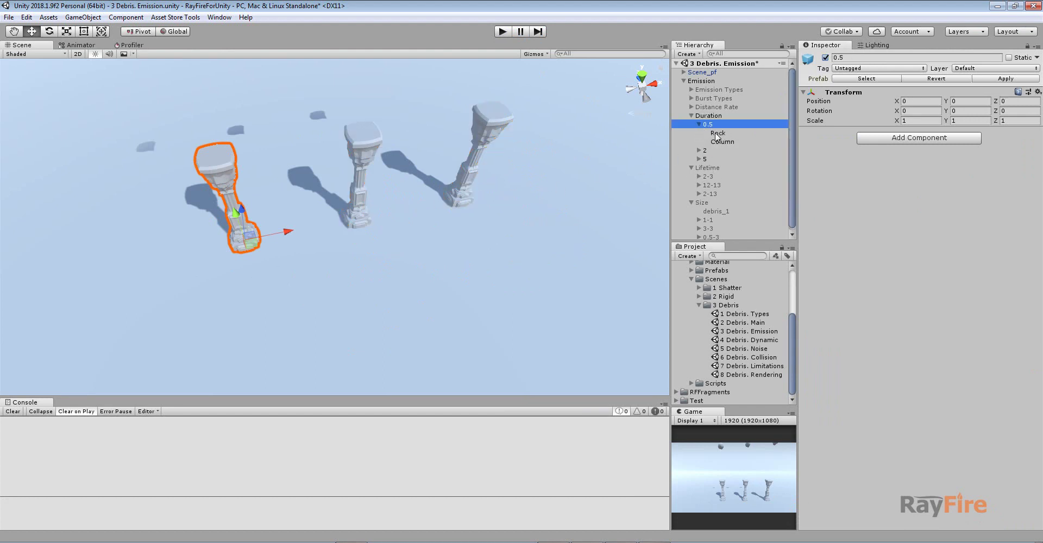
pyautogui.click(718, 133)
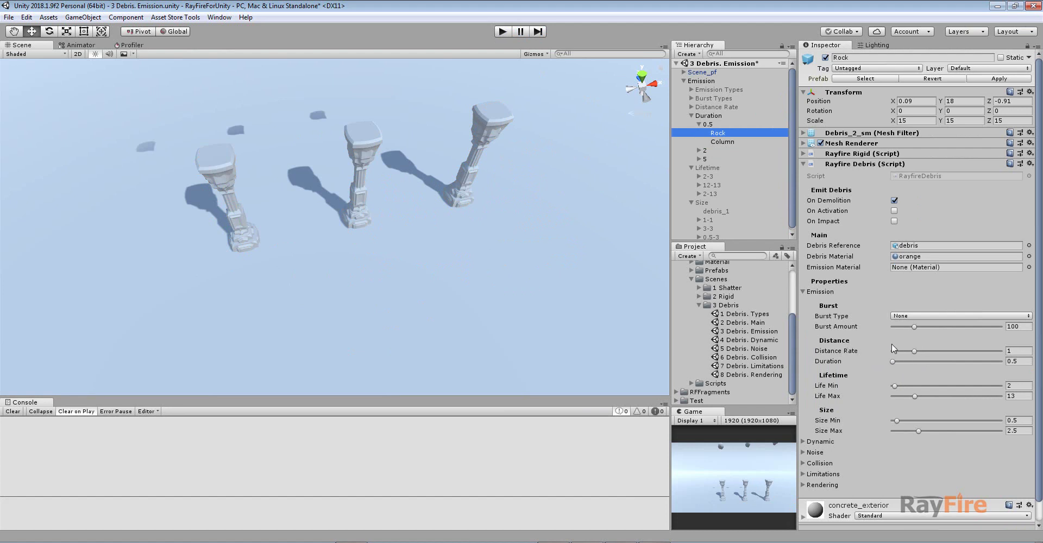
# - Review the emission Duration setting of the Duration group's 0.5 rock
pyautogui.click(705, 362)
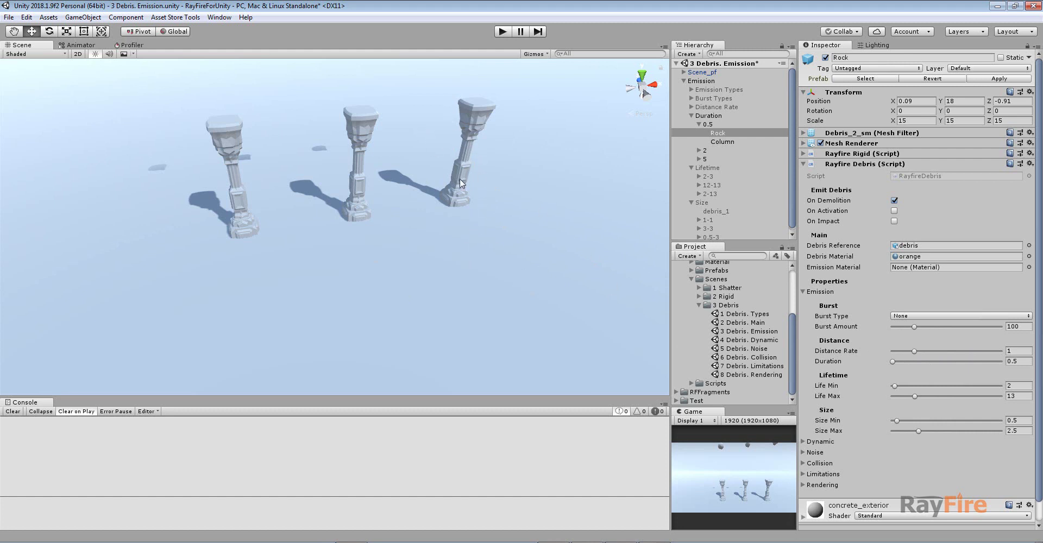
pyautogui.moveTo(883, 360)
pyautogui.mouseDown()
pyautogui.moveTo(938, 364)
pyautogui.moveTo(890, 362)
pyautogui.mouseUp()
pyautogui.click(695, 124)
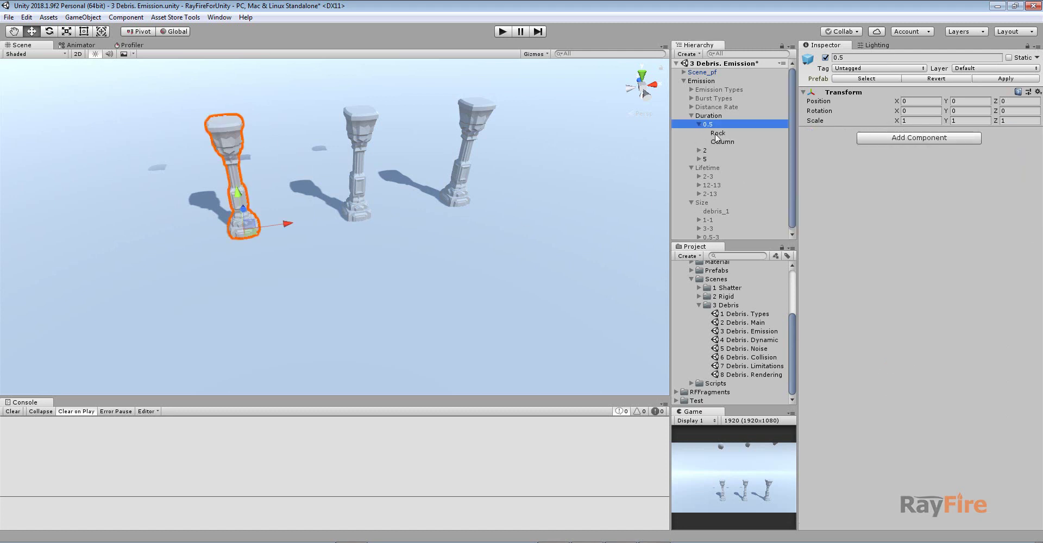
pyautogui.click(717, 133)
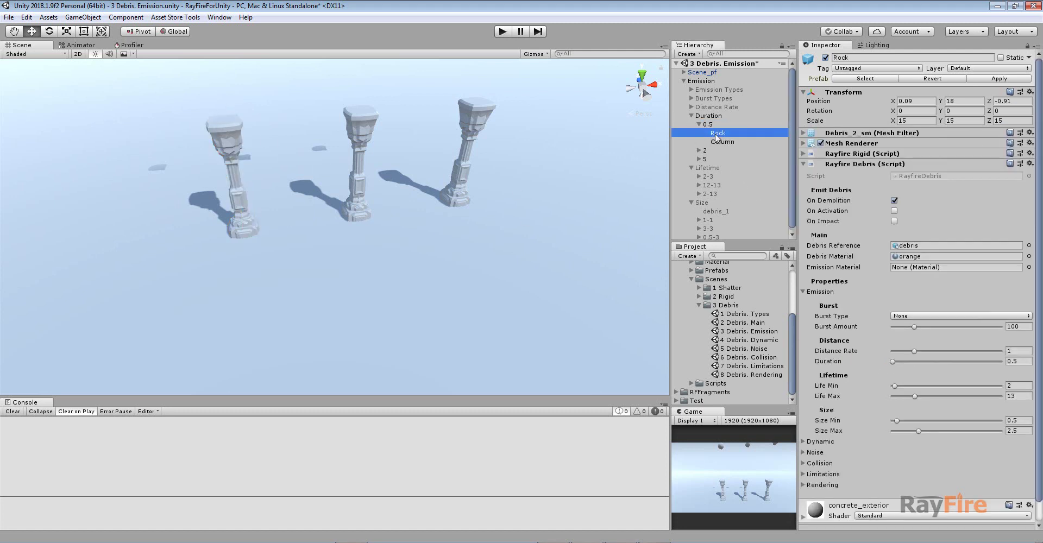
pyautogui.click(1012, 361)
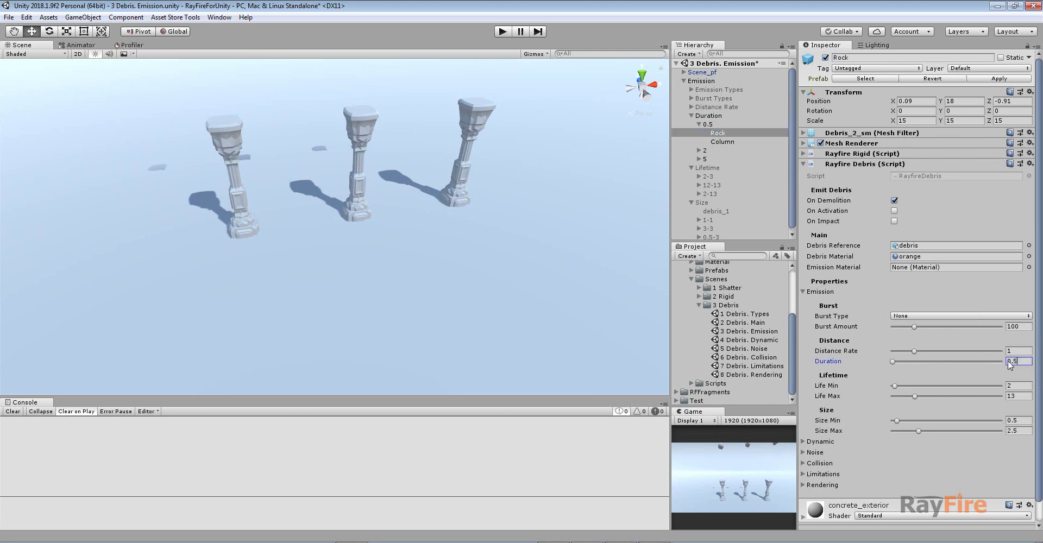
# - Expand the 2 and 5 objects in the Duration group and select each rock to review its Duration
pyautogui.click(699, 151)
pyautogui.click(715, 158)
pyautogui.click(700, 177)
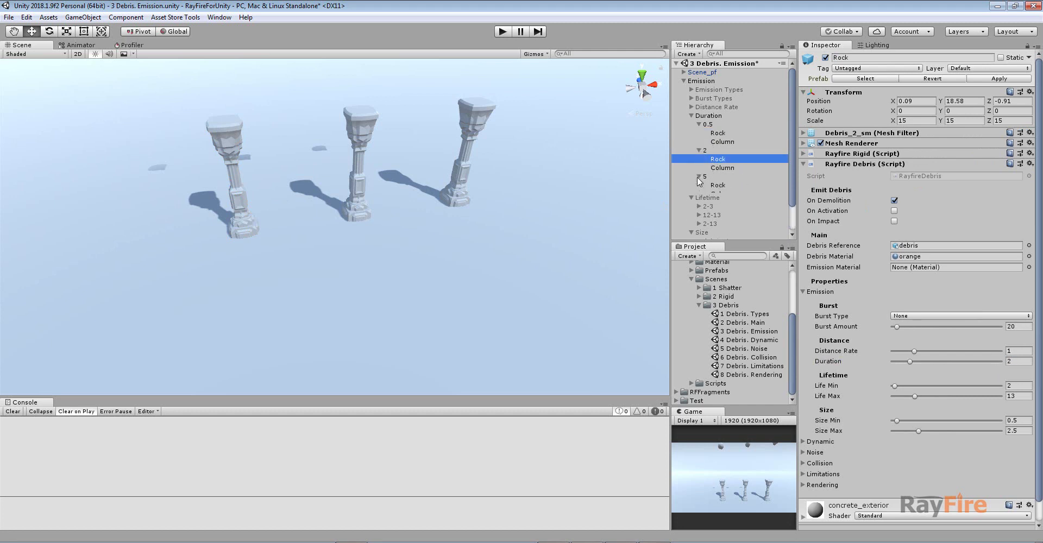
pyautogui.click(717, 185)
# - Run the Duration simulation, pause it as the rocks shatter and examine the early debris around the three columns
pyautogui.click(503, 31)
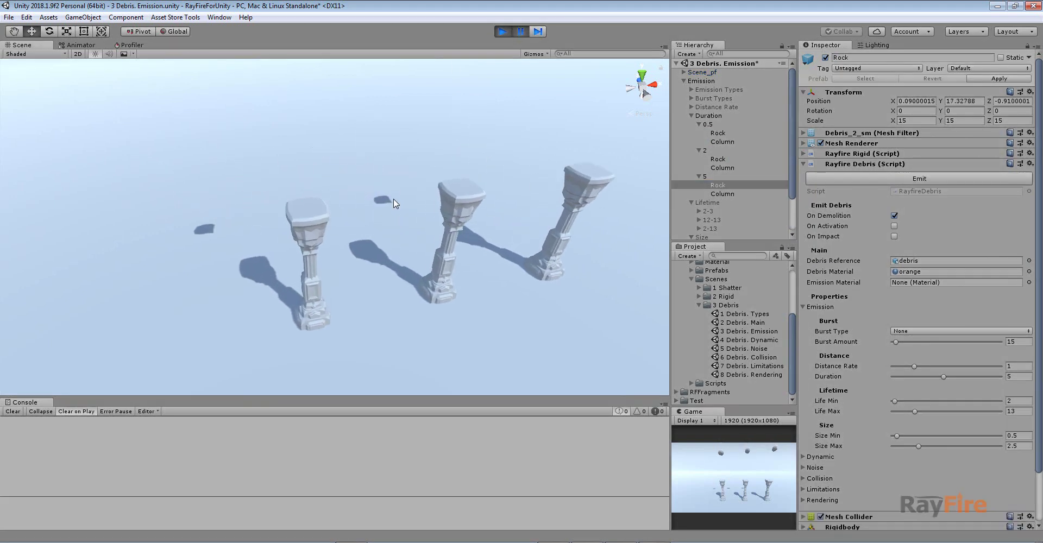
pyautogui.click(520, 31)
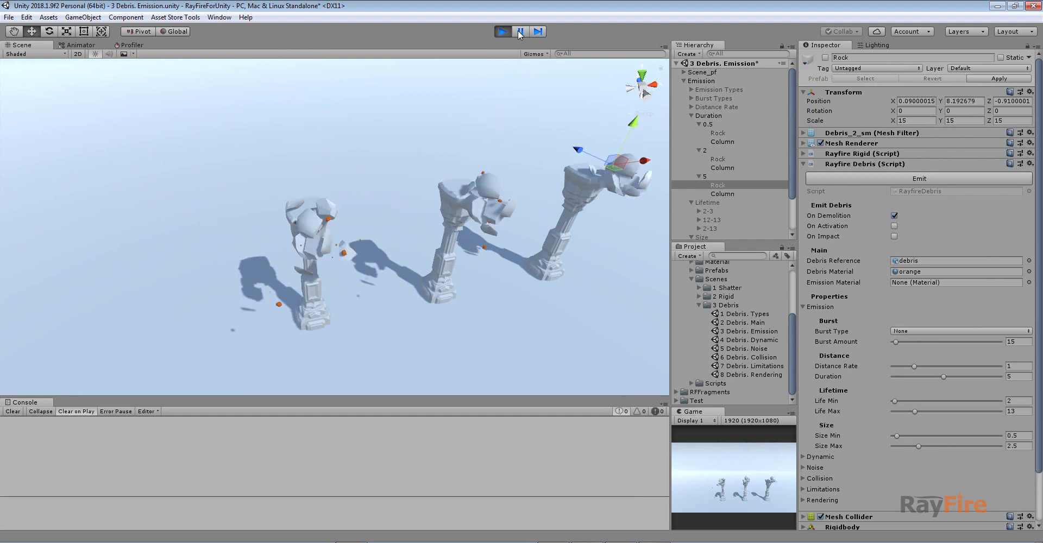
pyautogui.moveTo(467, 202); pyautogui.dragTo(418, 180, button='middle')
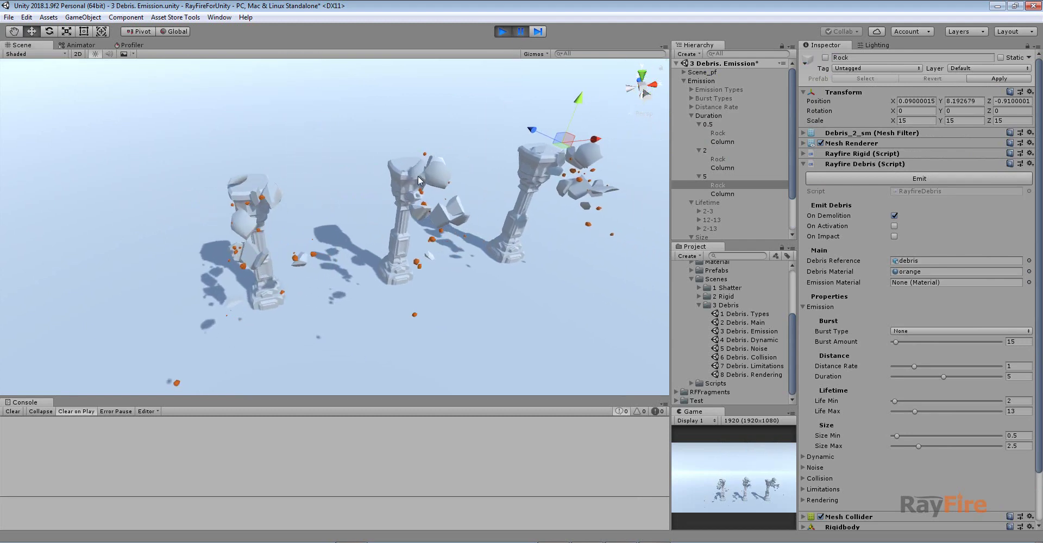
pyautogui.scroll(3, 467, 241)
pyautogui.moveTo(468, 240); pyautogui.dragTo(380, 245, button='middle')
pyautogui.keyDown('alt'); pyautogui.moveTo(380, 245); pyautogui.dragTo(314, 260); pyautogui.keyUp('alt')
# - Resume the simulation to compare the debris trails on the ground for the three durations, then stop it
pyautogui.click(521, 33)
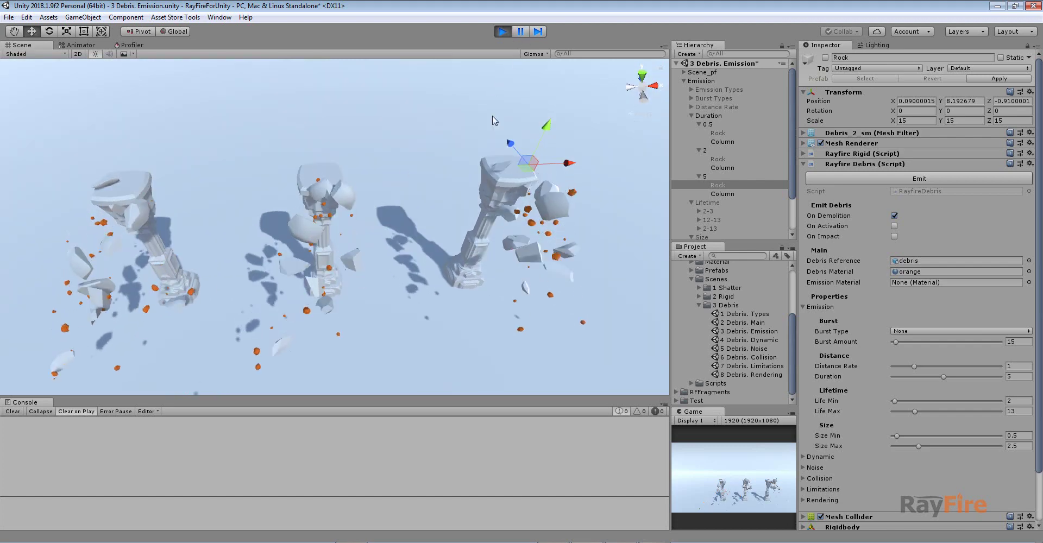
pyautogui.scroll(-6, 423, 234)
pyautogui.moveTo(423, 234); pyautogui.dragTo(429, 174, button='middle')
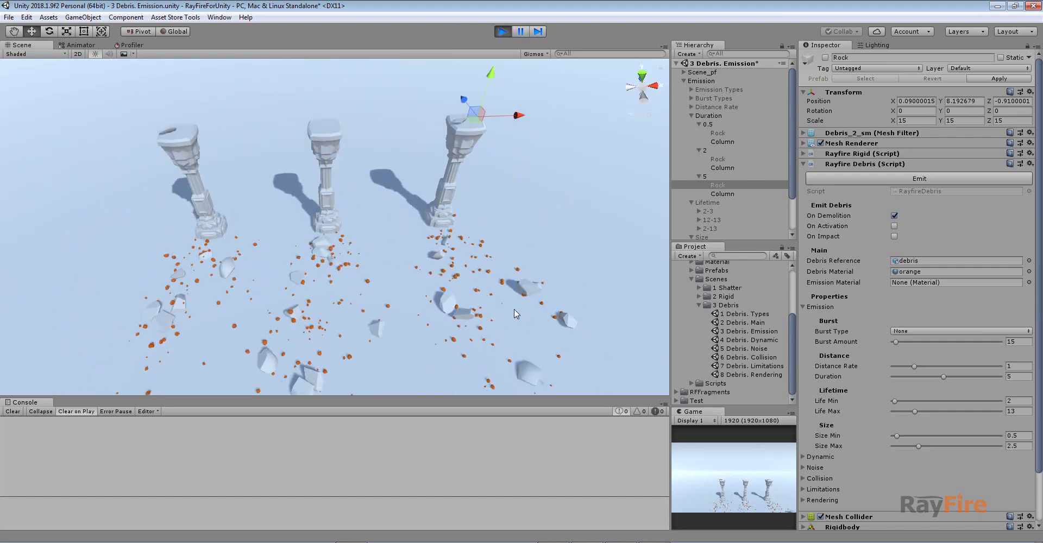
pyautogui.scroll(-2, 496, 173)
pyautogui.moveTo(496, 173); pyautogui.dragTo(489, 66, button='middle')
pyautogui.moveTo(451, 178); pyautogui.dragTo(471, 296, button='middle')
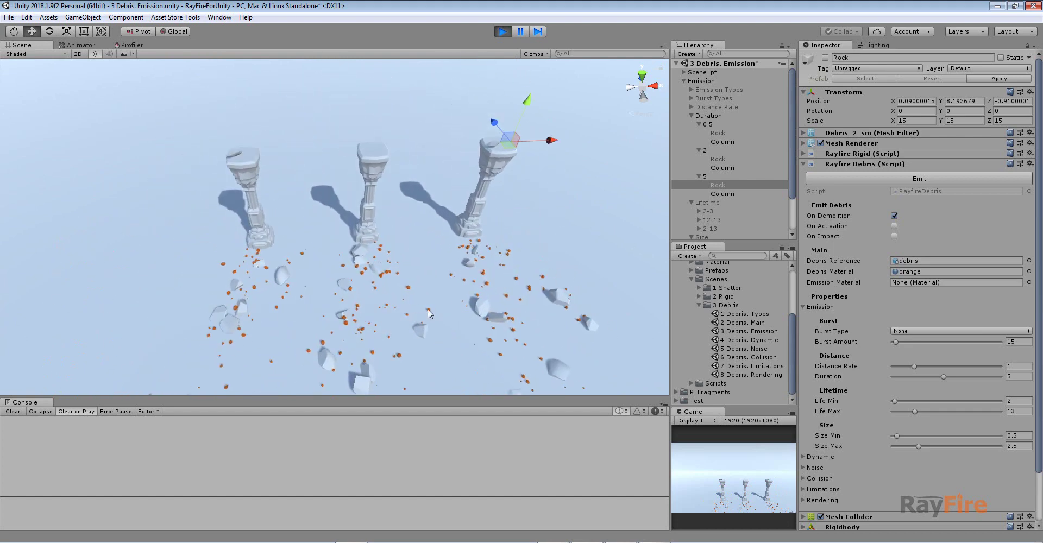
pyautogui.click(503, 32)
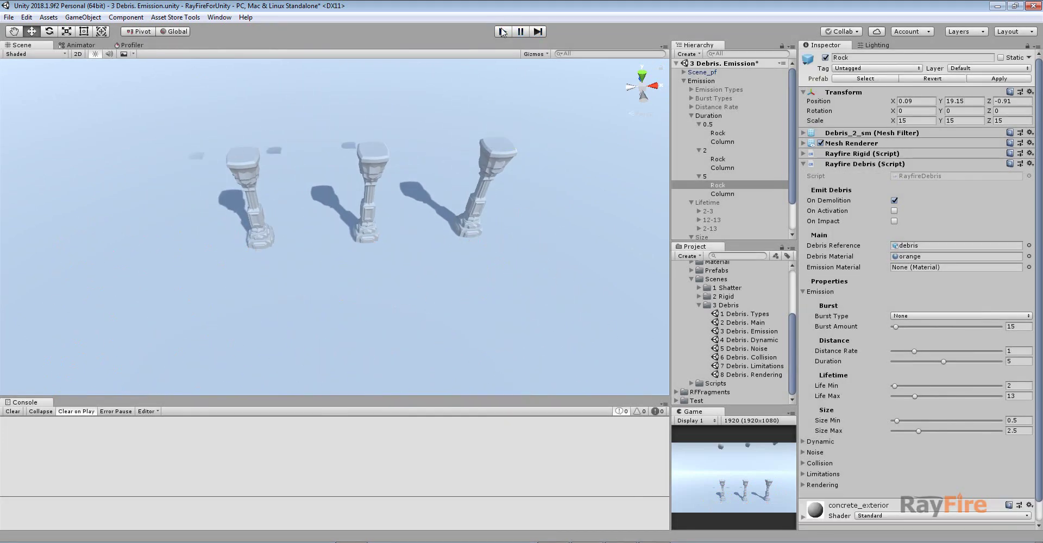
# - Run the Duration simulation again, select a flying fragment of the 5 rock to inspect its debris settings, then stop the simulation
pyautogui.click(502, 32)
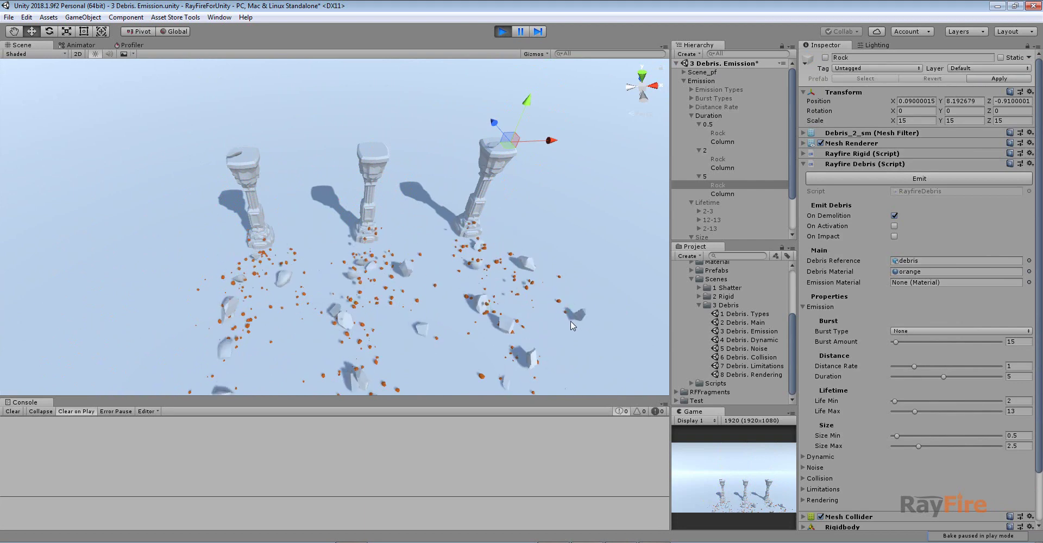
pyautogui.click(596, 313)
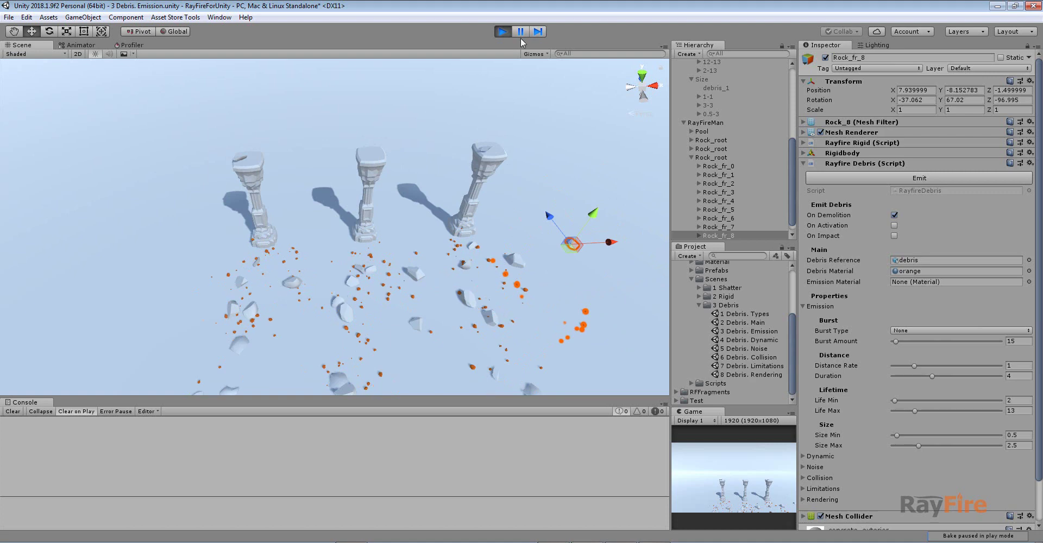
pyautogui.click(505, 31)
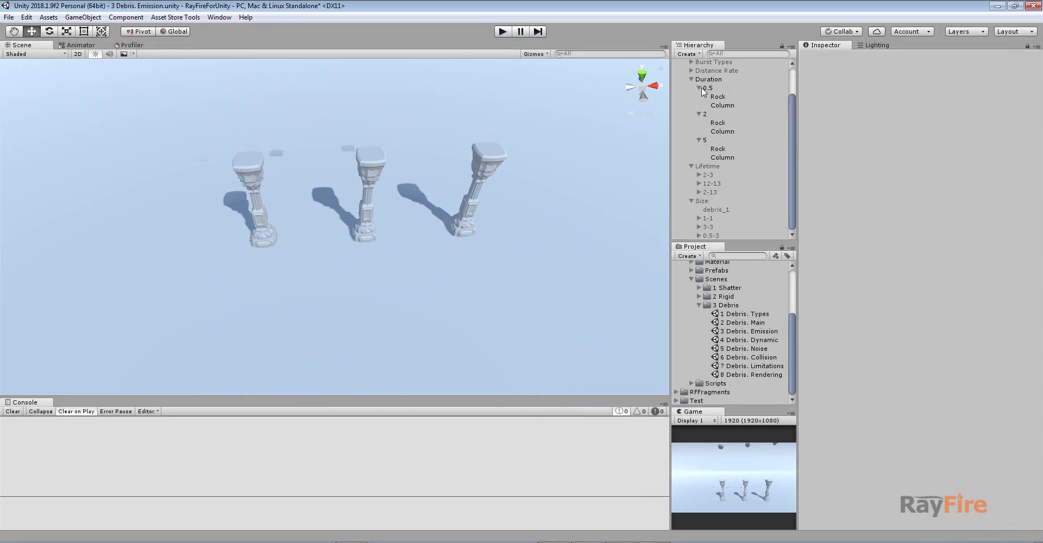
# - Select the 0.5, 2 and 5 rocks of the Duration group one after another to review their emission Duration
pyautogui.click(715, 97)
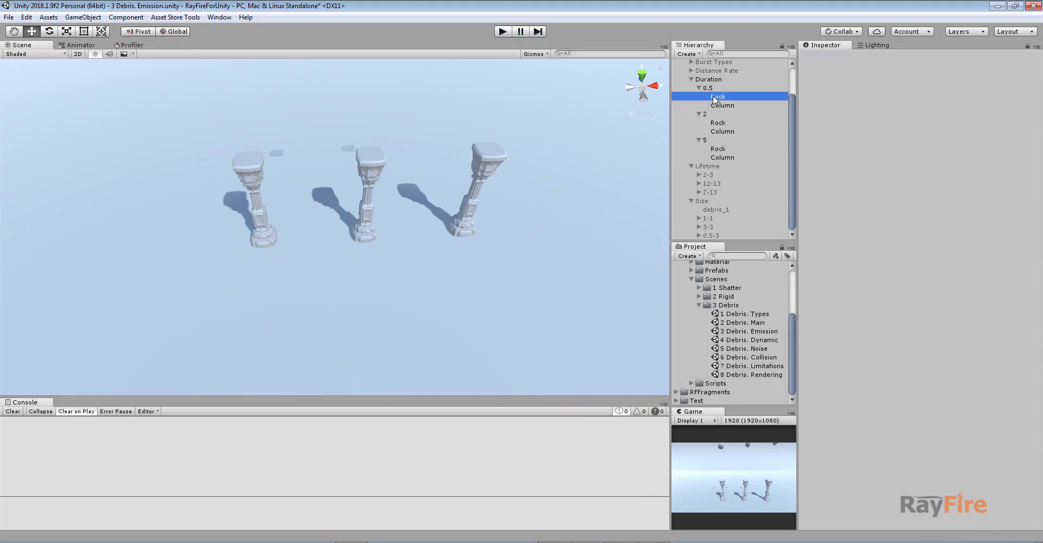
pyautogui.click(722, 123)
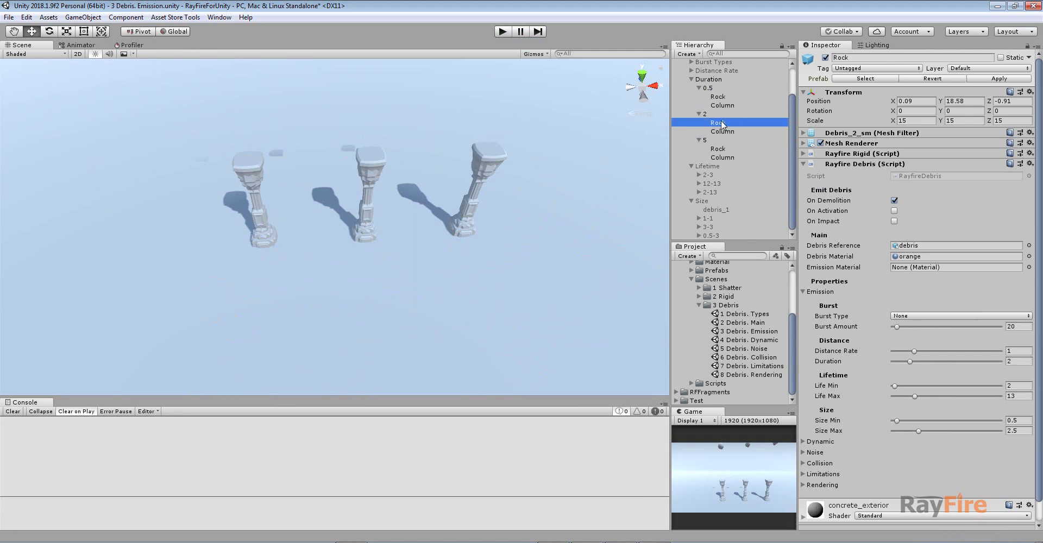
pyautogui.click(725, 154)
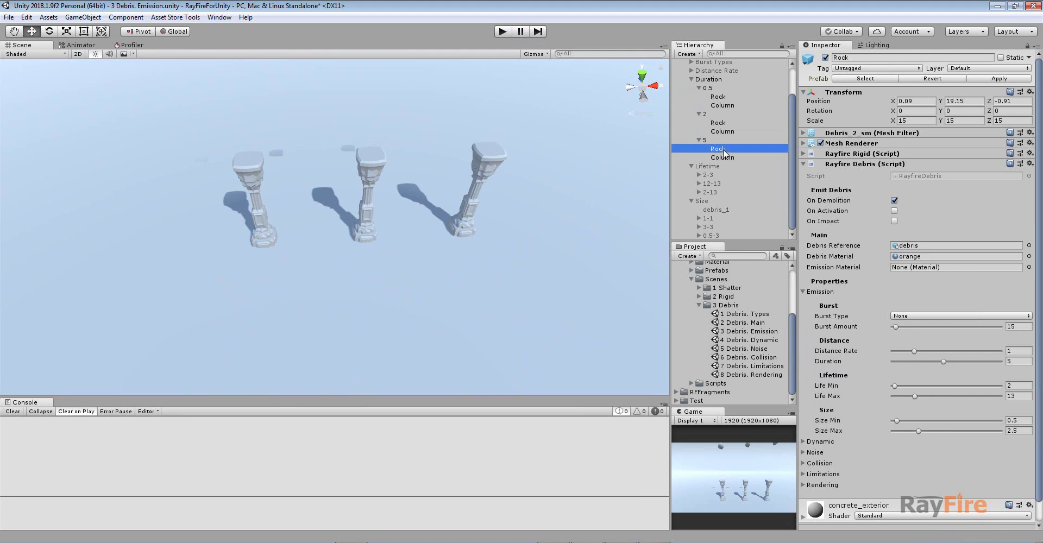
# - Collapse the Duration group and deactivate it in the scene
pyautogui.click(691, 79)
pyautogui.click(708, 116)
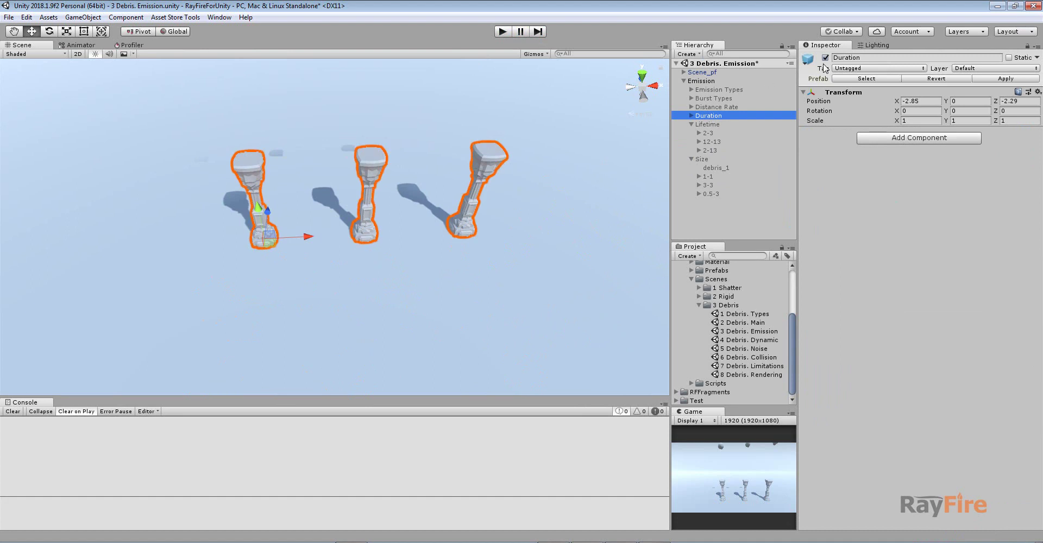
pyautogui.click(825, 58)
# - Expand the 2-3 object in the Lifetime group, frame its rock in the scene and activate the Lifetime group
pyautogui.click(699, 133)
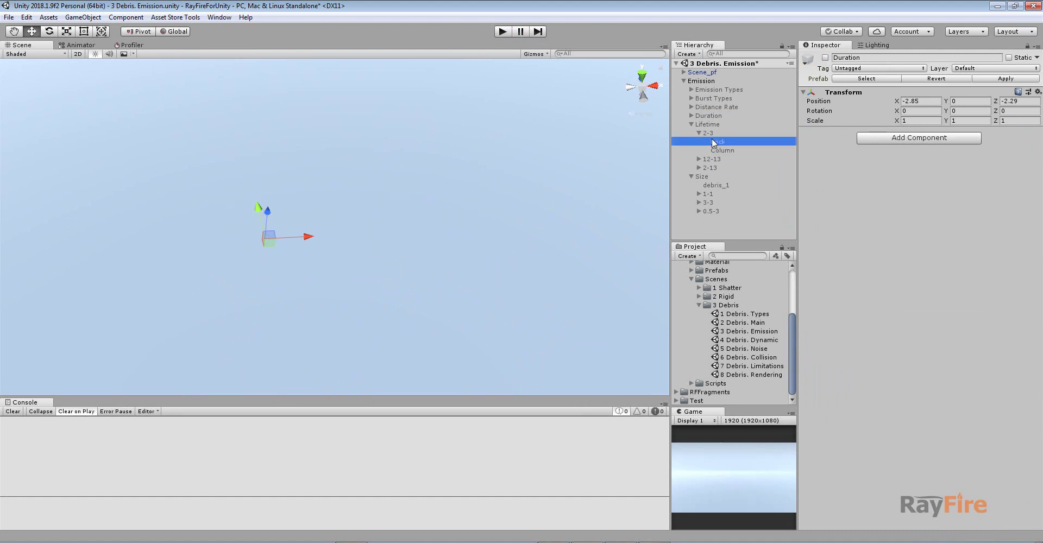
pyautogui.click(718, 142)
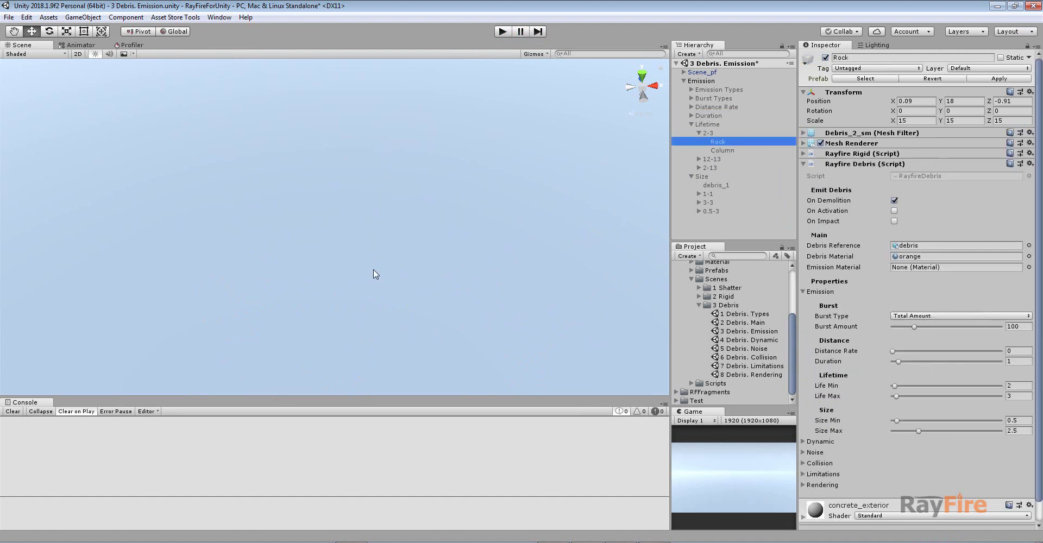
pyautogui.rightClick(349, 220)
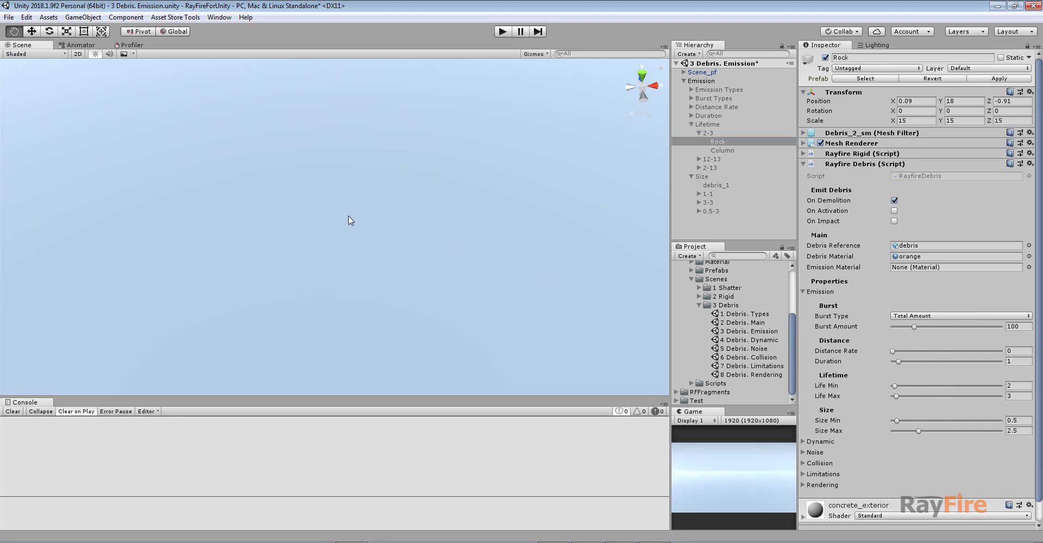
pyautogui.press('f')
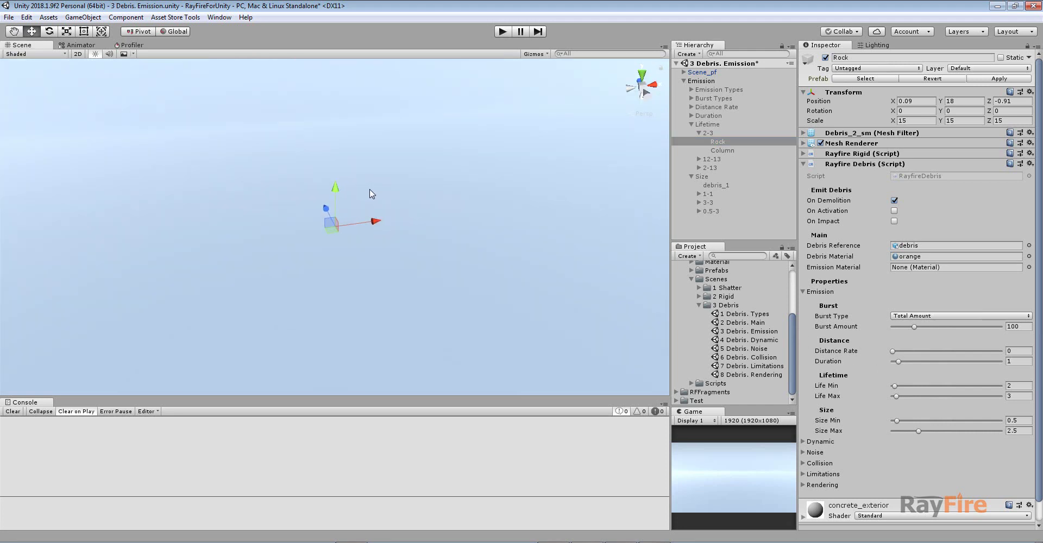
pyautogui.click(708, 124)
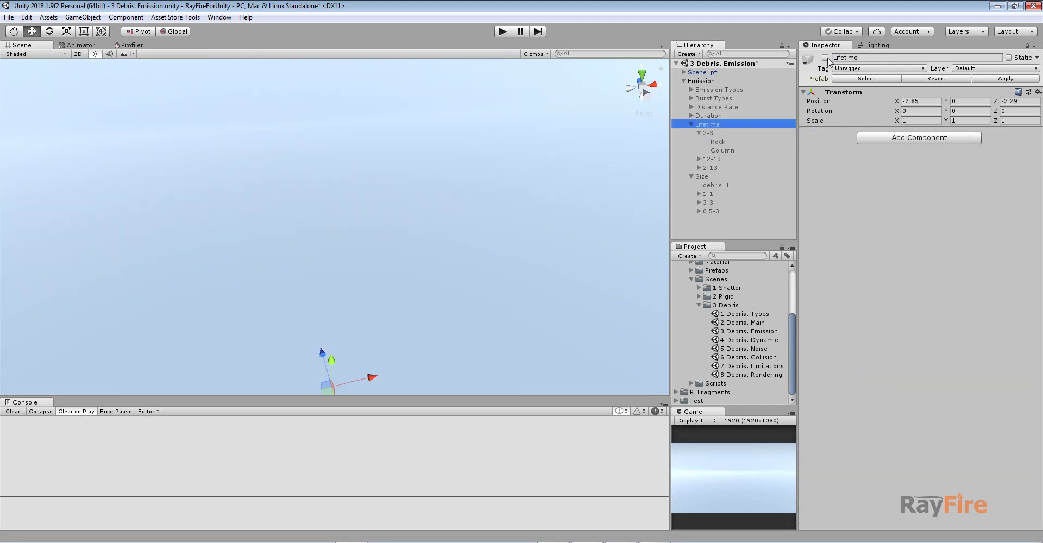
pyautogui.click(825, 57)
# - Select the 2-3 rock in the scene and review its Life Min and Life Max settings
pyautogui.click(330, 187)
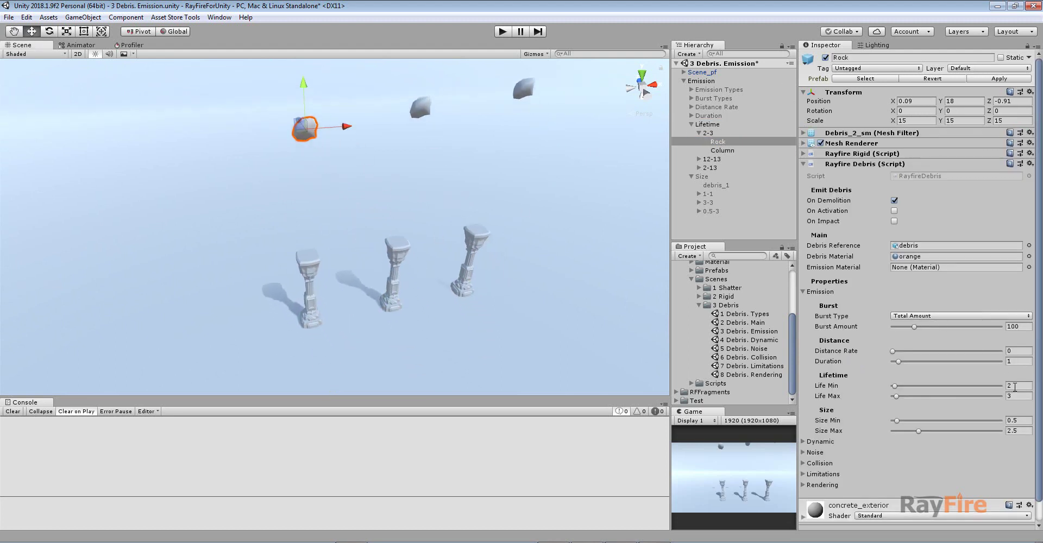
pyautogui.click(1015, 387)
pyautogui.click(1015, 395)
# - Expand the 12-13 and 2-13 objects in the Lifetime group and select each rock to review its lifetime range
pyautogui.click(699, 160)
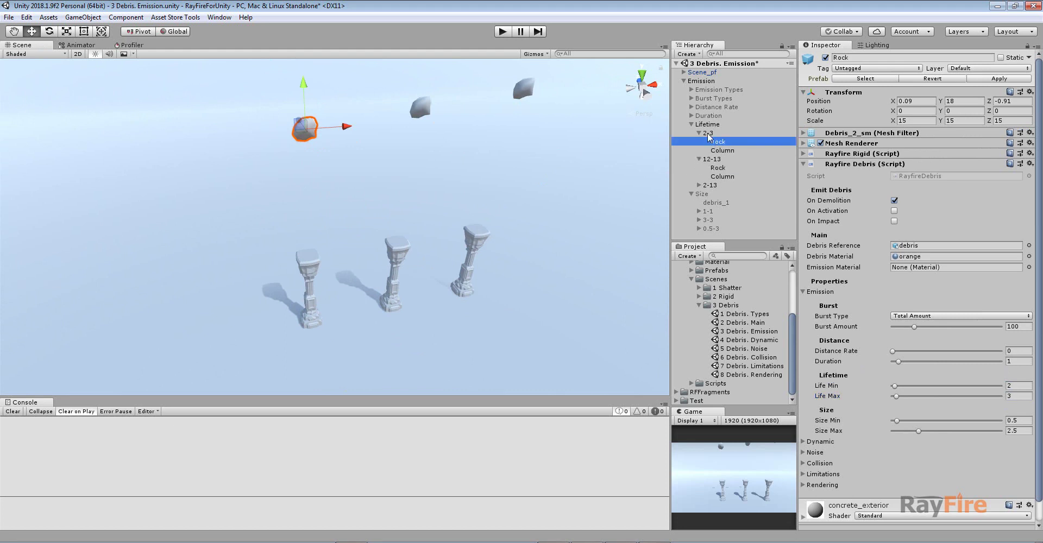
pyautogui.click(717, 168)
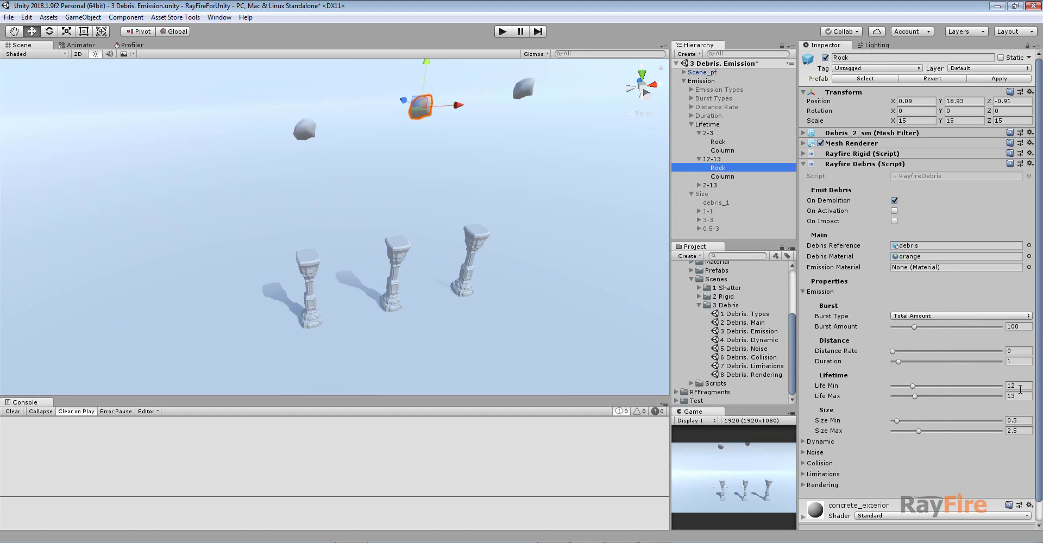
pyautogui.click(700, 185)
pyautogui.click(715, 194)
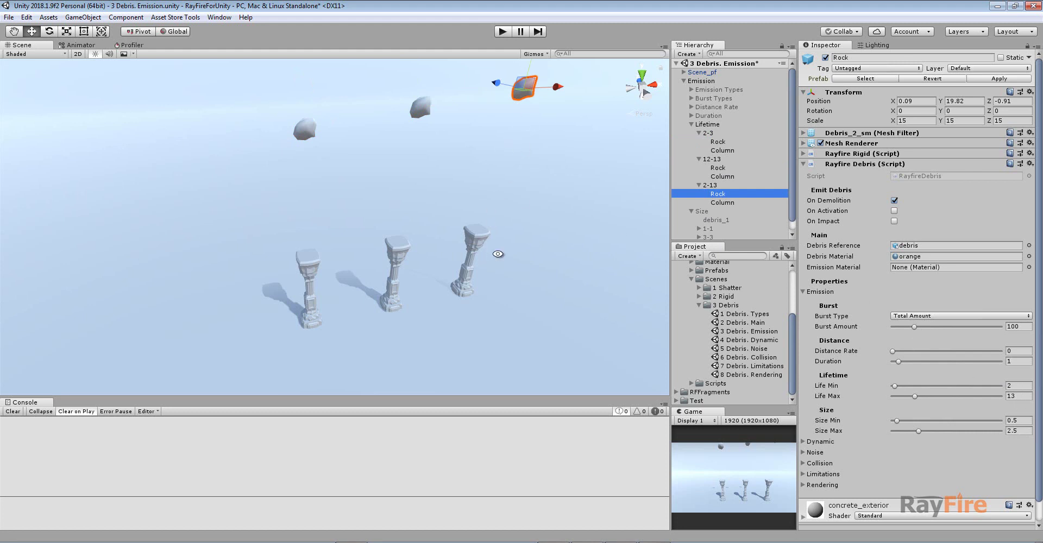
# - Compare Life Min and Life Max of the 2-3 and 12-13 rocks by selecting them above their columns
pyautogui.keyDown('alt'); pyautogui.moveTo(498, 254); pyautogui.dragTo(478, 270); pyautogui.keyUp('alt')
pyautogui.moveTo(477, 270); pyautogui.dragTo(427, 233, button='middle')
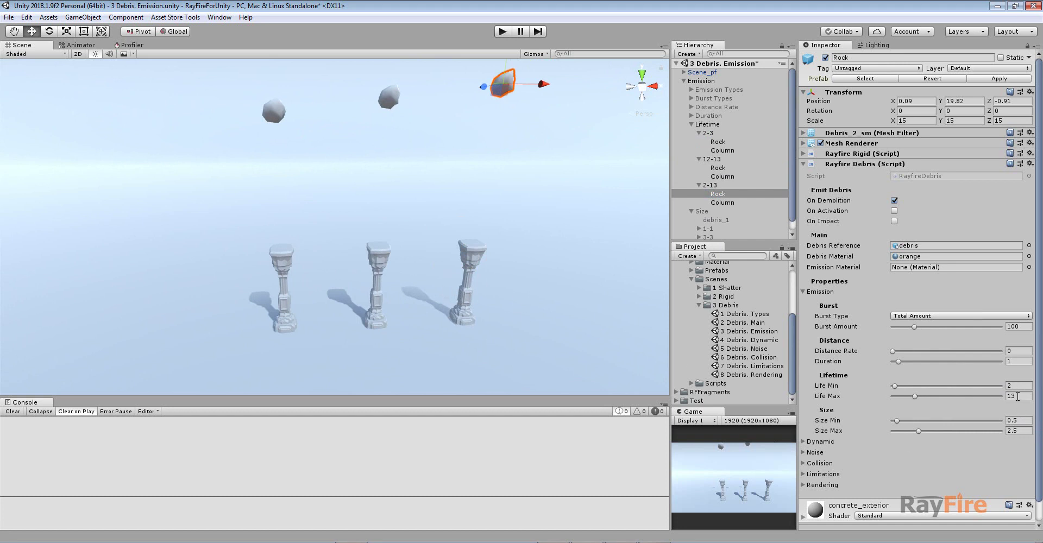
pyautogui.click(276, 107)
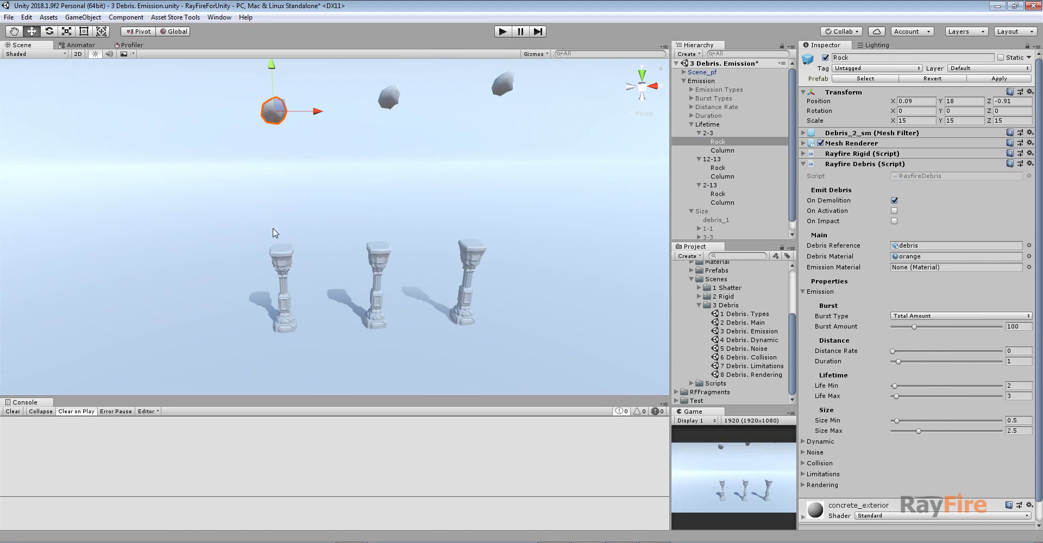
pyautogui.click(394, 99)
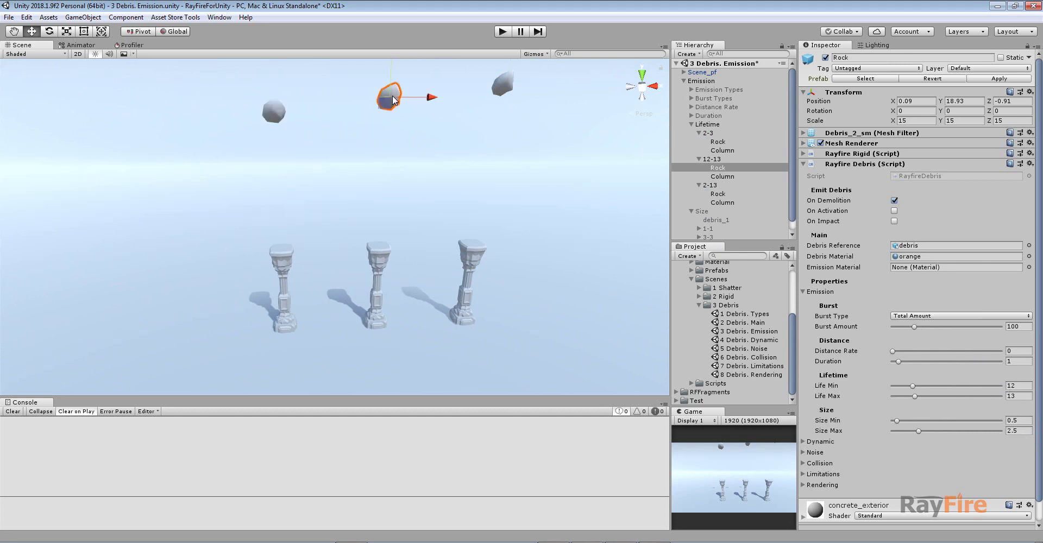
pyautogui.click(1025, 387)
pyautogui.click(1022, 396)
pyautogui.click(1020, 385)
# - Run the Lifetime simulation, examine how long debris persists around each of the three columns, then stop it
pyautogui.click(504, 32)
pyautogui.click(502, 33)
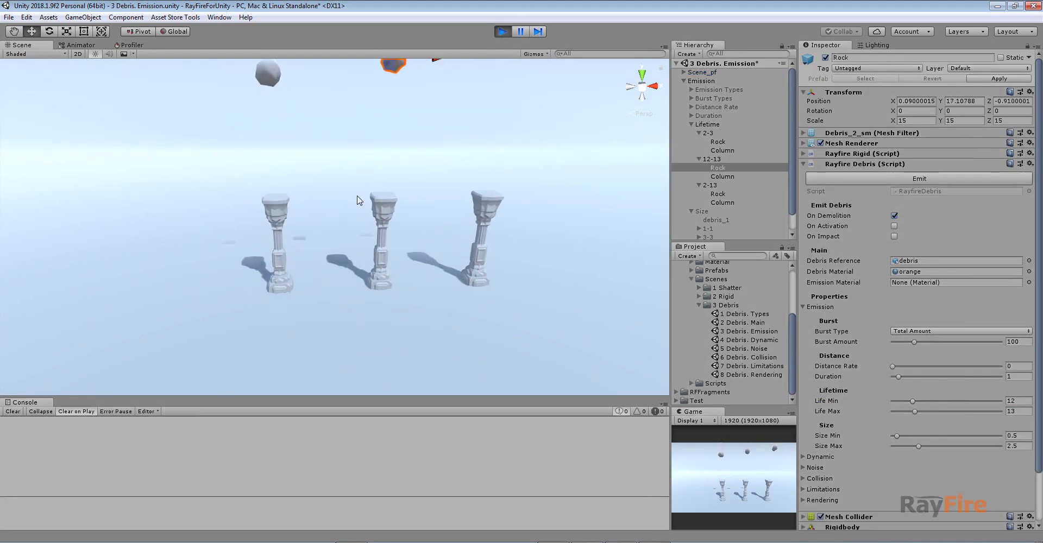
pyautogui.scroll(3, 383, 265)
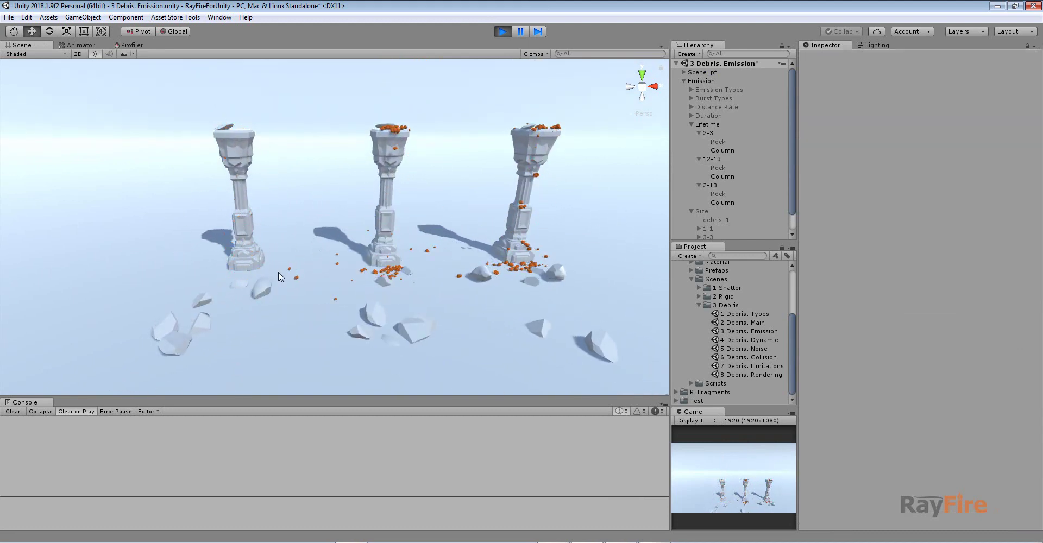
pyautogui.moveTo(242, 275); pyautogui.dragTo(198, 288, button='middle')
pyautogui.scroll(5, 424, 329)
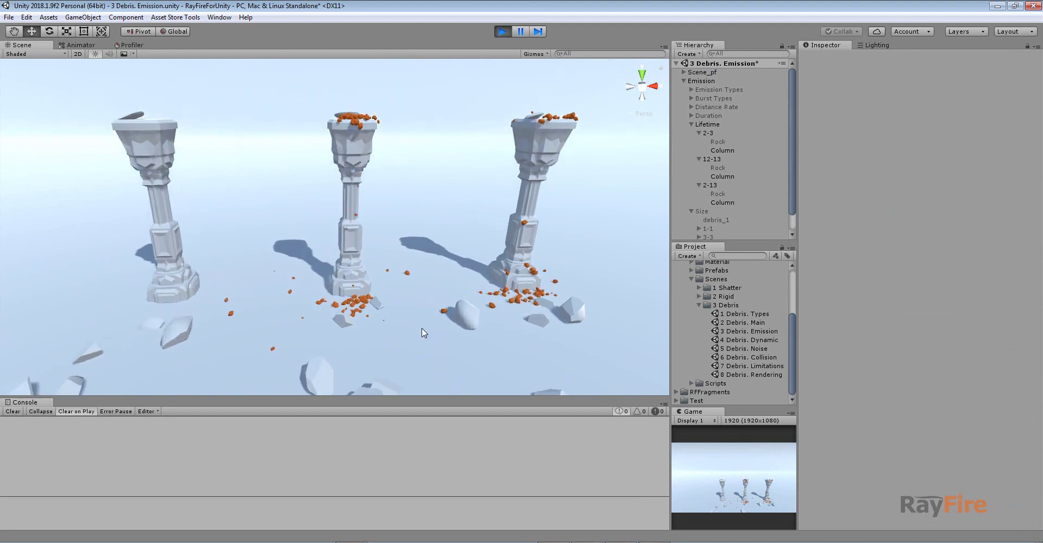
pyautogui.moveTo(566, 305); pyautogui.dragTo(515, 292, button='middle')
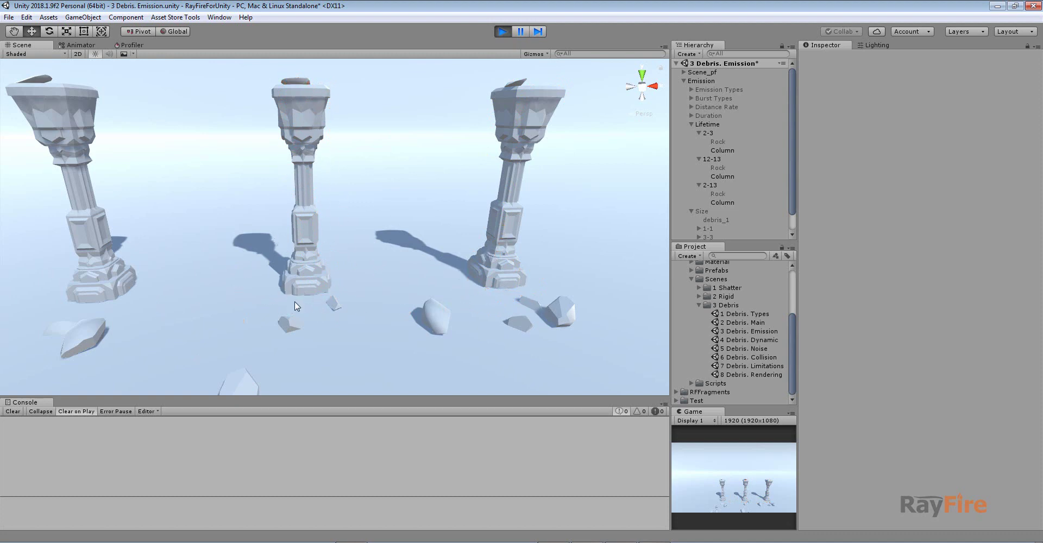
pyautogui.scroll(-3, 312, 293)
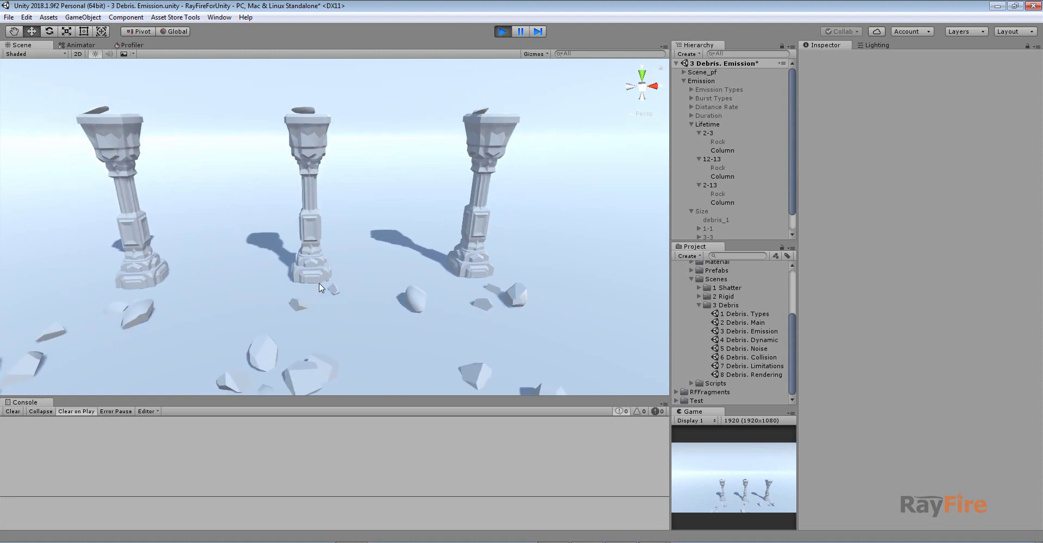
pyautogui.click(502, 31)
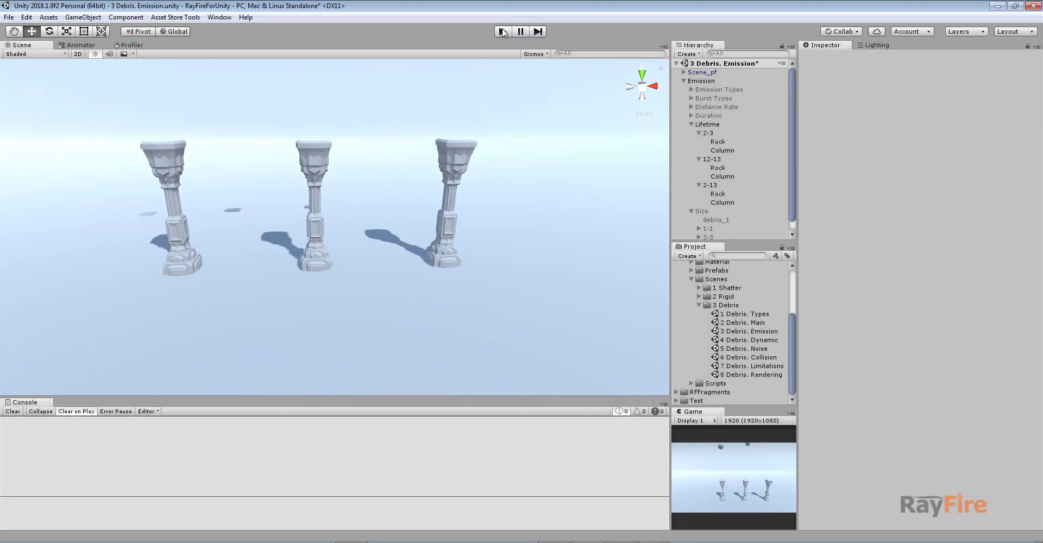
# - Collapse the Lifetime group and deactivate it in the scene
pyautogui.click(692, 124)
pyautogui.click(706, 125)
pyautogui.click(825, 57)
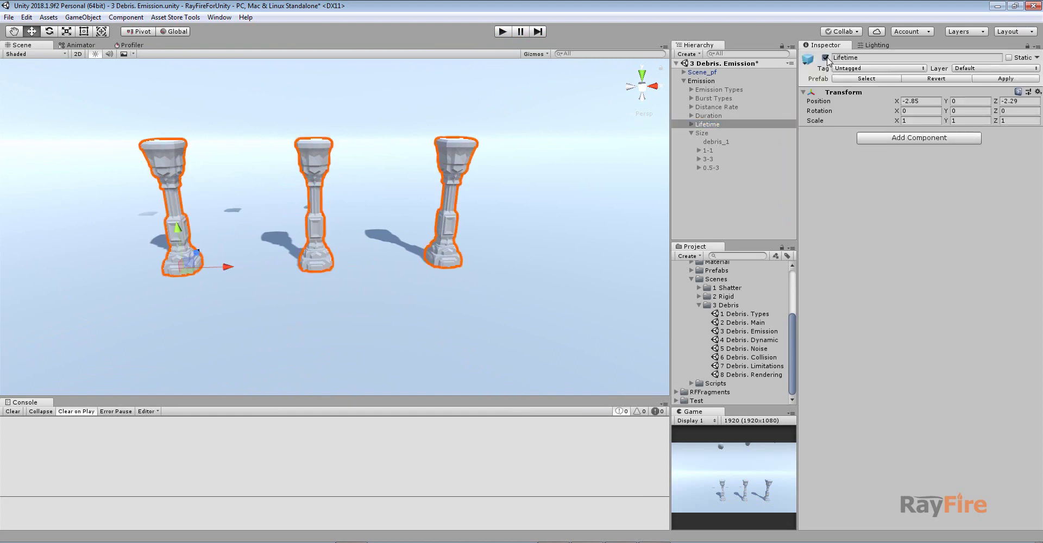
# - Activate the Size group and frame its objects in the scene
pyautogui.click(702, 133)
pyautogui.click(825, 58)
pyautogui.click(826, 58)
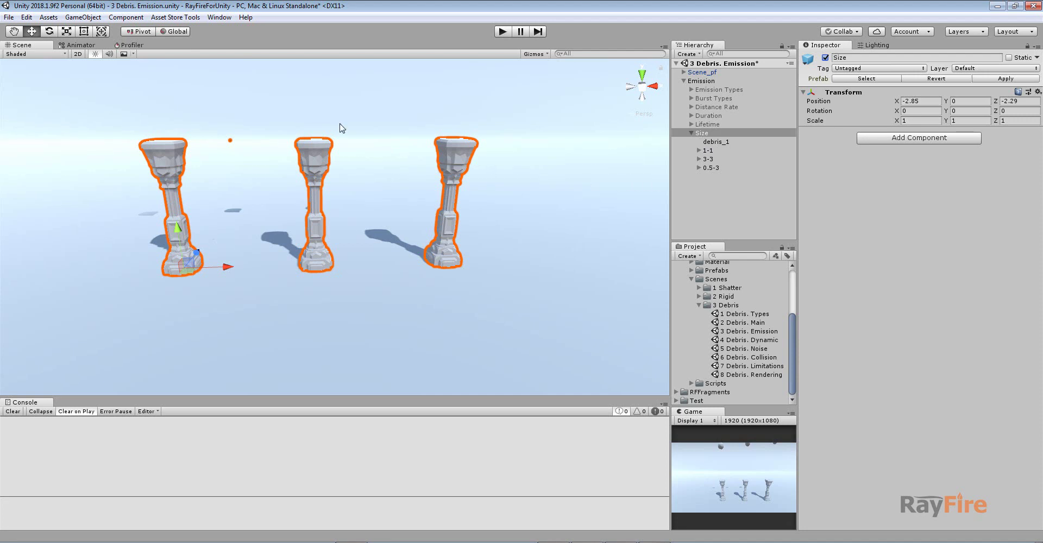
pyautogui.press('f')
# - Inspect the debris_1 reference object up close and check the debris settings of the 1-1 rock in the Size group
pyautogui.click(725, 143)
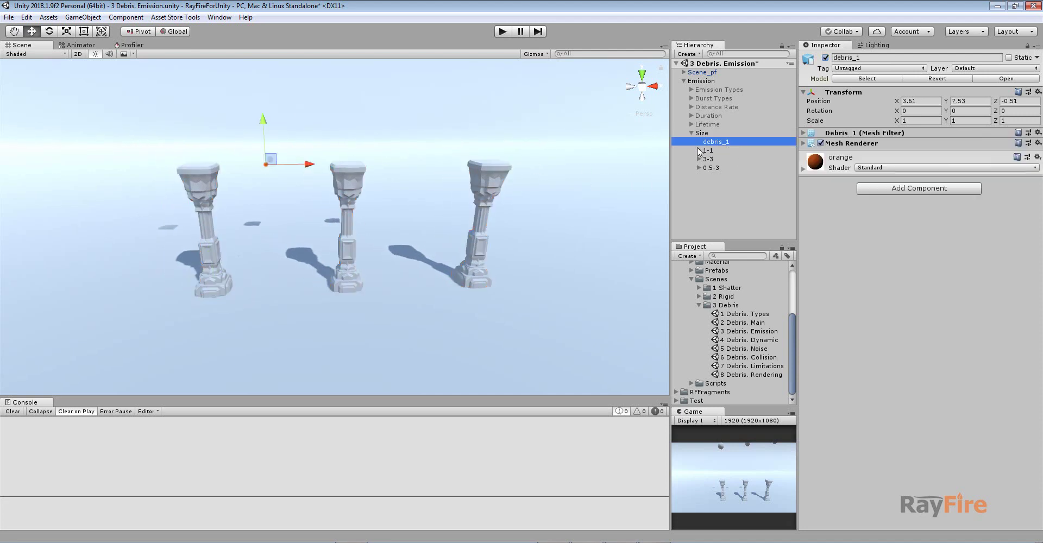
pyautogui.click(716, 159)
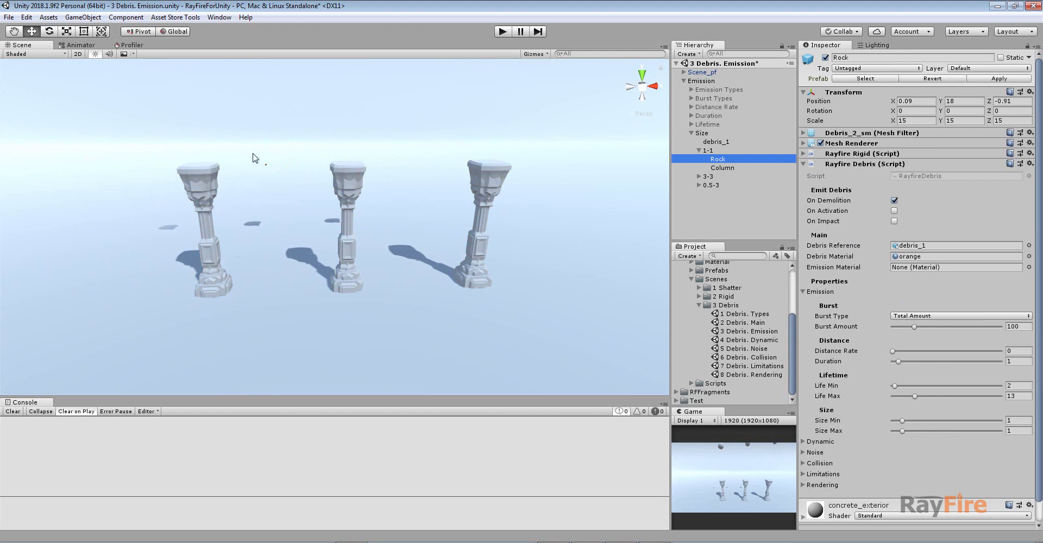
pyautogui.click(265, 164)
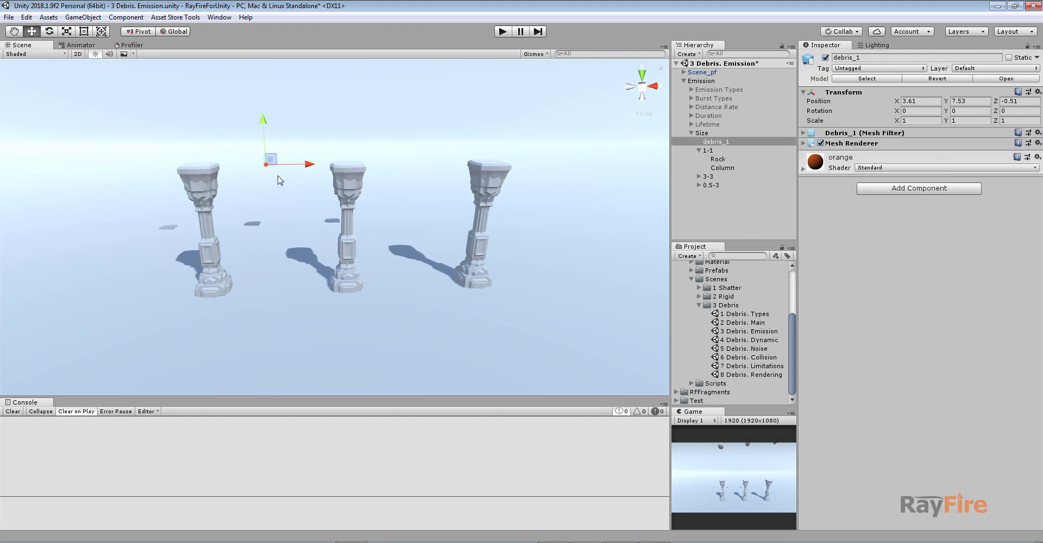
pyautogui.press('f')
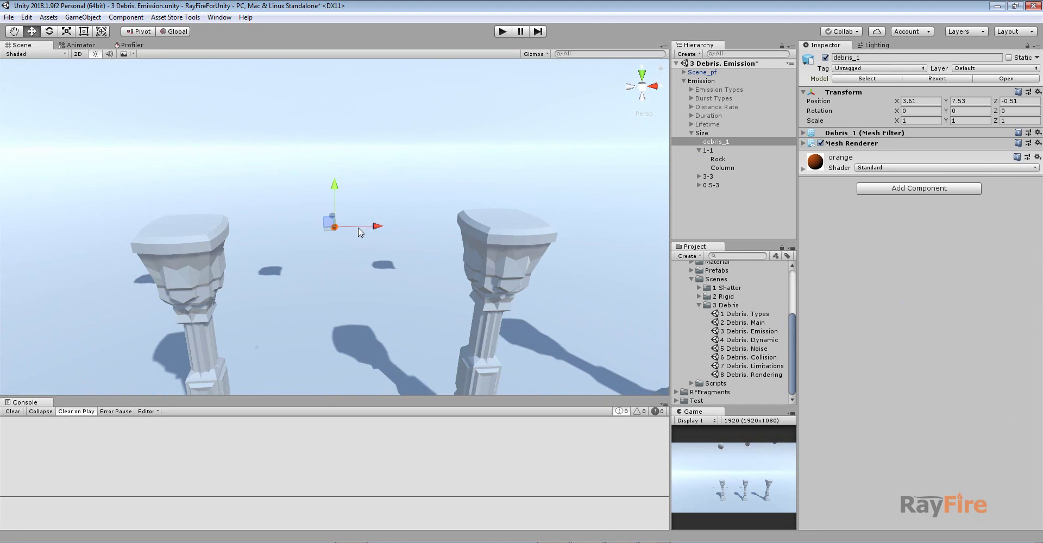
pyautogui.moveTo(358, 233); pyautogui.dragTo(333, 200, button='middle')
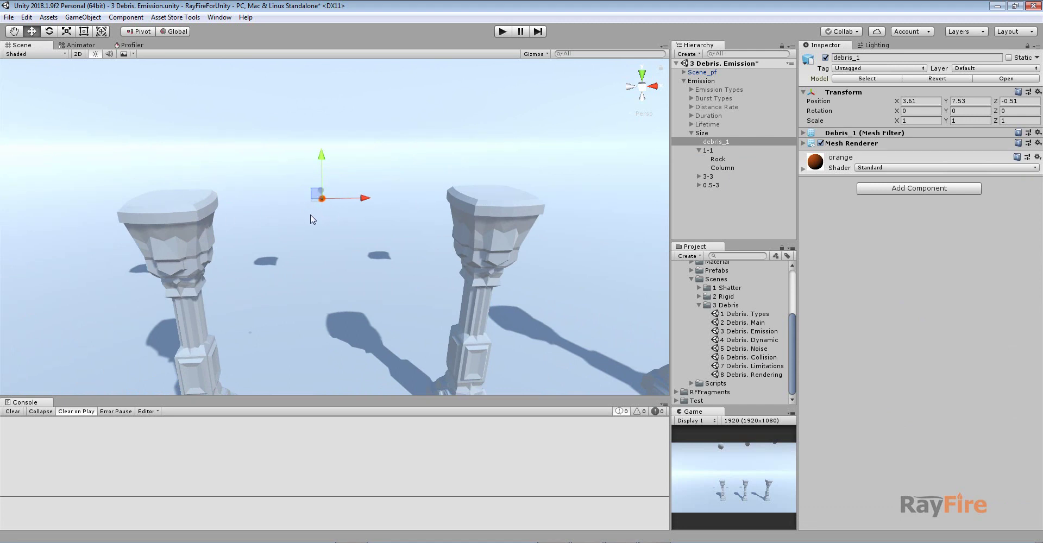
pyautogui.scroll(-5, 312, 217)
pyautogui.moveTo(335, 103); pyautogui.dragTo(310, 205, button='middle')
# - Review Size Min and Size Max of the 1-1 rock and expand the 3-3 and 0.5-3 objects in the Size group
pyautogui.click(201, 84)
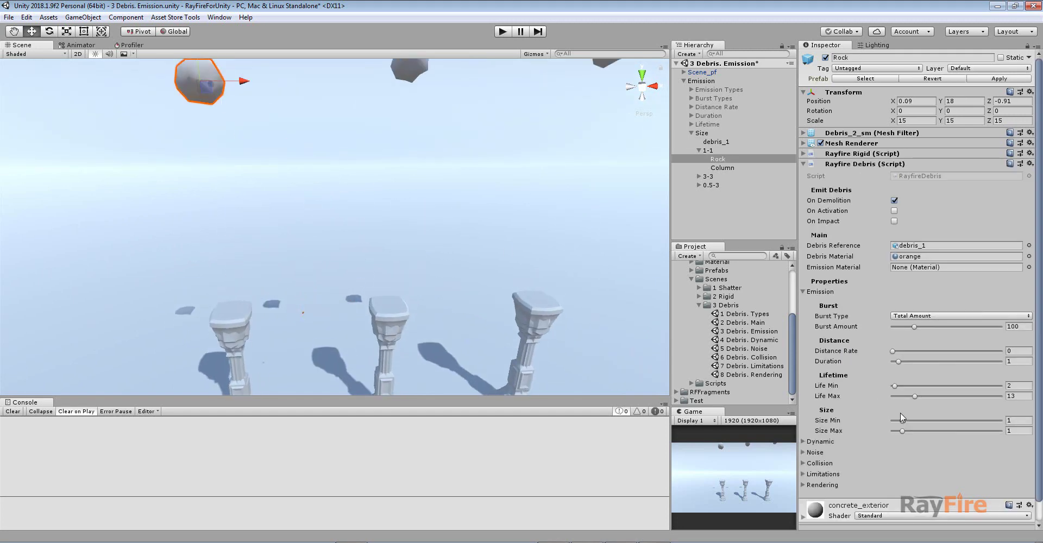
pyautogui.click(997, 423)
pyautogui.click(699, 176)
pyautogui.click(700, 203)
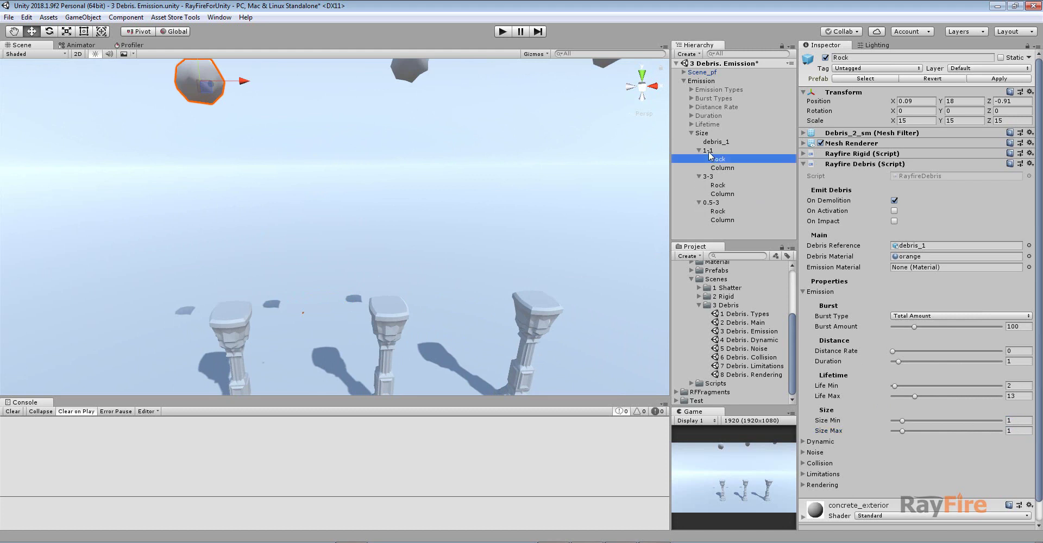
pyautogui.moveTo(1019, 421)
pyautogui.mouseDown()
pyautogui.moveTo(993, 424)
pyautogui.moveTo(1004, 432)
pyautogui.mouseUp()
pyautogui.moveTo(294, 175); pyautogui.dragTo(302, 200, button='middle')
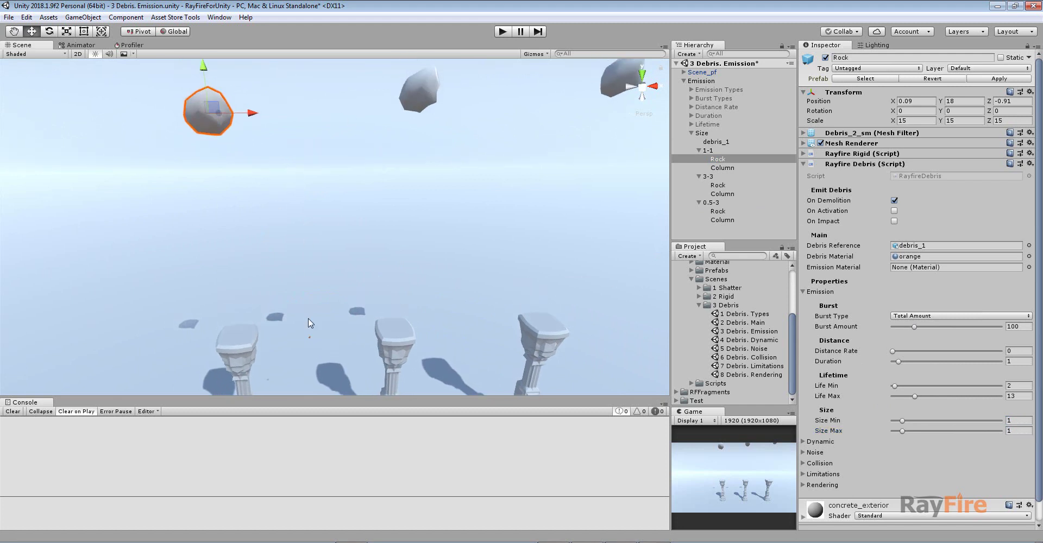
# - Select the debris_1 reference object in the scene and compare its size with the surrounding columns
pyautogui.click(314, 337)
pyautogui.click(311, 337)
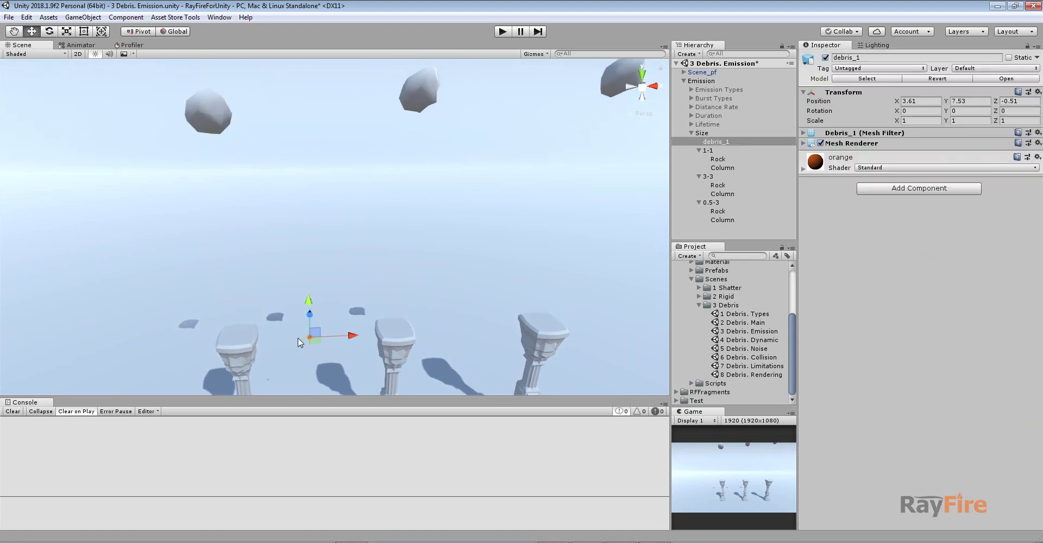
pyautogui.press('f')
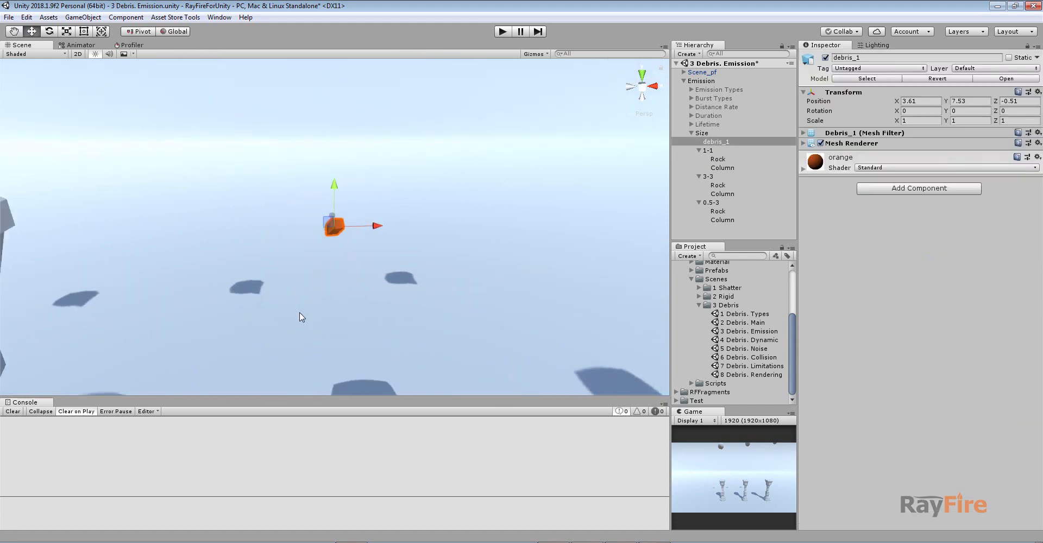
pyautogui.keyDown('alt'); pyautogui.moveTo(301, 238); pyautogui.dragTo(312, 255); pyautogui.keyUp('alt')
pyautogui.scroll(-10, 312, 254)
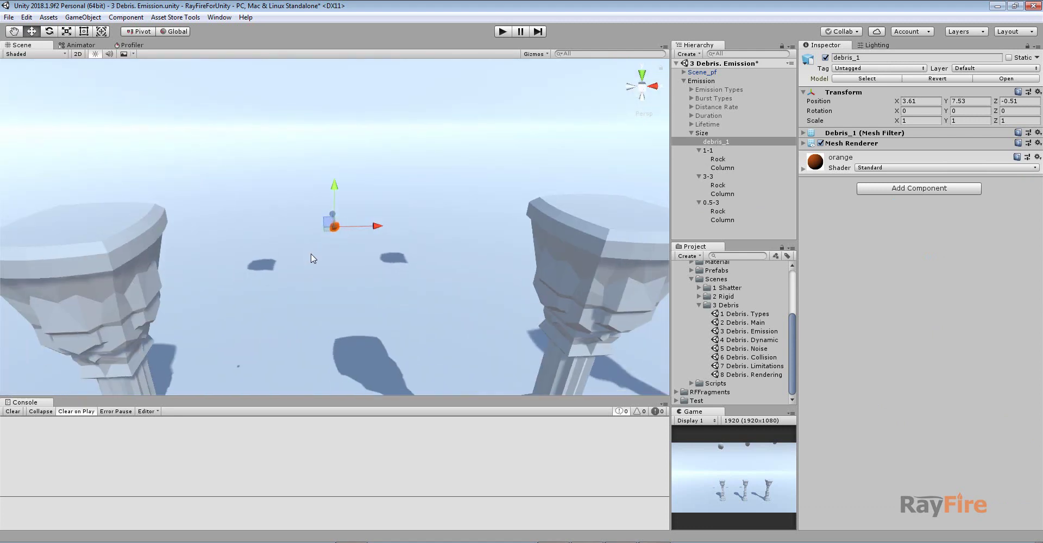
pyautogui.scroll(-5, 312, 253)
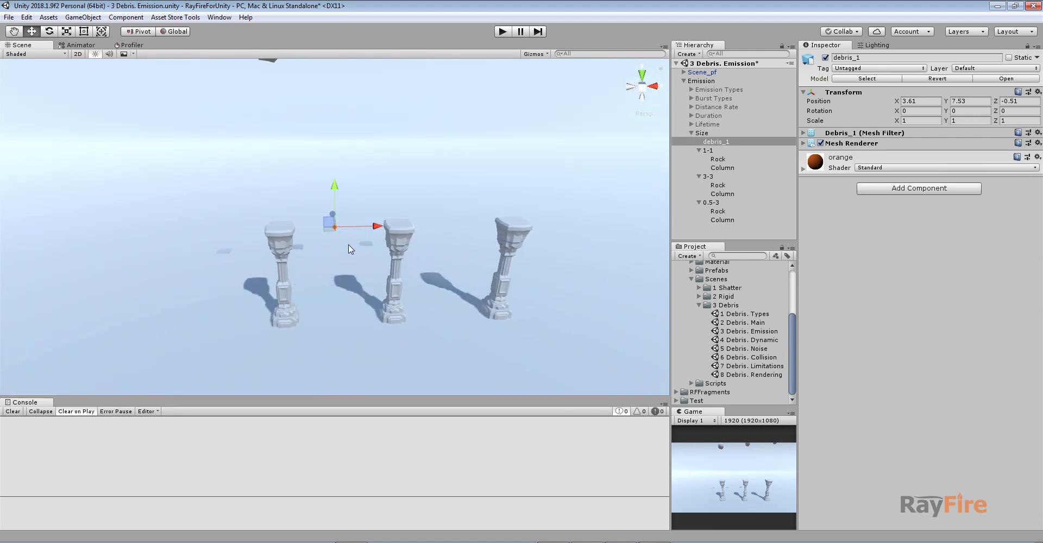
# - Review Size Min and Size Max on the 3-3 rock and on the 0.5-3 rock
pyautogui.click(725, 185)
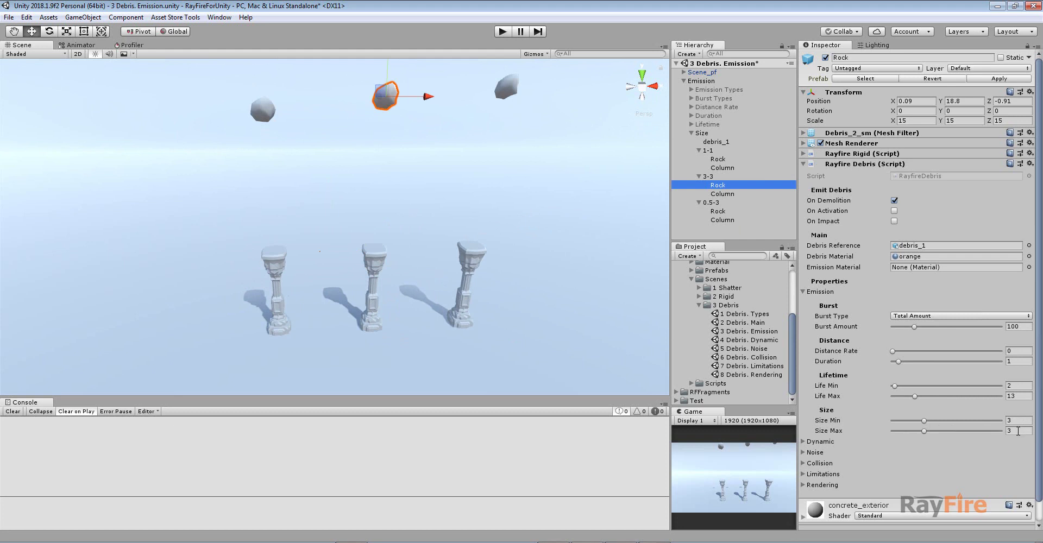
pyautogui.click(1018, 431)
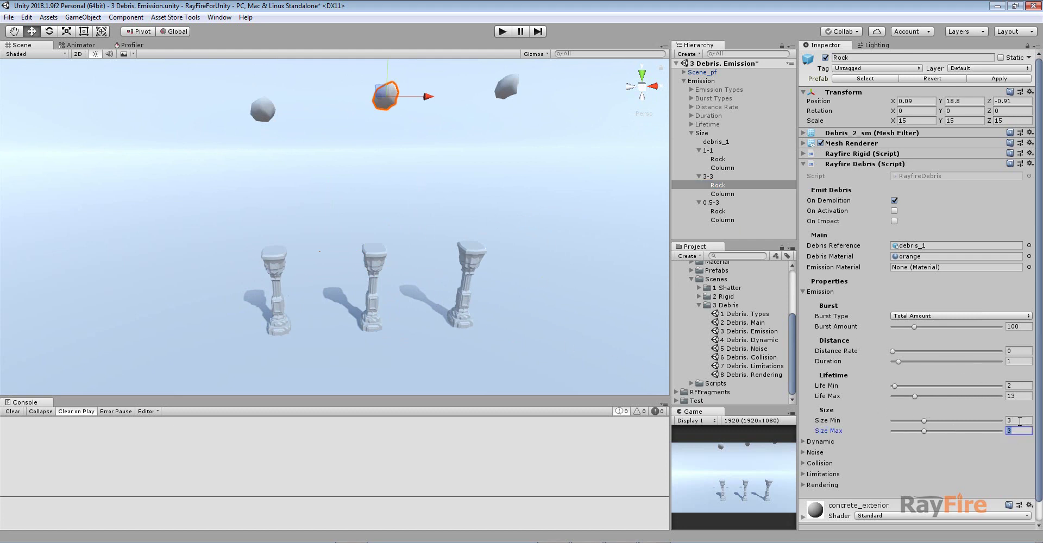
pyautogui.click(718, 211)
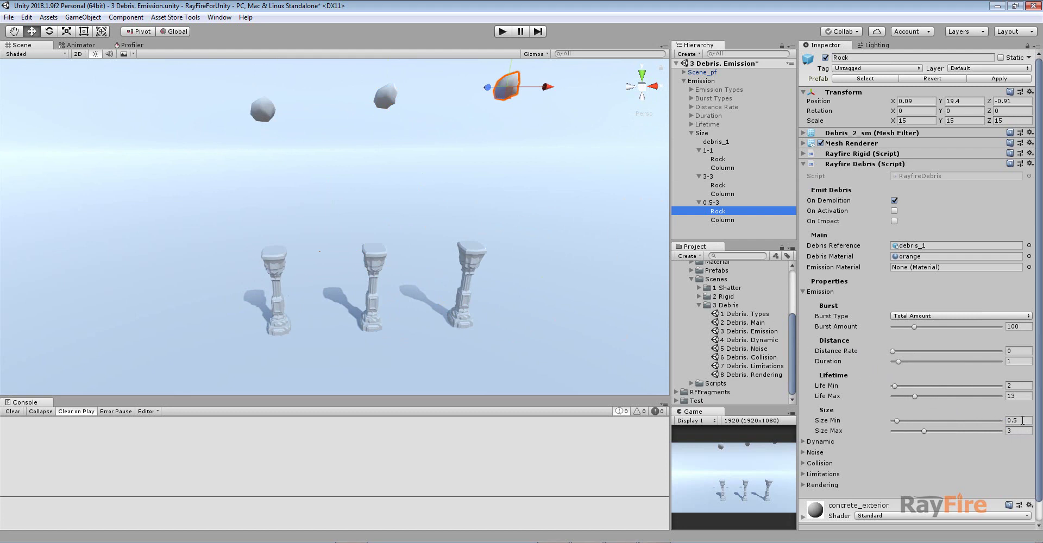
pyautogui.click(1023, 420)
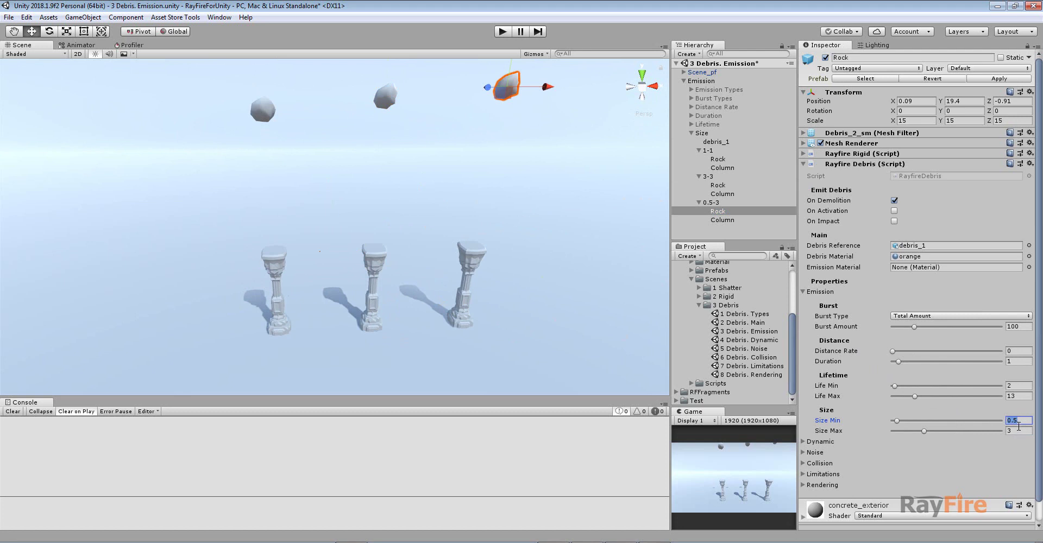
pyautogui.click(1013, 430)
# - Run the scene with all three rocks in view and pause it just after the rocks shatter on the columns
pyautogui.moveTo(450, 120); pyautogui.dragTo(436, 147, button='middle')
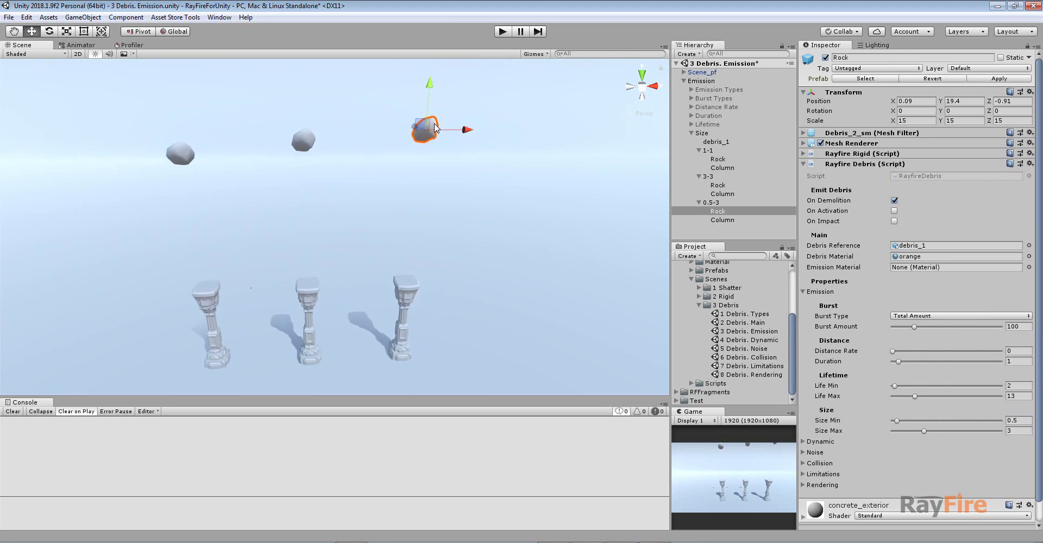
pyautogui.scroll(-2, 398, 219)
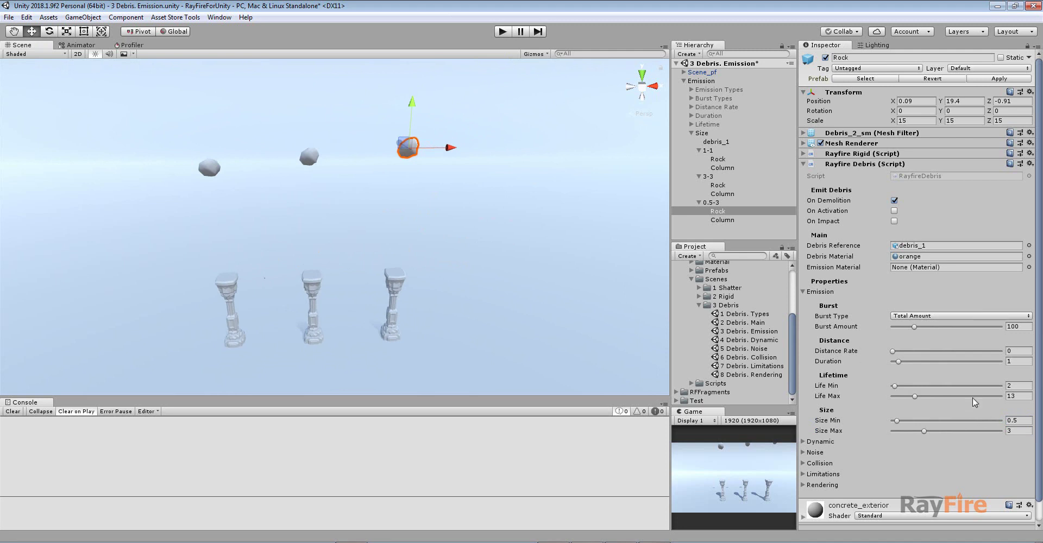
pyautogui.click(503, 32)
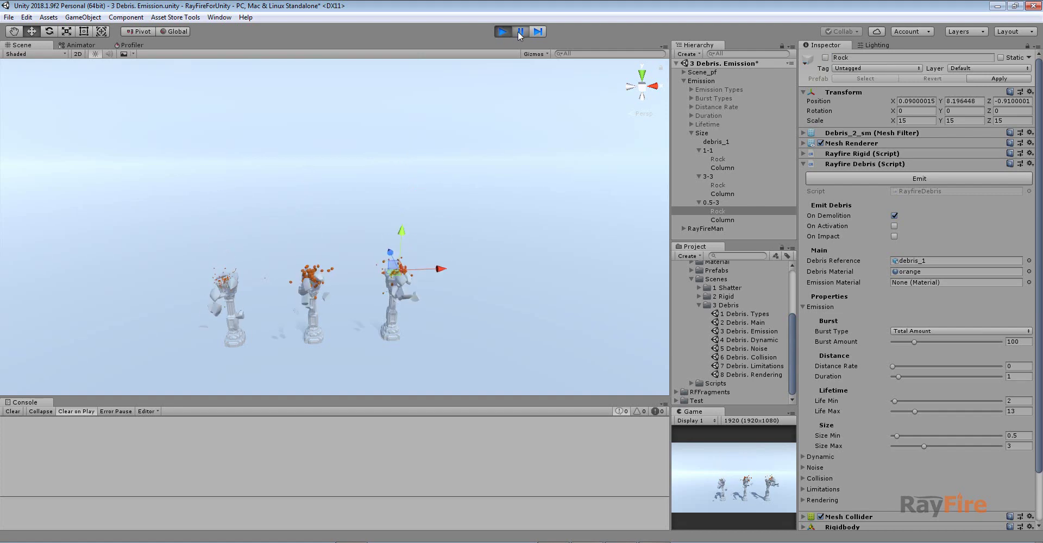
pyautogui.click(518, 31)
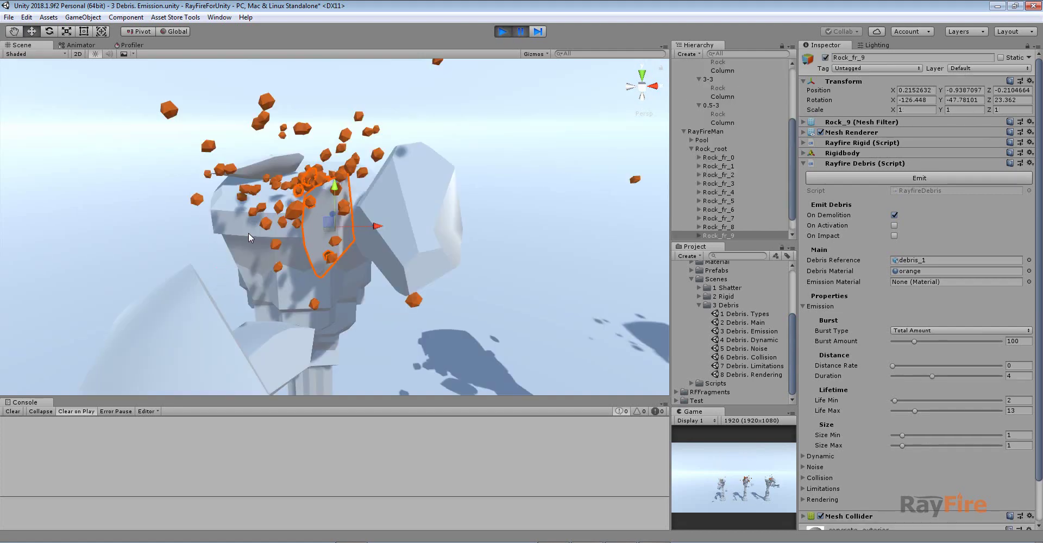
# - Examine the size of the debris pieces around the shattered 1-1 rock from the side and from above
pyautogui.scroll(-4, 249, 235)
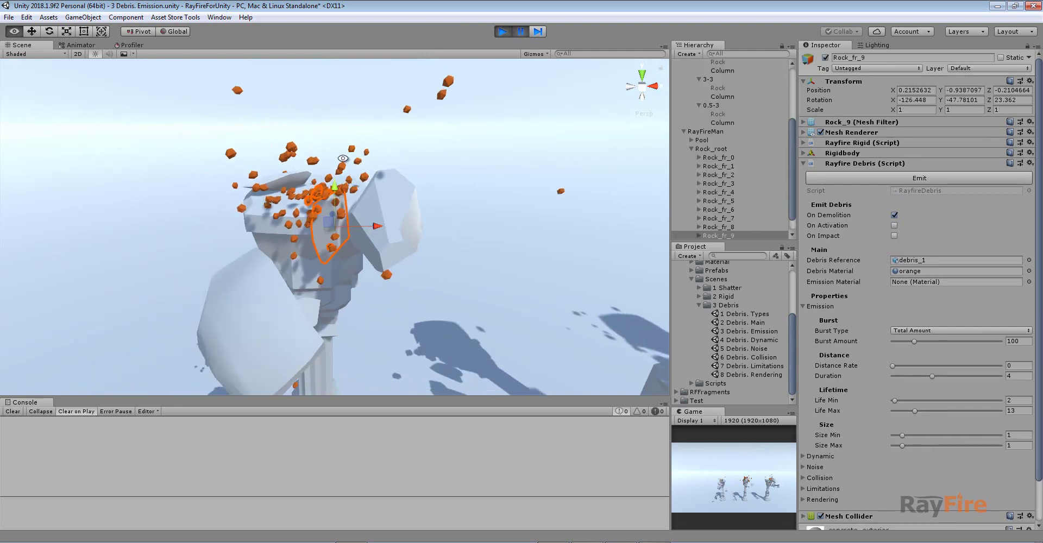
pyautogui.keyDown('alt'); pyautogui.moveTo(248, 234); pyautogui.dragTo(271, 354); pyautogui.keyUp('alt')
pyautogui.scroll(5, 336, 206)
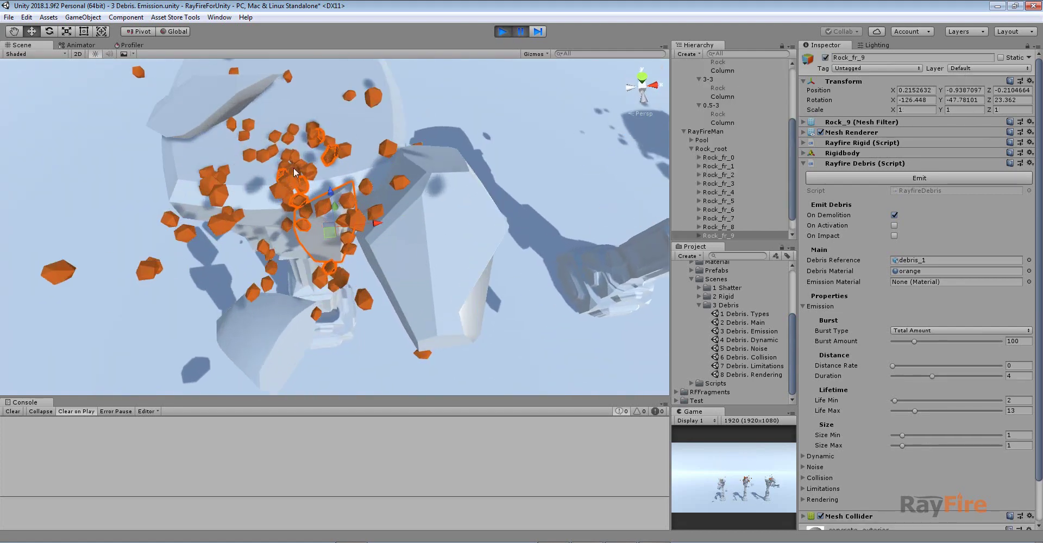
pyautogui.scroll(-8, 271, 229)
# - Select a fragment of the shattered 3-3 rock and examine its debris size from several angles against the neighbouring columns
pyautogui.keyDown('alt'); pyautogui.moveTo(375, 264); pyautogui.dragTo(325, 118); pyautogui.keyUp('alt')
pyautogui.scroll(-3, 335, 223)
pyautogui.moveTo(456, 206); pyautogui.dragTo(304, 206, button='middle')
pyautogui.scroll(5, 376, 207)
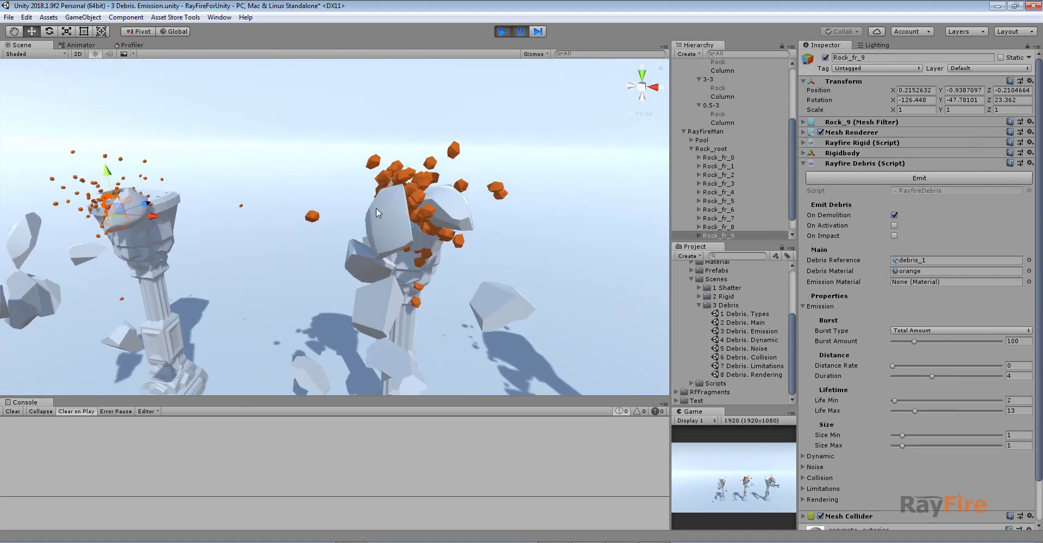
pyautogui.click(427, 153)
pyautogui.scroll(4, 436, 163)
pyautogui.moveTo(457, 178); pyautogui.dragTo(356, 187, button='middle')
pyautogui.keyDown('alt'); pyautogui.moveTo(356, 188); pyautogui.dragTo(403, 257); pyautogui.keyUp('alt')
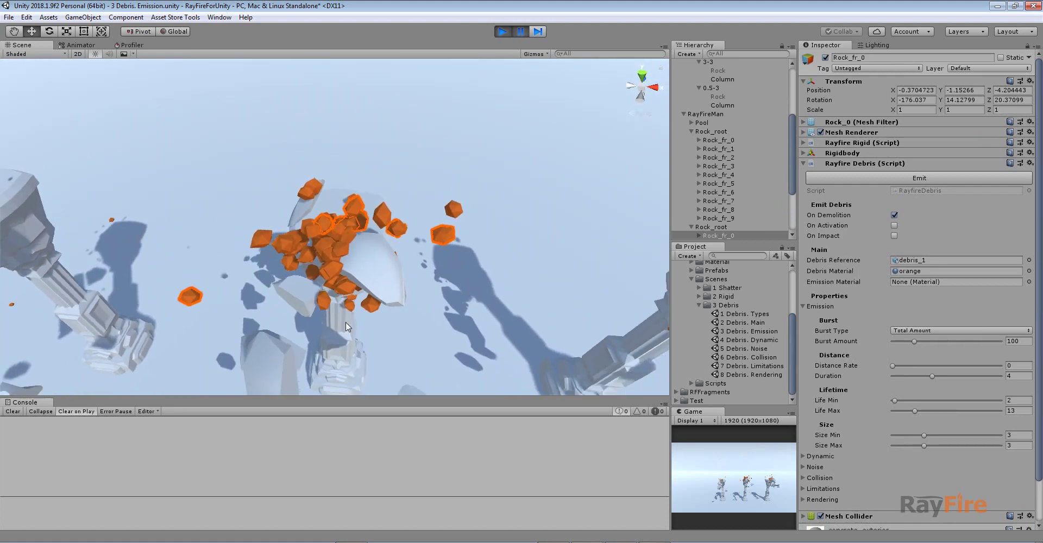
pyautogui.keyDown('alt'); pyautogui.moveTo(343, 333); pyautogui.dragTo(340, 239); pyautogui.keyUp('alt')
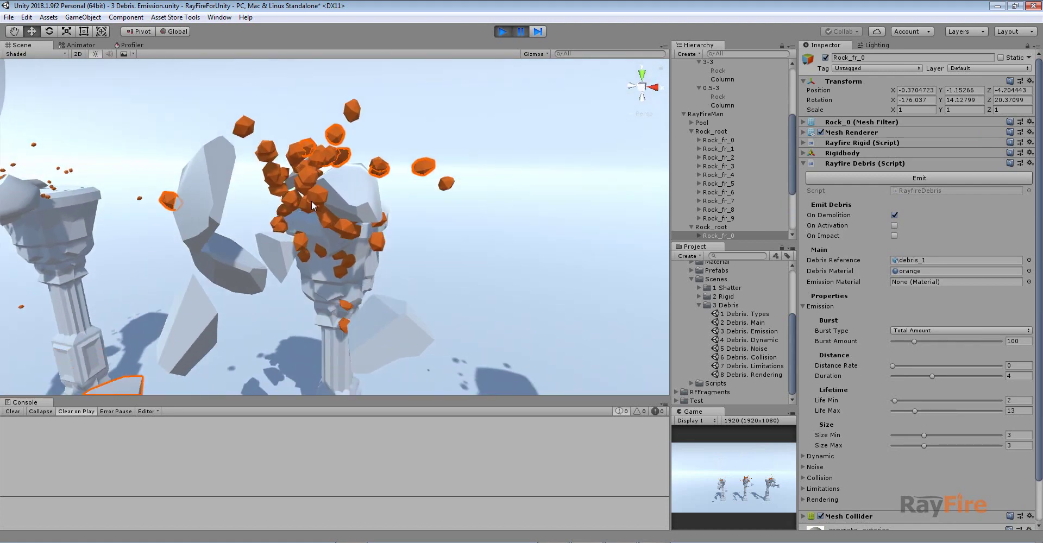
pyautogui.scroll(-4, 341, 165)
pyautogui.scroll(-4, 374, 222)
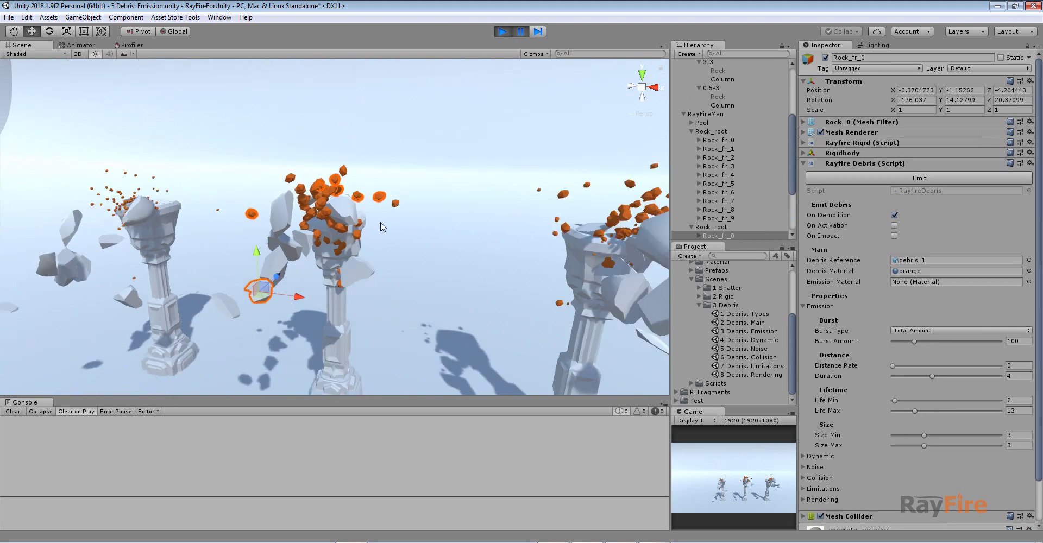
# - Examine the mixed debris sizes around the shattered 0.5-3 rock from several angles and compare them with the other two columns
pyautogui.moveTo(437, 223); pyautogui.dragTo(305, 218, button='middle')
pyautogui.scroll(1, 402, 214)
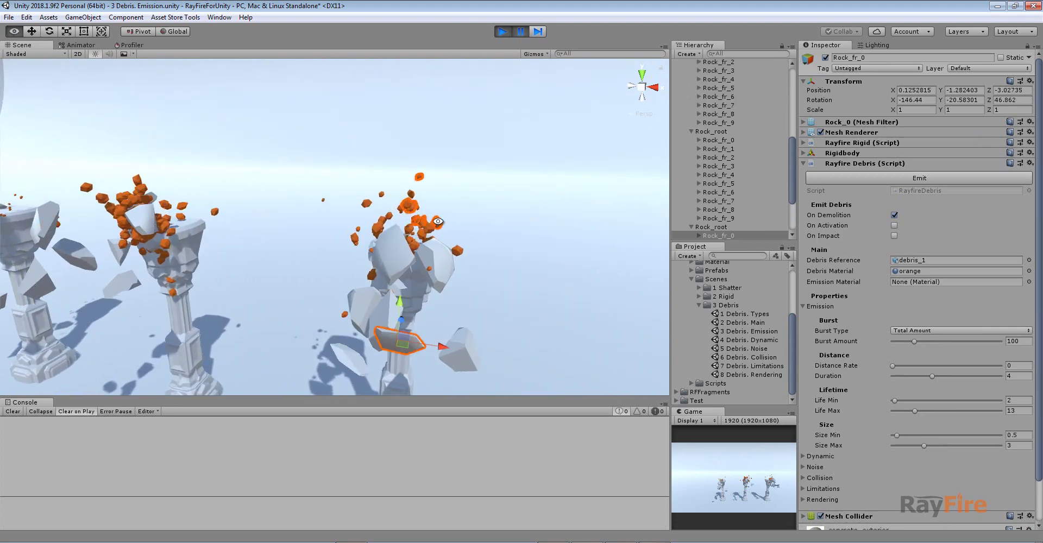
pyautogui.scroll(5, 380, 222)
pyautogui.click(520, 194)
pyautogui.scroll(-2, 456, 195)
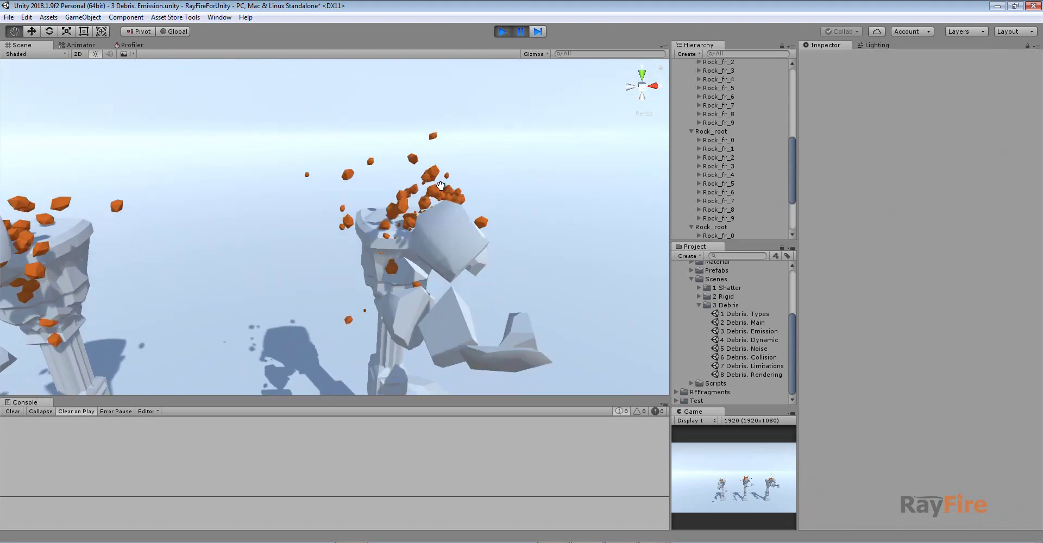
pyautogui.keyDown('alt'); pyautogui.moveTo(320, 201); pyautogui.dragTo(382, 166); pyautogui.keyUp('alt')
pyautogui.keyDown('alt'); pyautogui.moveTo(275, 132); pyautogui.dragTo(376, 202); pyautogui.keyUp('alt')
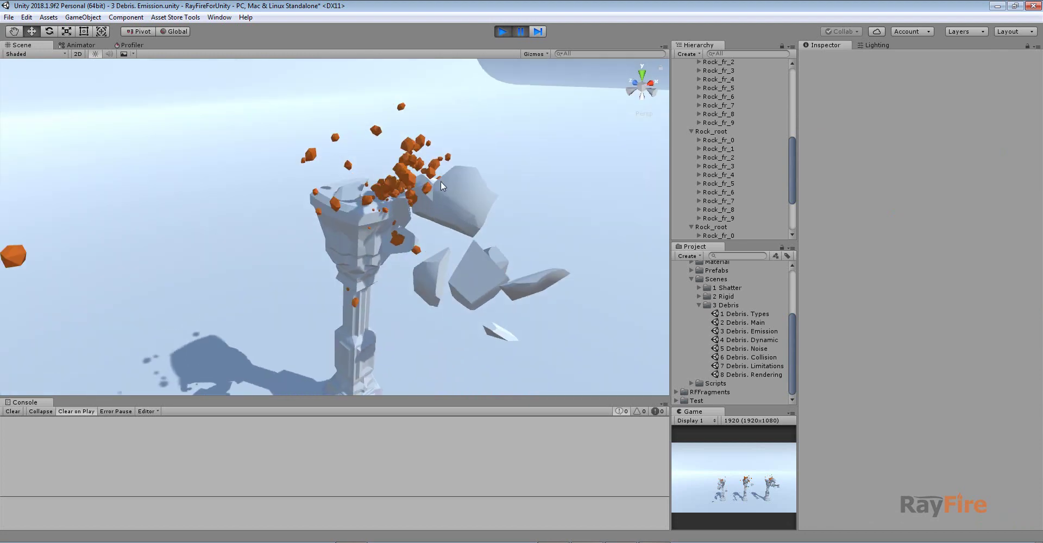
pyautogui.scroll(2, 435, 179)
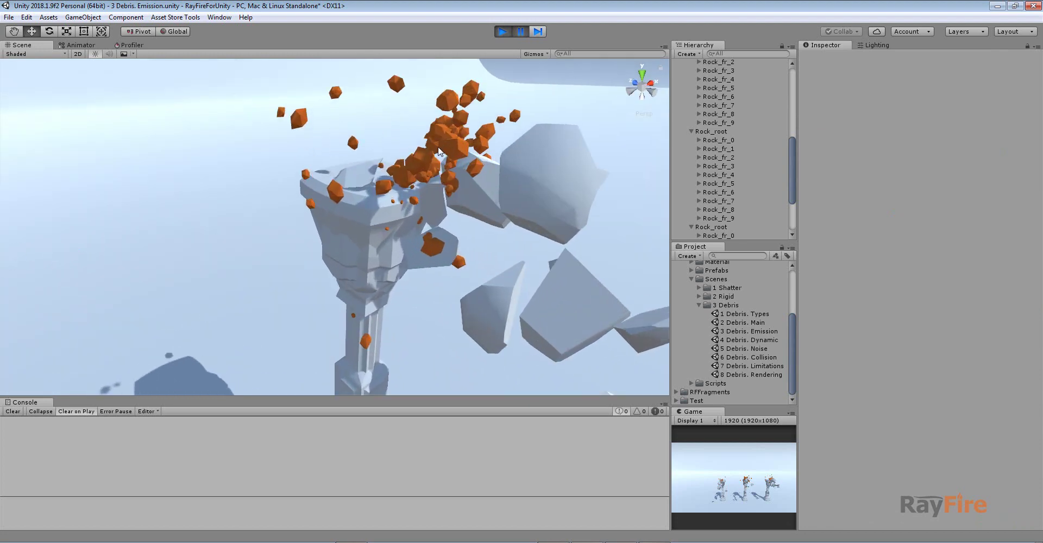
pyautogui.keyDown('alt'); pyautogui.moveTo(433, 154); pyautogui.dragTo(304, 260); pyautogui.keyUp('alt')
pyautogui.moveTo(303, 260); pyautogui.dragTo(406, 194, button='middle')
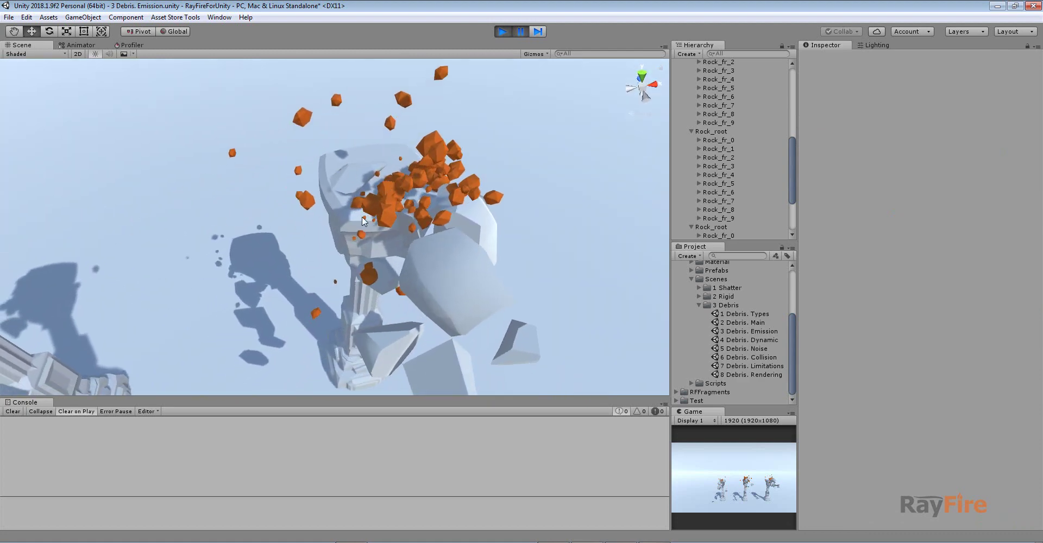
pyautogui.scroll(-10, 369, 209)
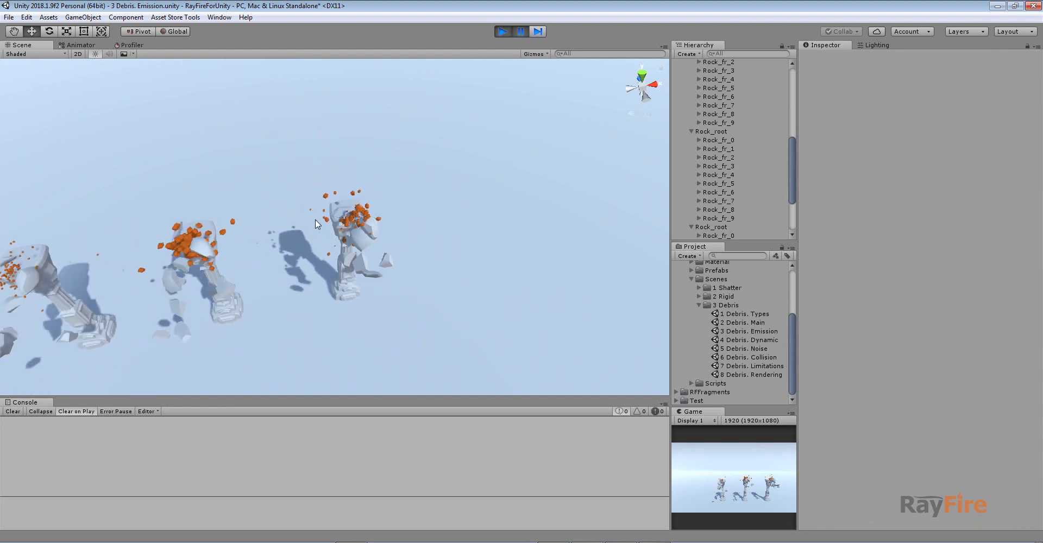
# - Stop the simulation and select the 0.5-3 rock in the scene
pyautogui.click(507, 33)
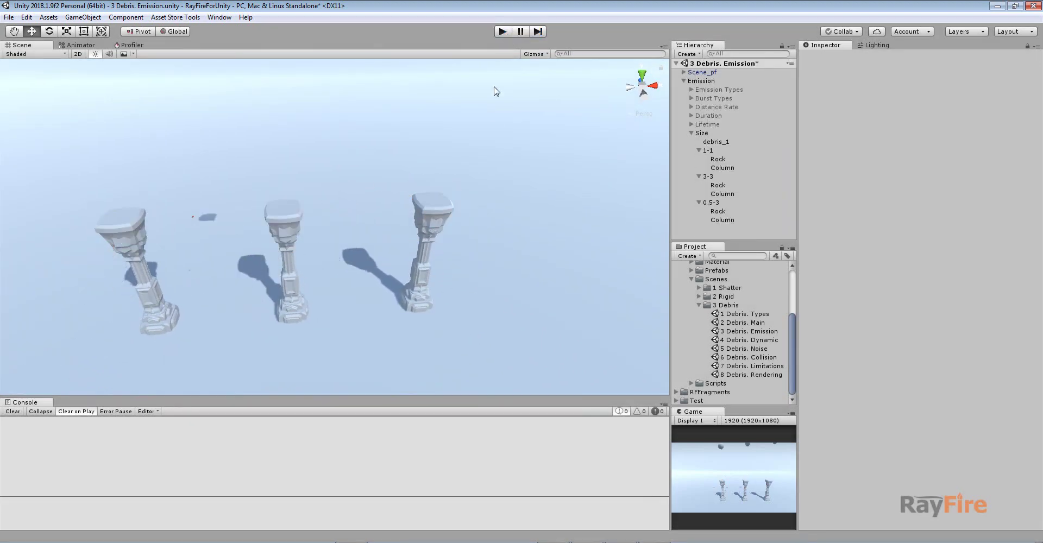
pyautogui.scroll(-8, 436, 204)
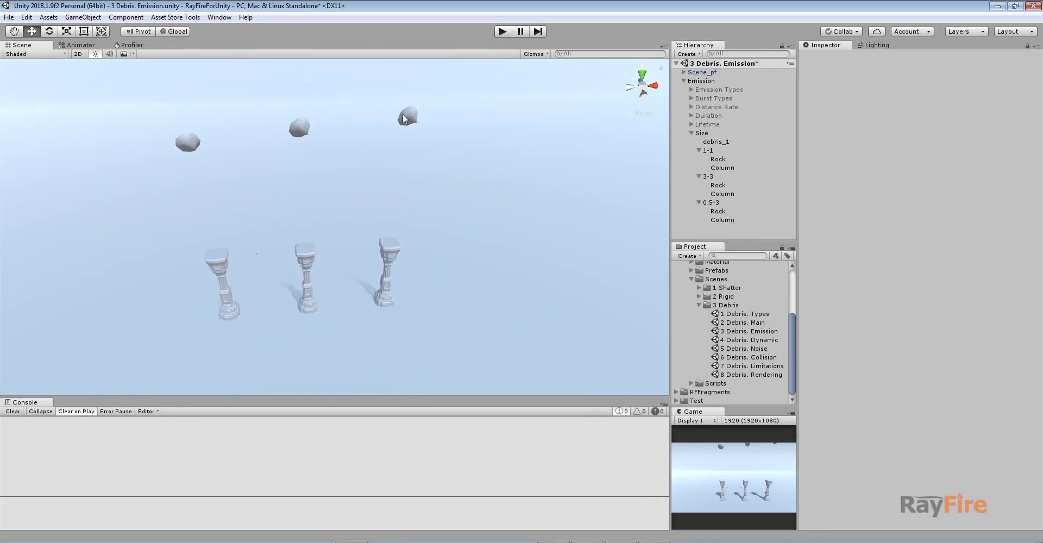
pyautogui.click(408, 124)
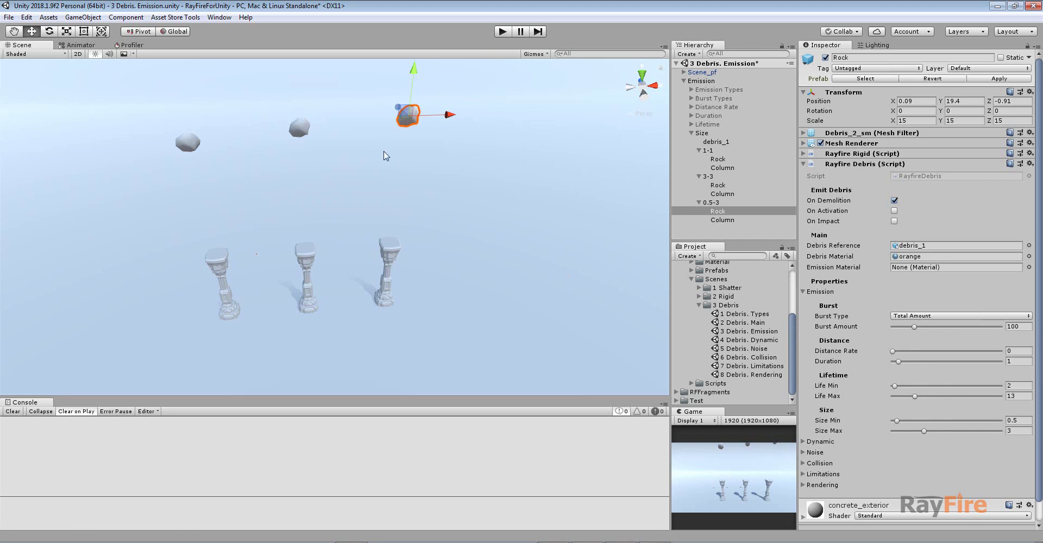
# - Select the debris_1 reference object again and inspect its size up close and beside the three columns
pyautogui.click(257, 254)
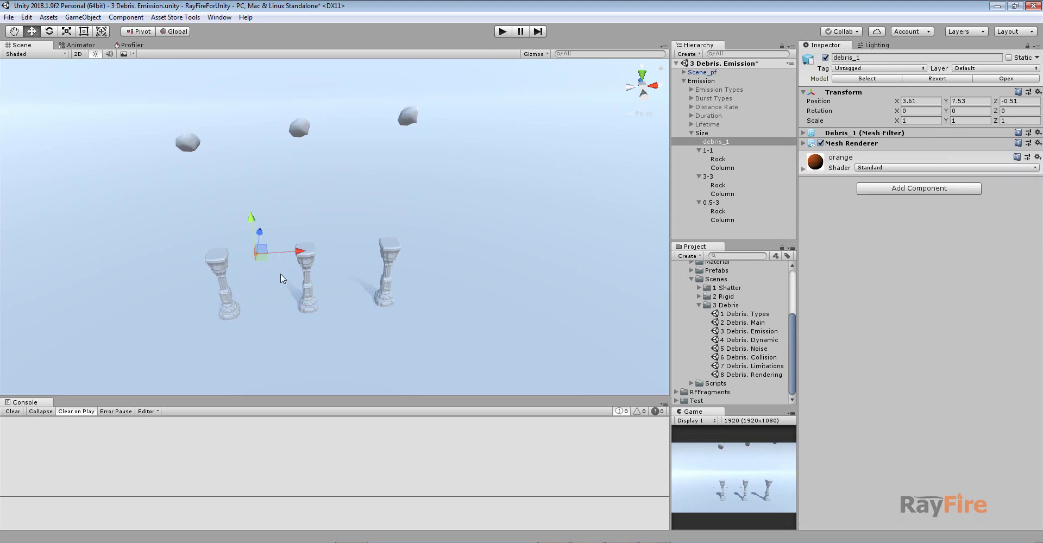
pyautogui.press('f')
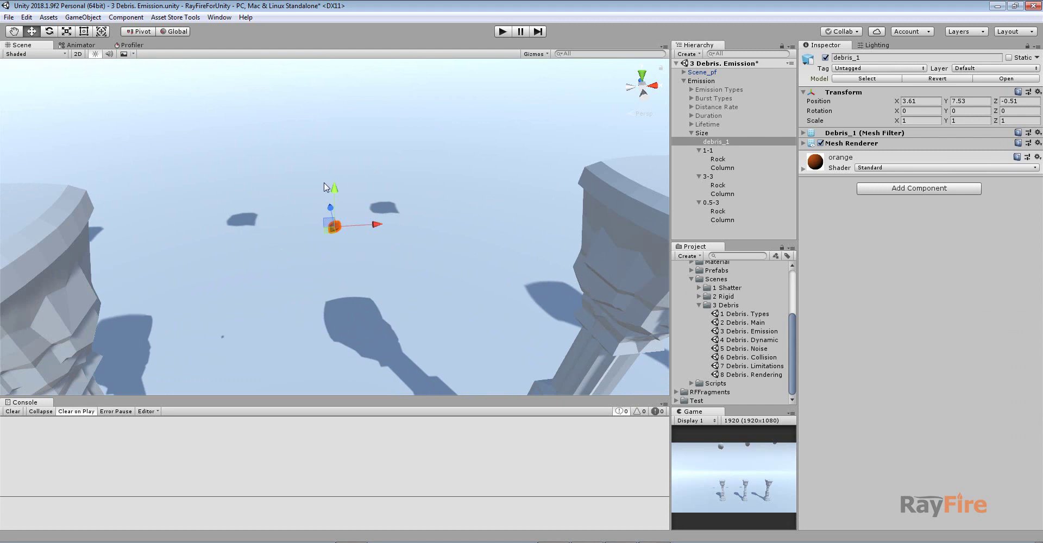
pyautogui.scroll(-5, 328, 206)
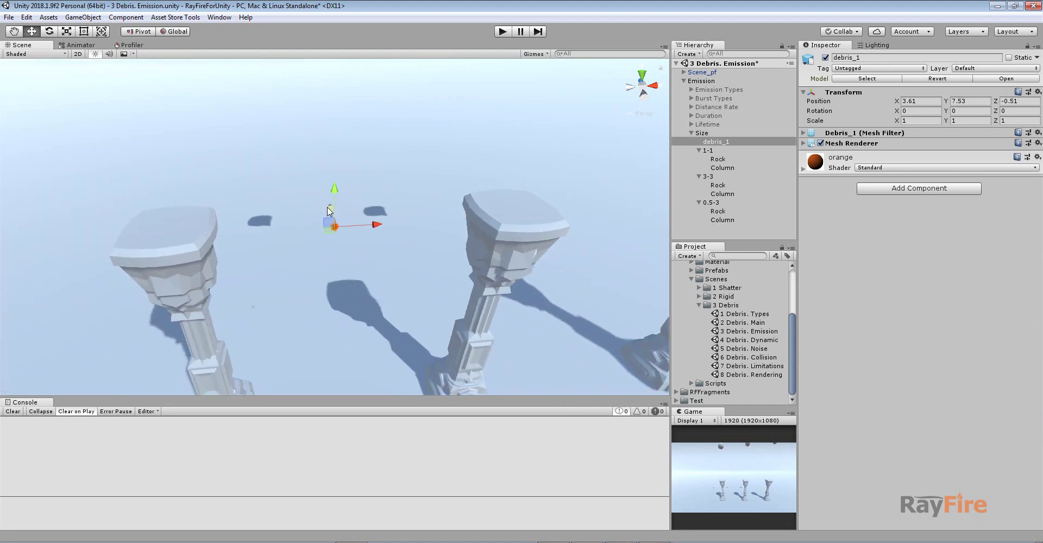
pyautogui.scroll(-5, 430, 225)
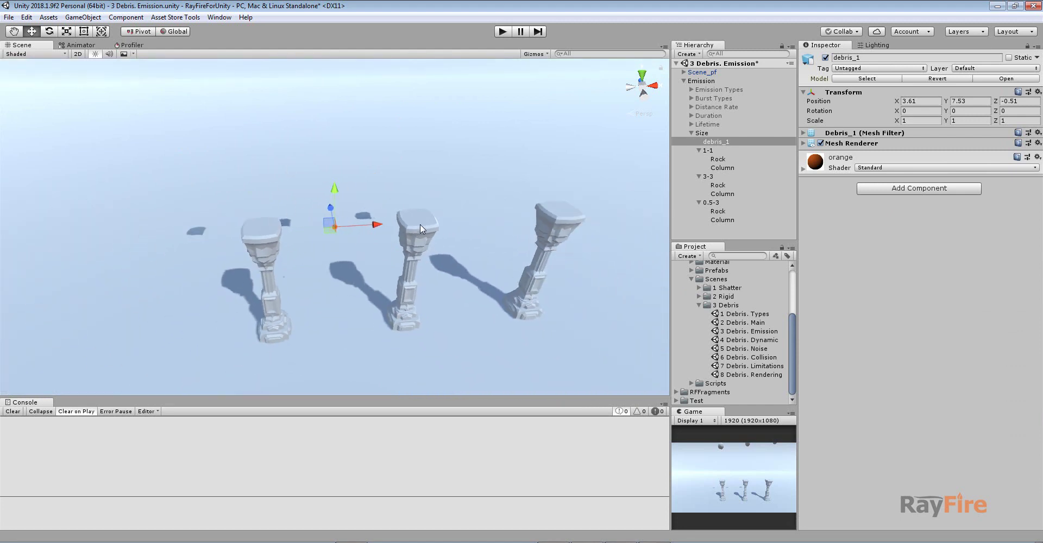
pyautogui.keyDown('alt'); pyautogui.moveTo(420, 227); pyautogui.dragTo(342, 223); pyautogui.keyUp('alt')
# - Select the 1-1 rock, then collapse and reopen its Emission properties to review them
pyautogui.click(717, 158)
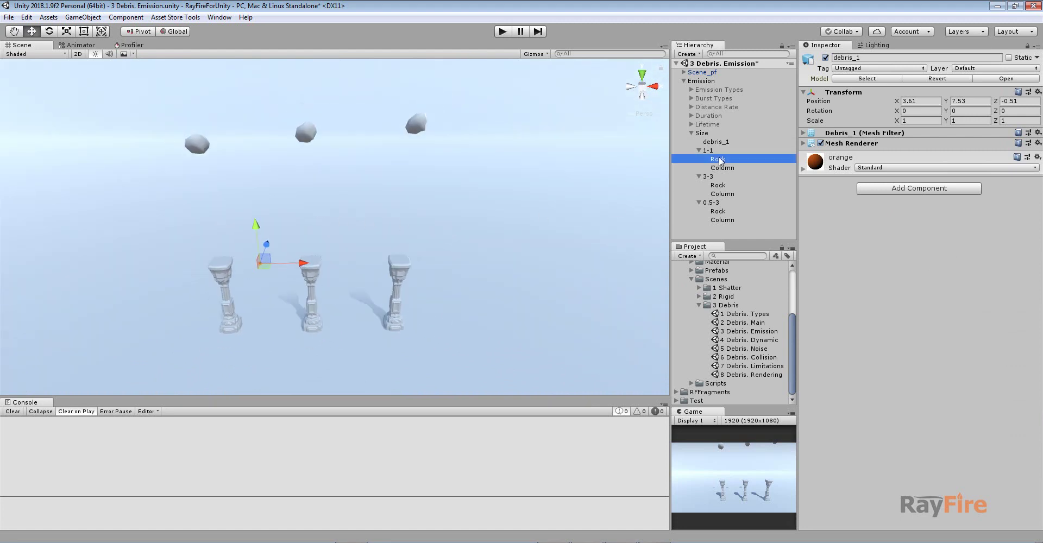
pyautogui.click(819, 292)
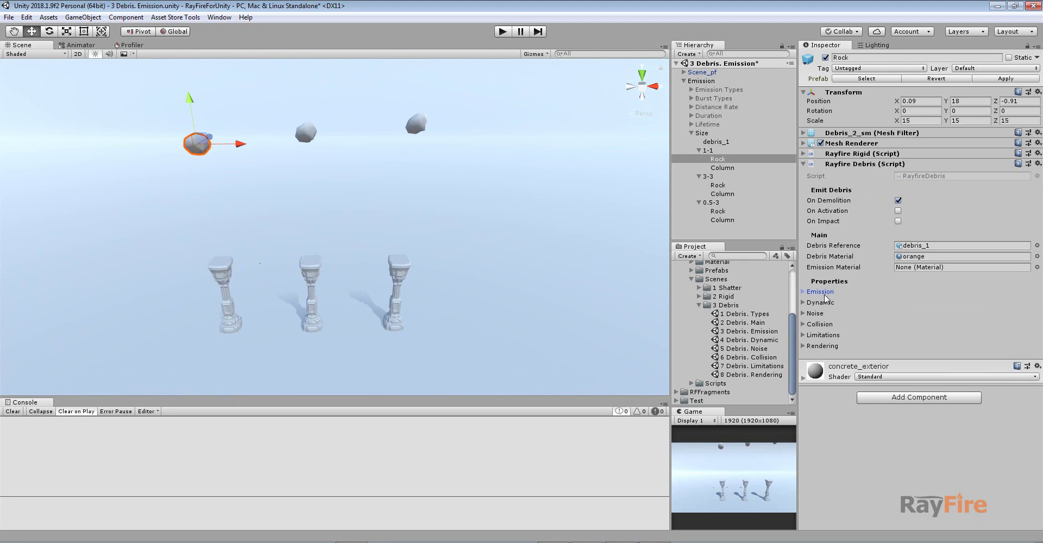
pyautogui.click(825, 294)
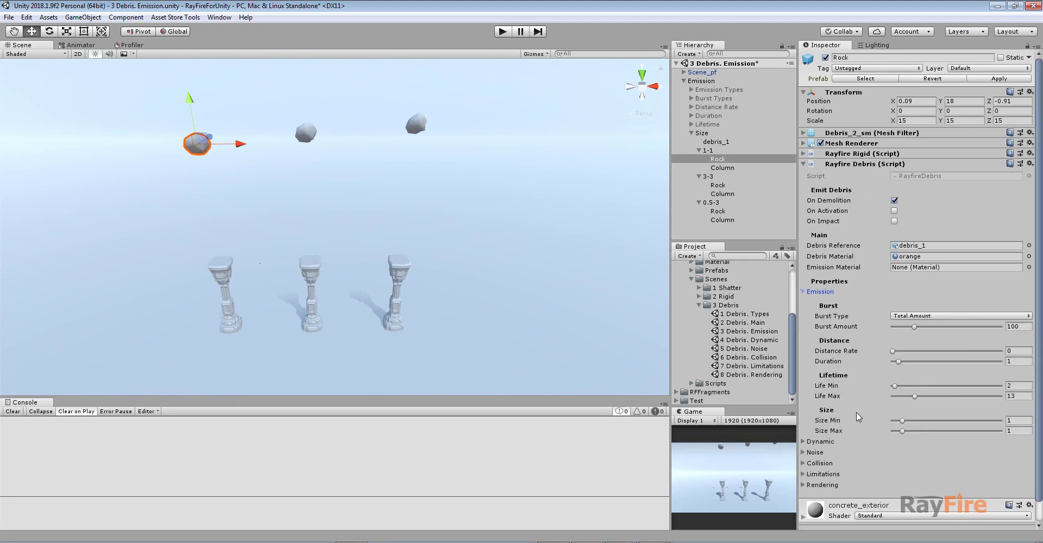